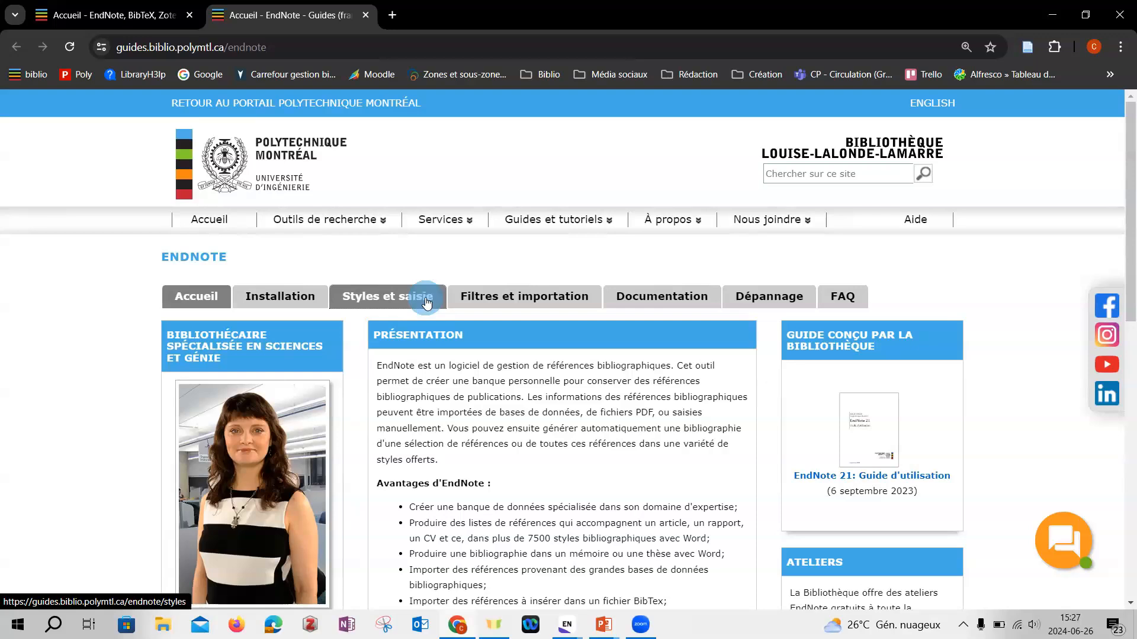
# - Open the guide's Styles et saisie page and expand the Brevet américain délivré, imprimé ou électronique example
pyautogui.click(427, 301)
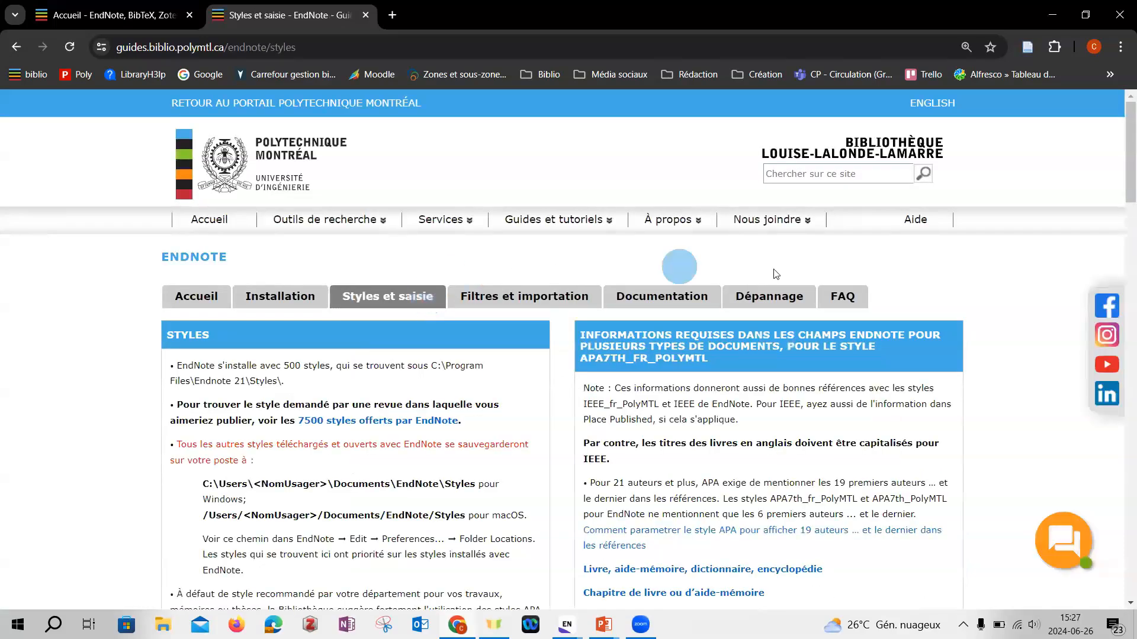
pyautogui.scroll(-4, 752, 380)
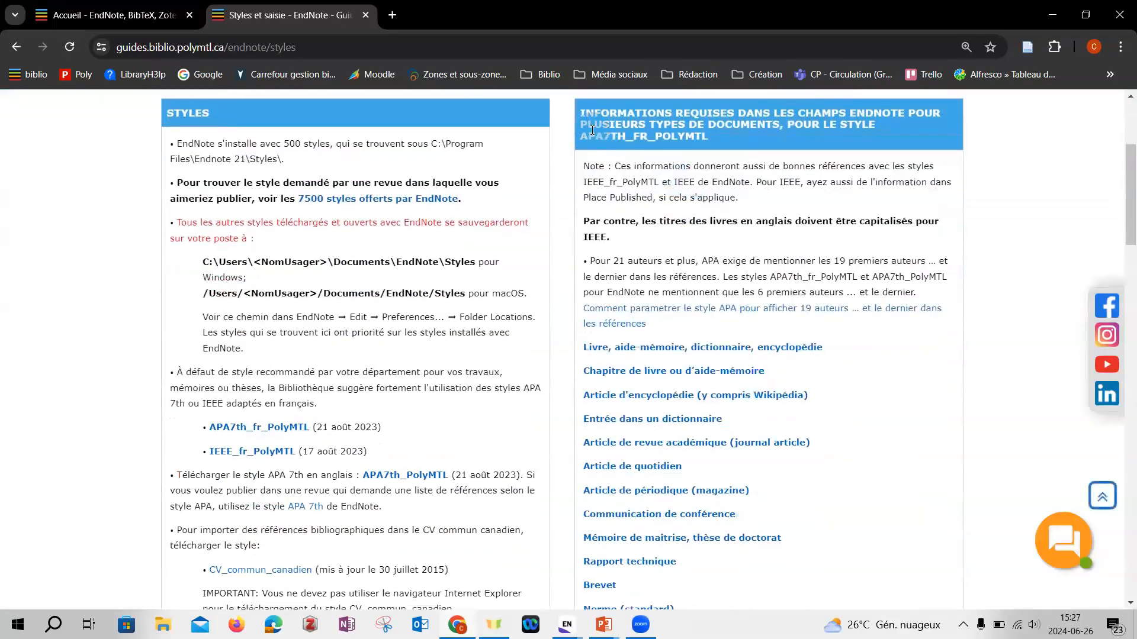
pyautogui.click(753, 323)
pyautogui.scroll(-2, 753, 323)
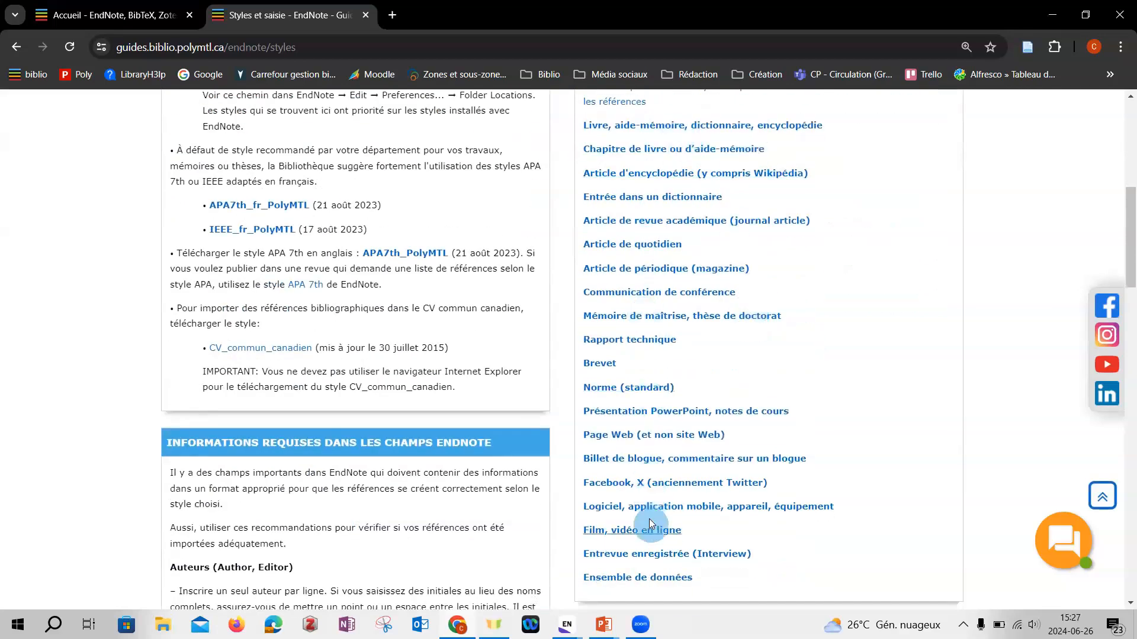
pyautogui.click(605, 366)
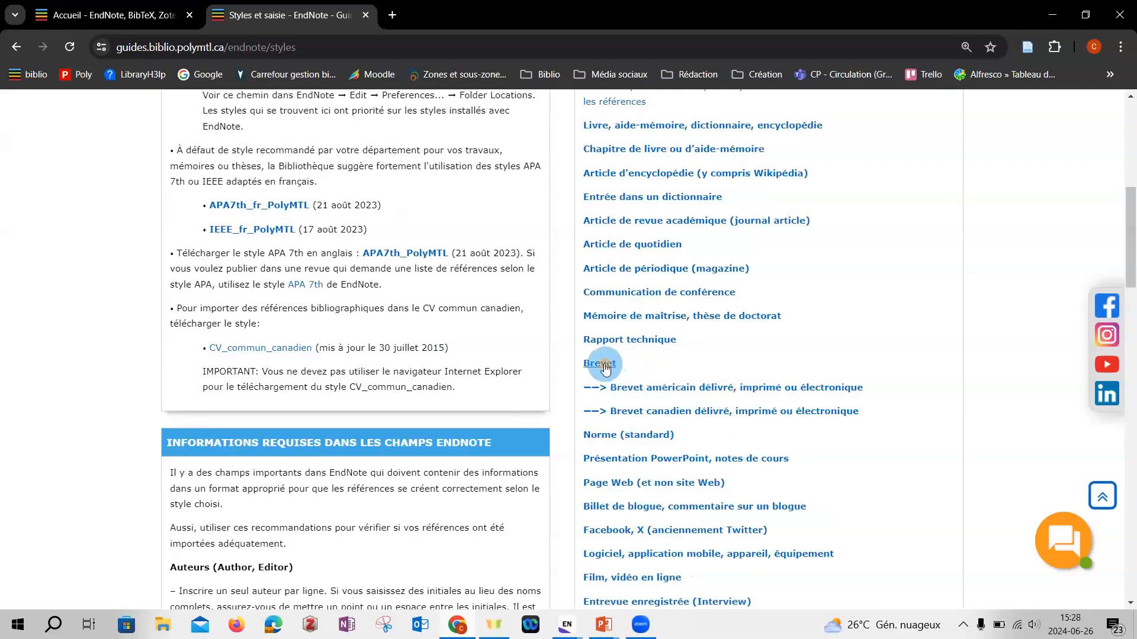
pyautogui.click(684, 394)
pyautogui.scroll(-4, 875, 409)
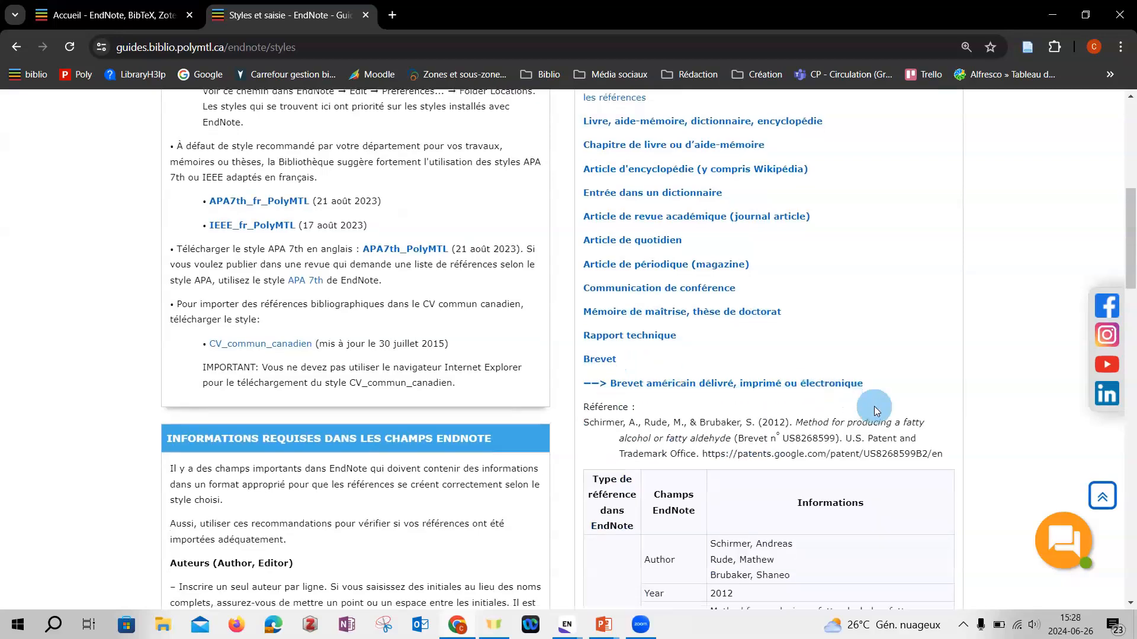
pyautogui.scroll(-1, 876, 411)
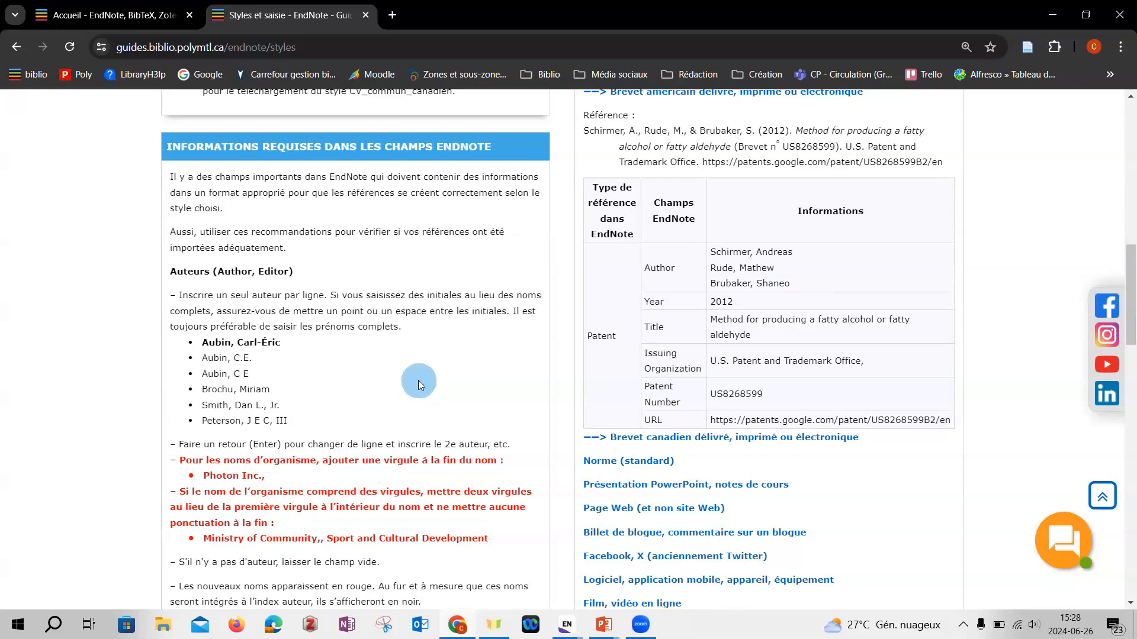
# - Read the author entry rules under Informations requises dans les champs EndNote, highlighting the Ministry of Community,, Sport and Cultural Development example
pyautogui.scroll(-1, 418, 381)
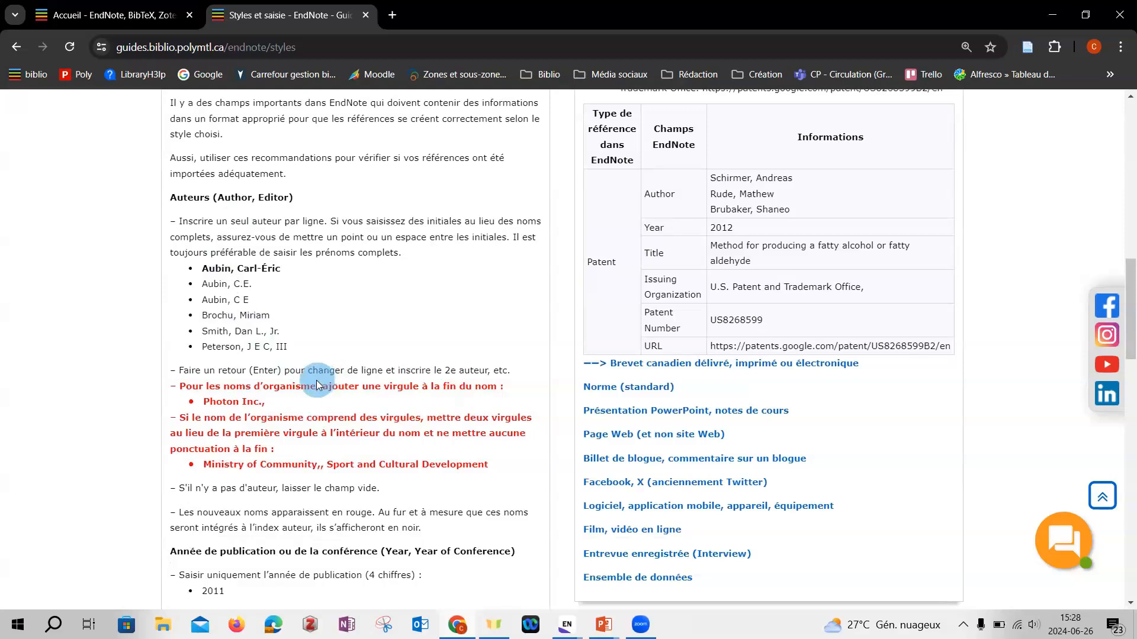
pyautogui.scroll(-3, 317, 385)
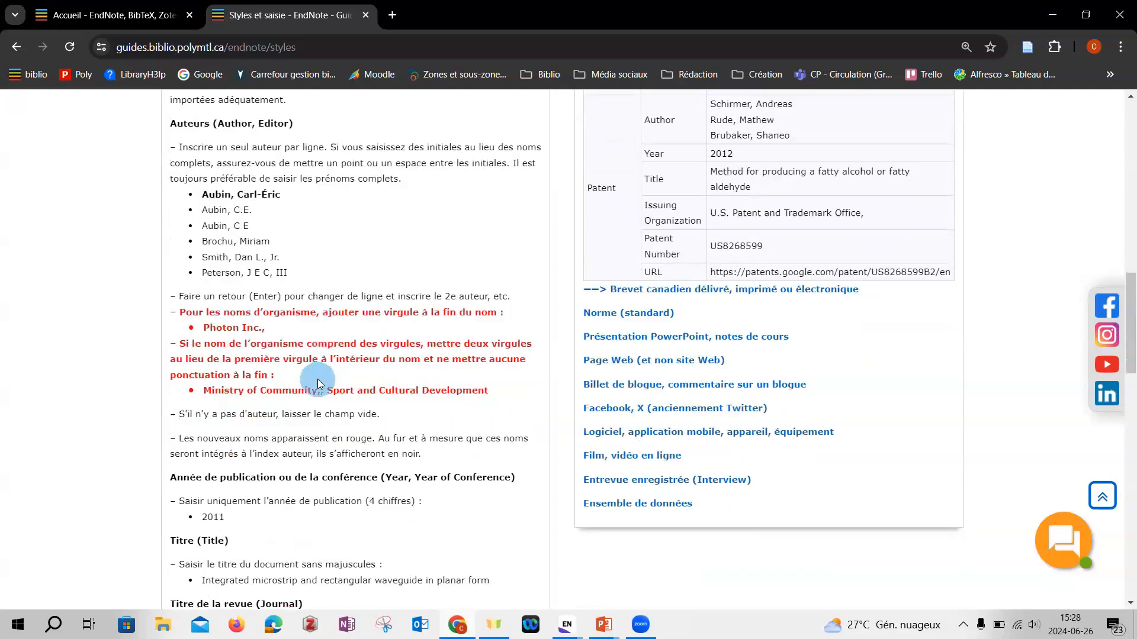
pyautogui.moveTo(203, 317); pyautogui.dragTo(489, 315)
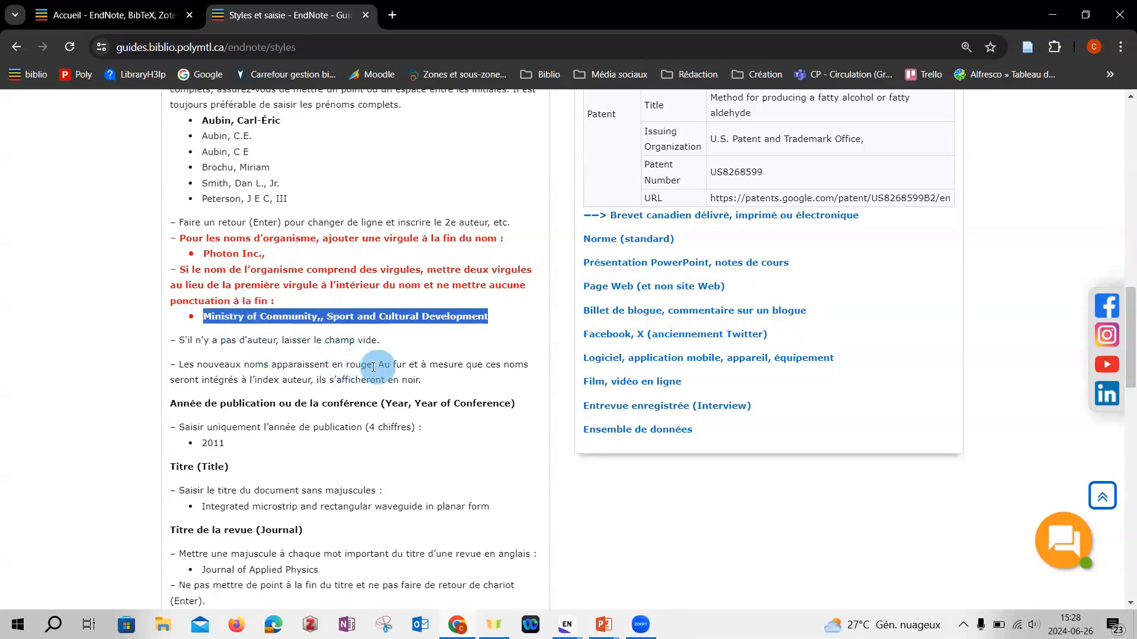
pyautogui.scroll(5, 410, 464)
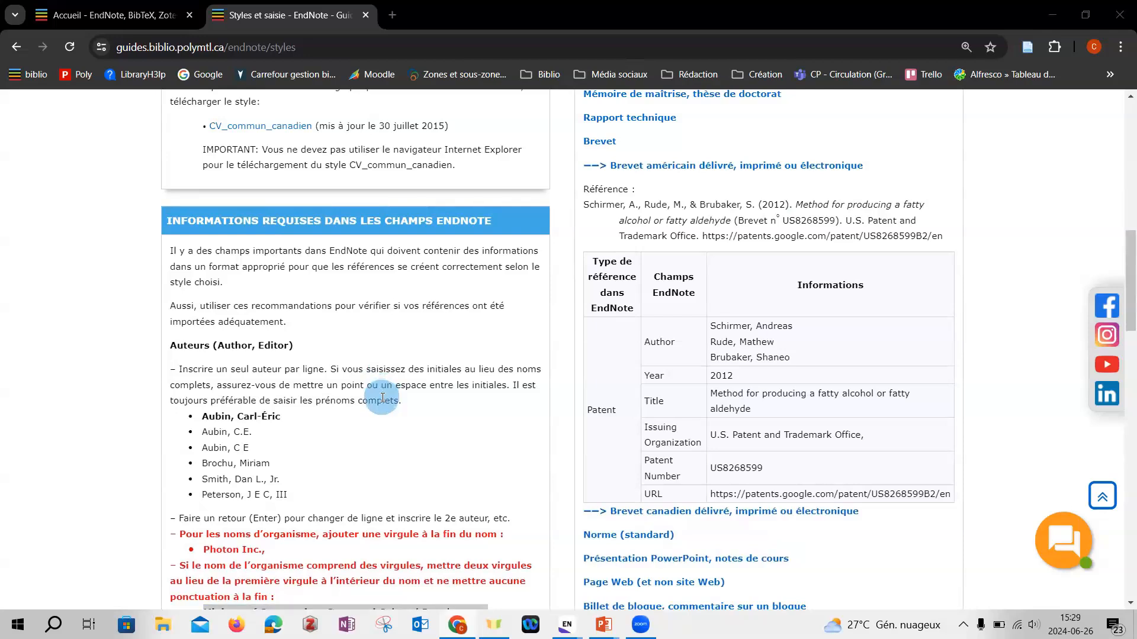
# - Switch to the EndNote library Capsule-2-20240527.enl and open a blank new reference
pyautogui.hotkey('alt', 'Tab')
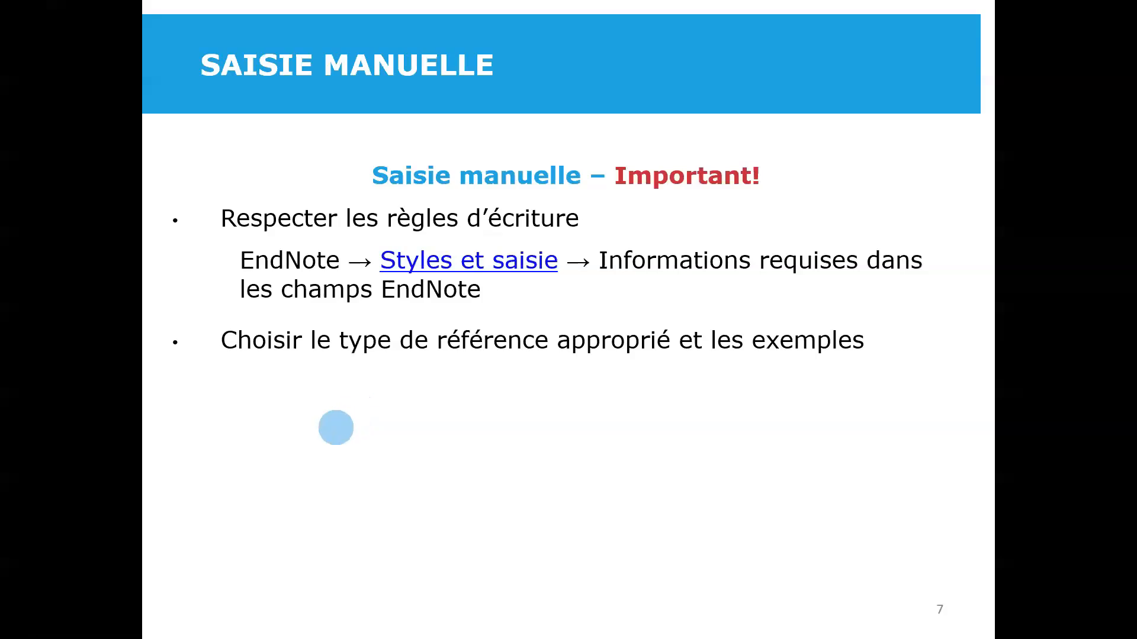
pyautogui.hotkey('alt', 'Tab')
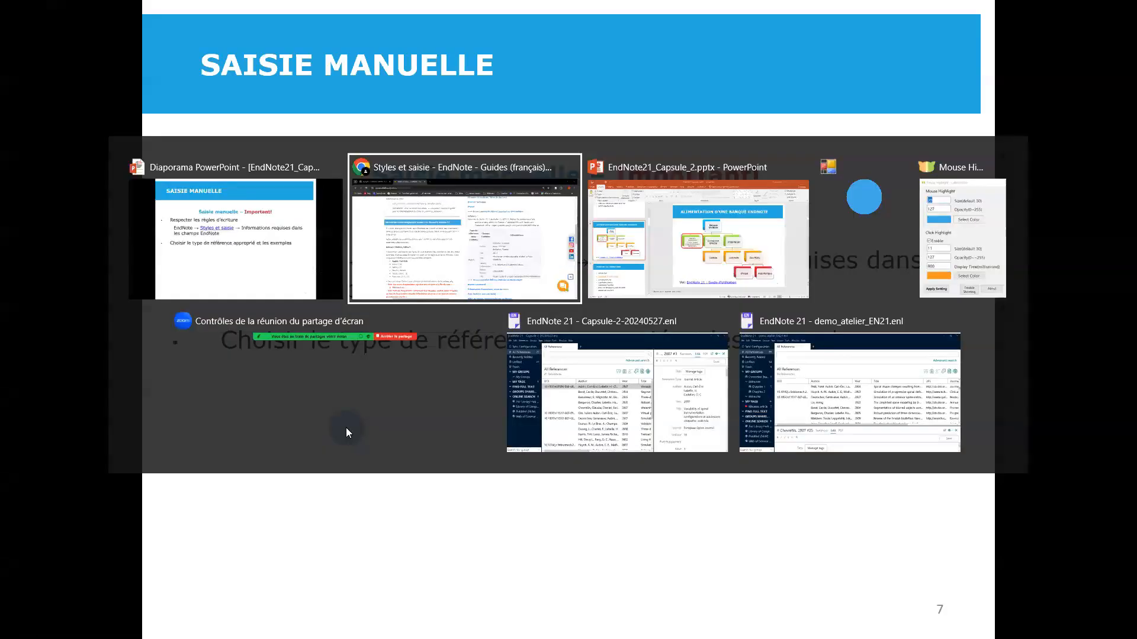
pyautogui.press('Escape')
pyautogui.hotkey('alt', 'Tab')
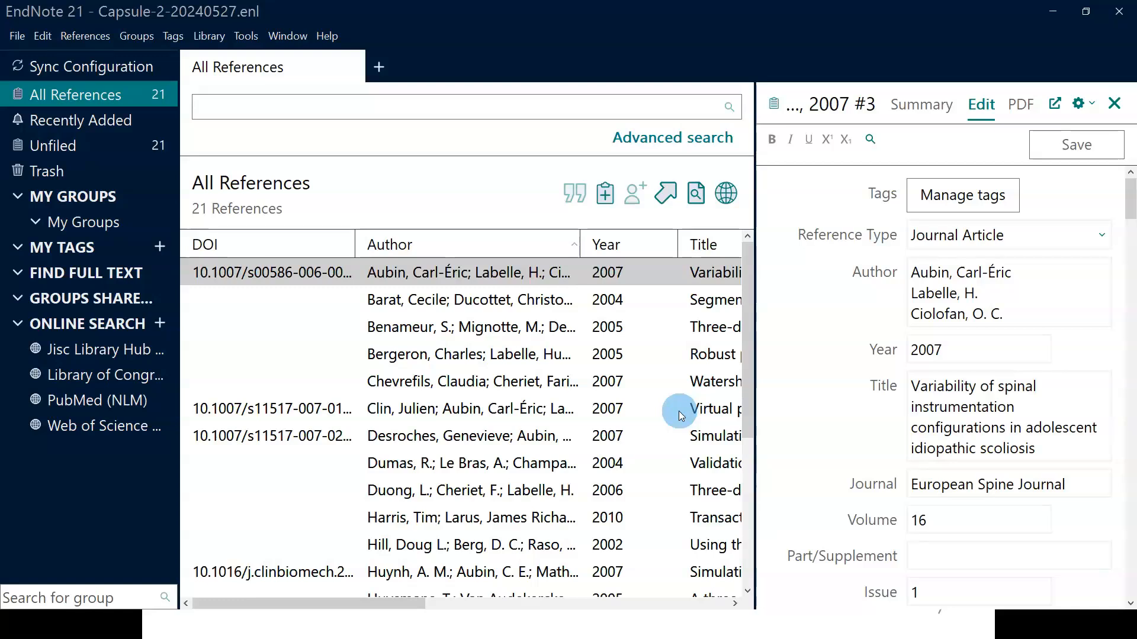
pyautogui.click(603, 198)
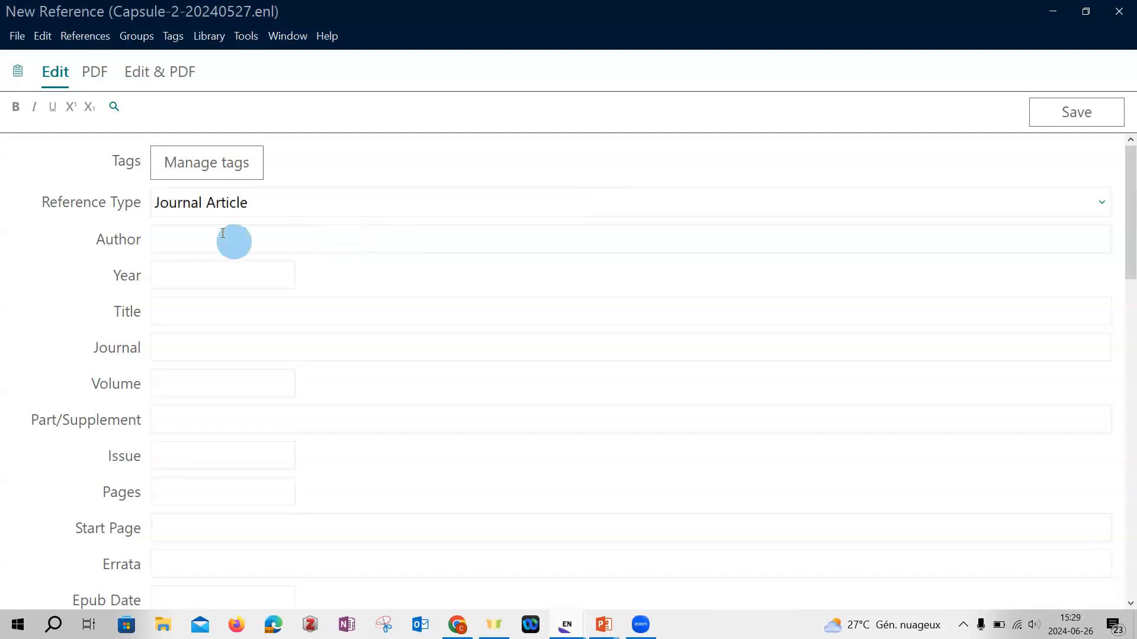
# - Examine the entry fields of the blank Journal Article reference, starting at Author
pyautogui.click(158, 237)
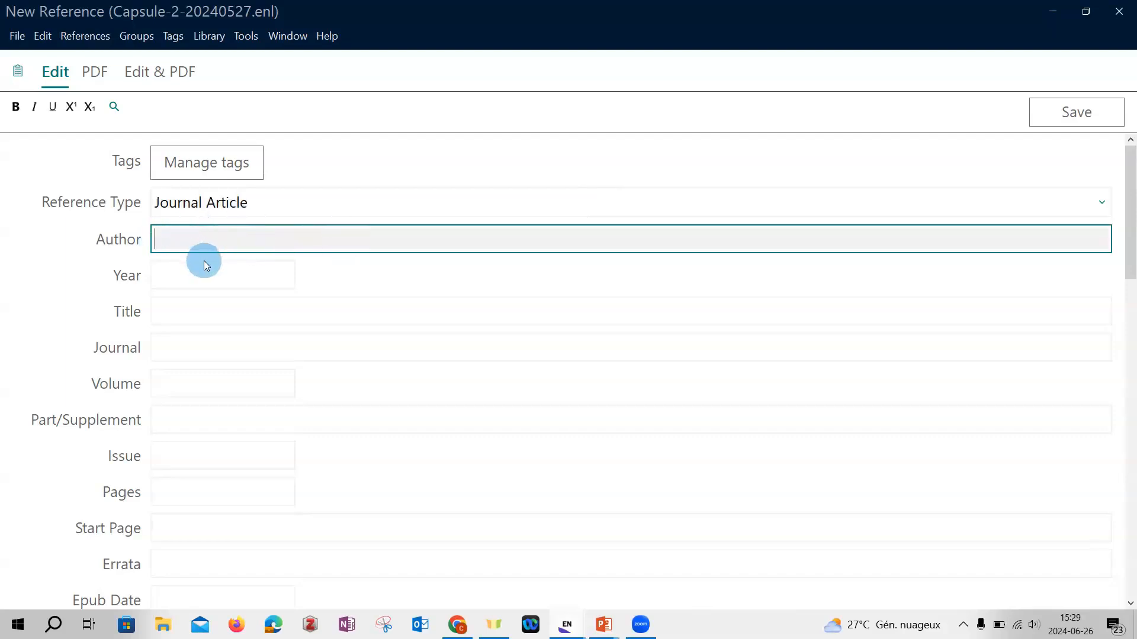
pyautogui.scroll(-2, 238, 368)
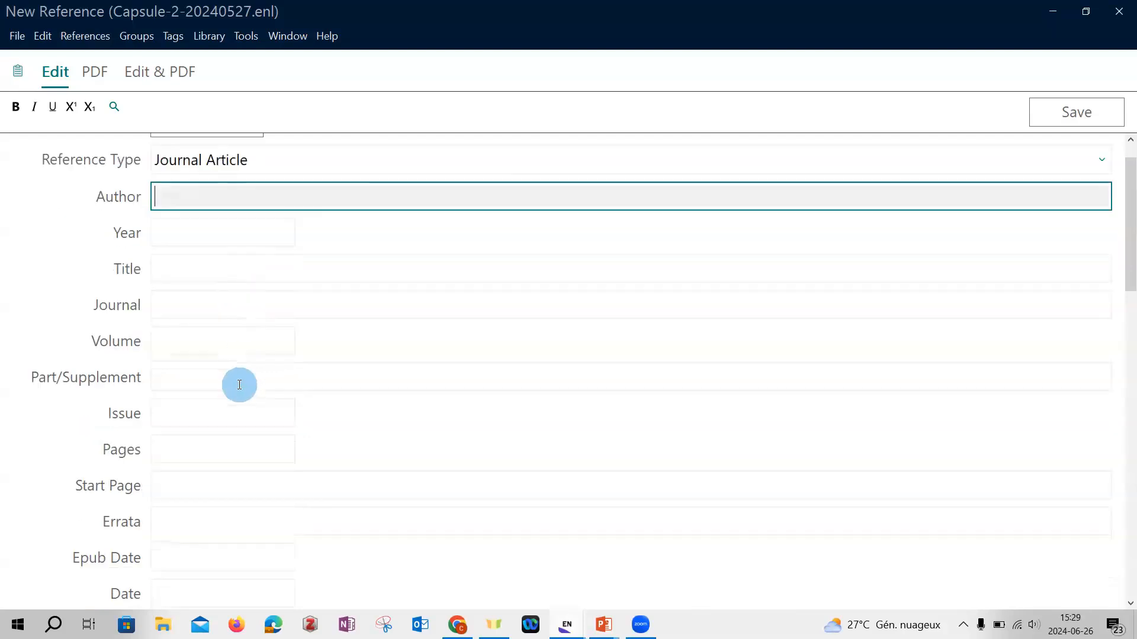
pyautogui.scroll(-6, 239, 387)
pyautogui.scroll(1, 239, 385)
pyautogui.scroll(7, 239, 384)
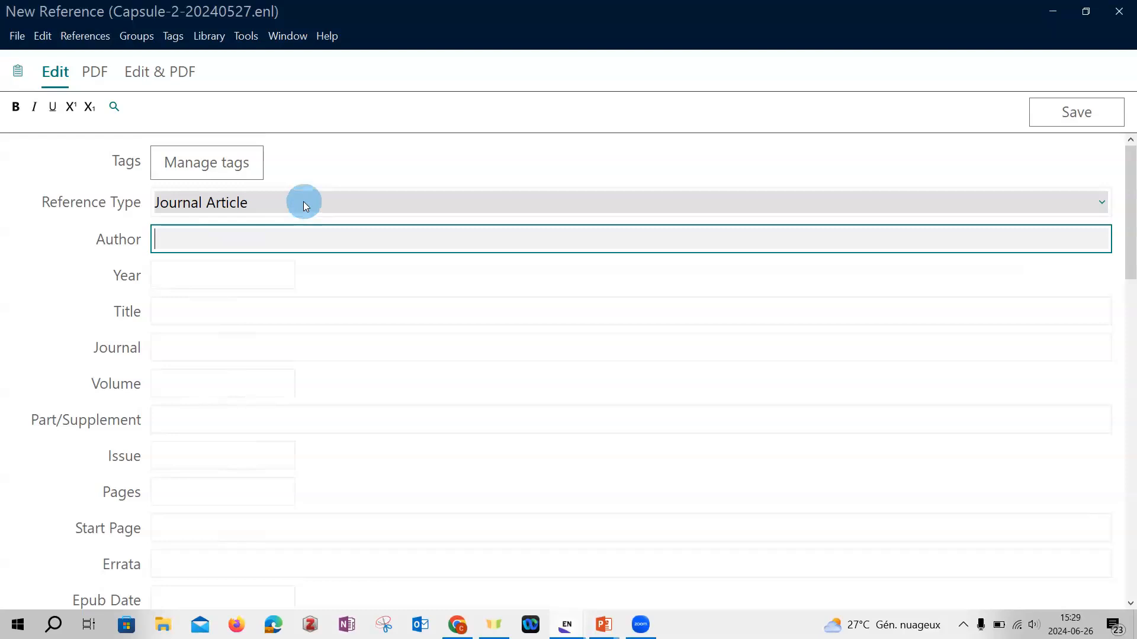
# - Look through the available reference types while keeping Journal Article, and save and close the blank reference
pyautogui.click(302, 202)
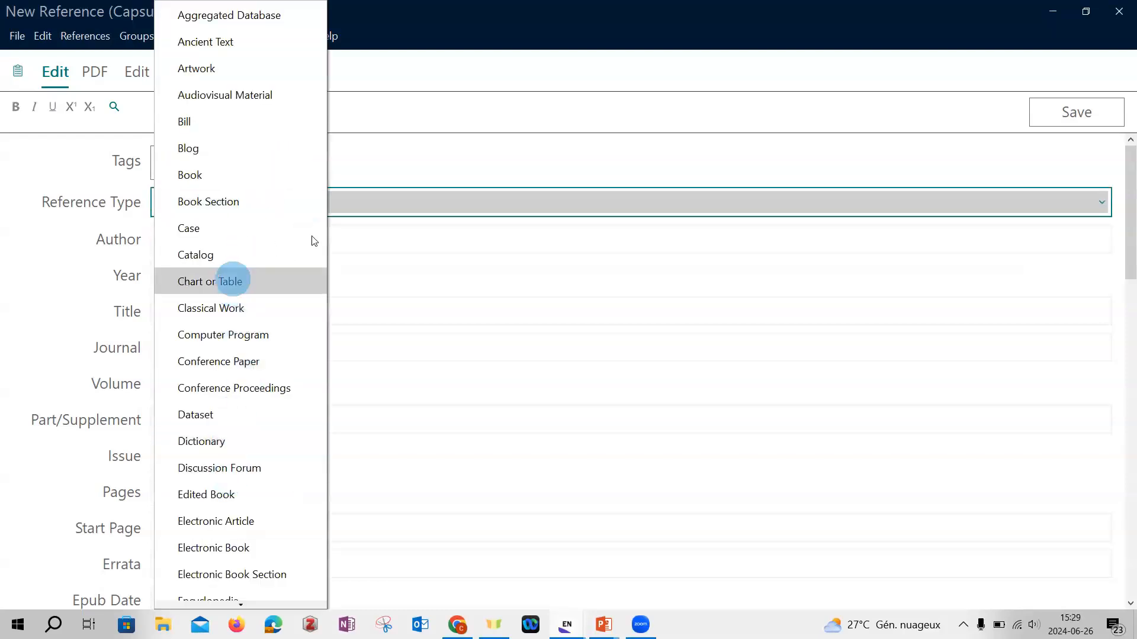
pyautogui.click(423, 206)
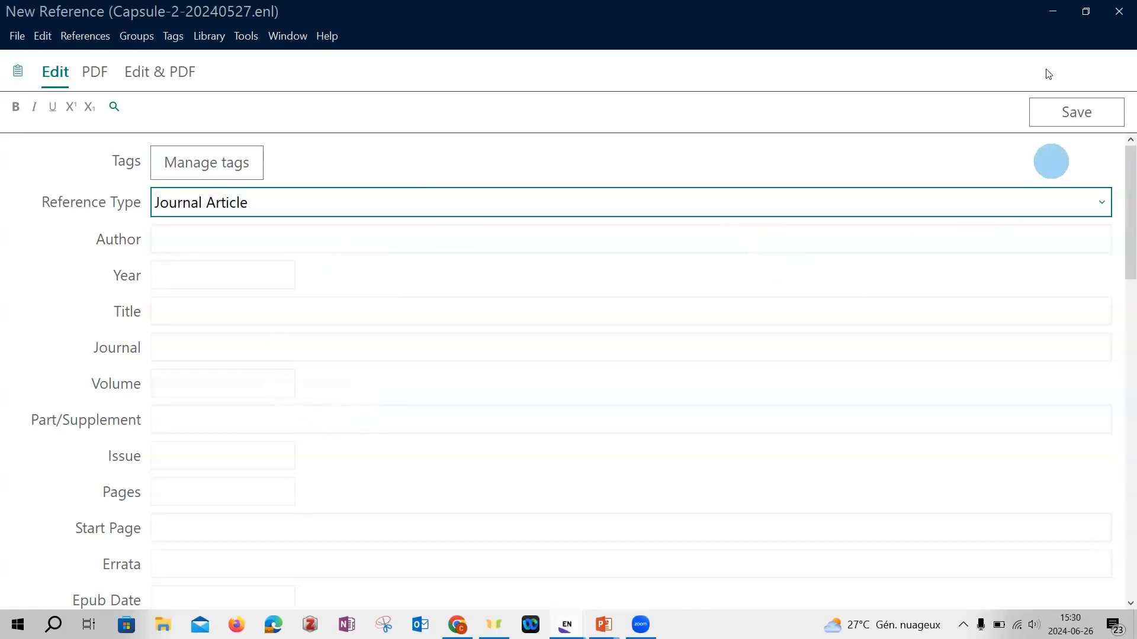
pyautogui.click(1070, 112)
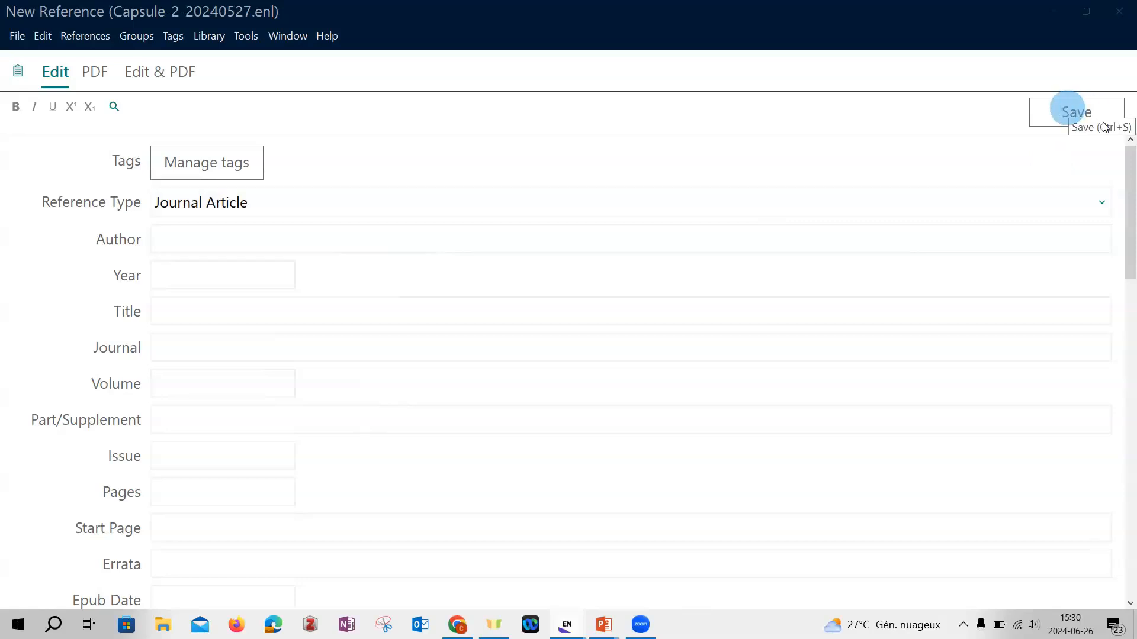
pyautogui.click(1120, 11)
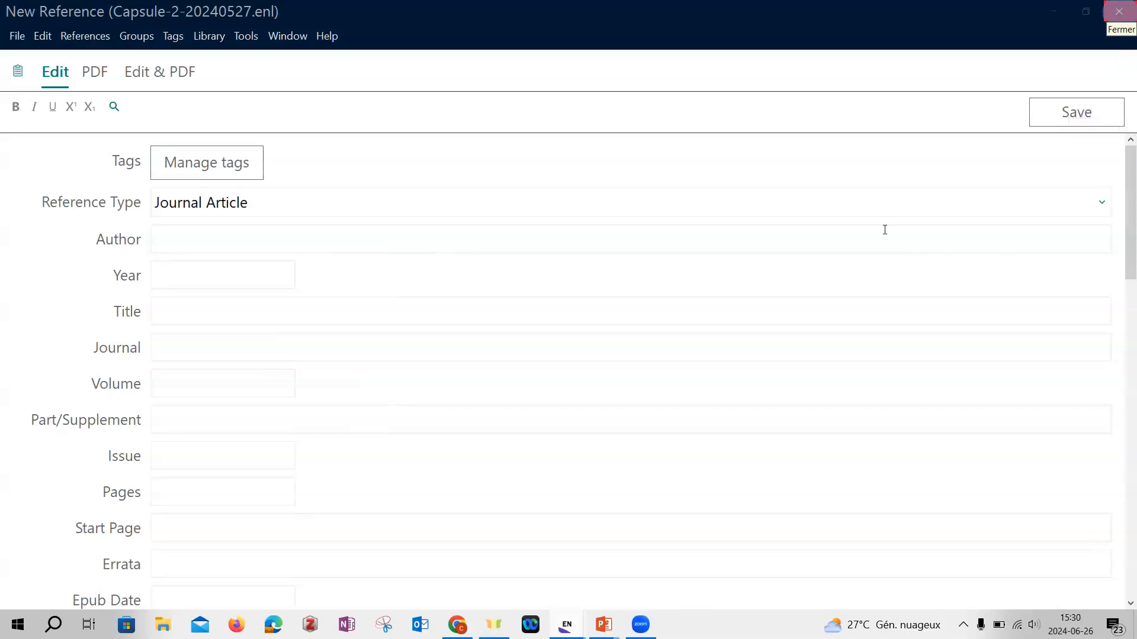
# - Switch to the PowerPoint slideshow and advance to the slide on the Find Reference Updates option
pyautogui.hotkey('alt', 'Tab')
pyautogui.press('Tab')
pyautogui.press('Tab')
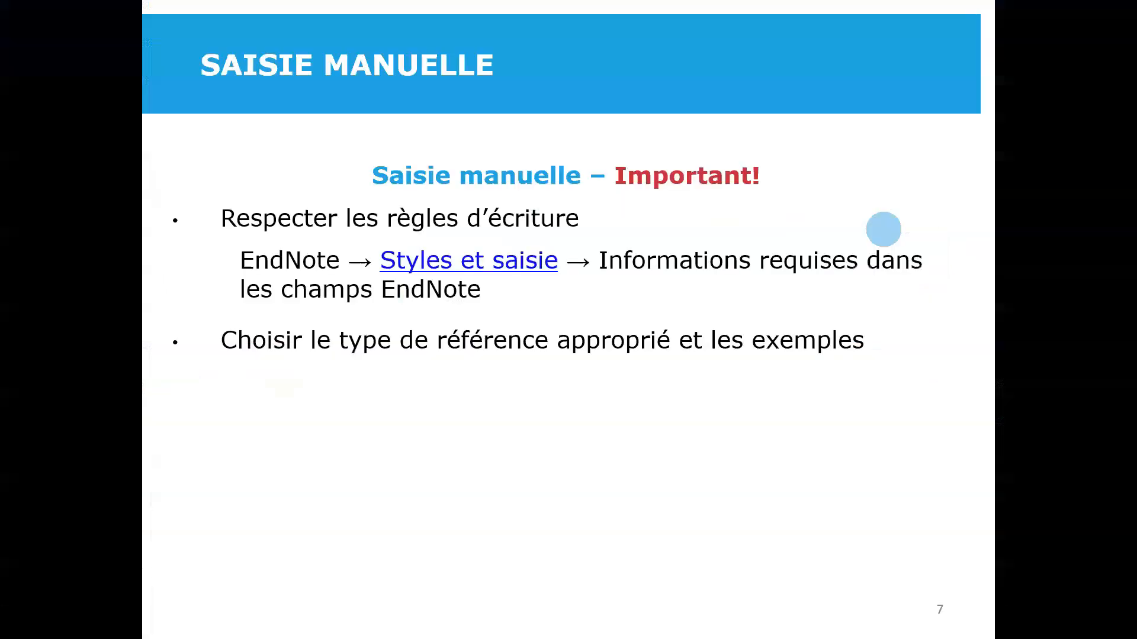
pyautogui.press('Right')
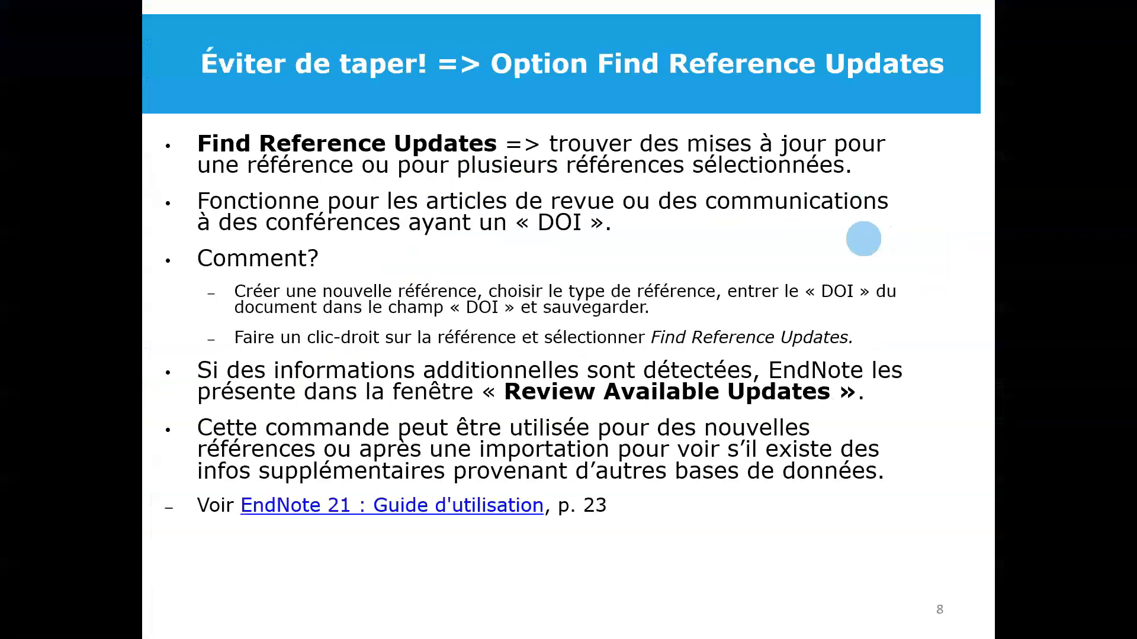
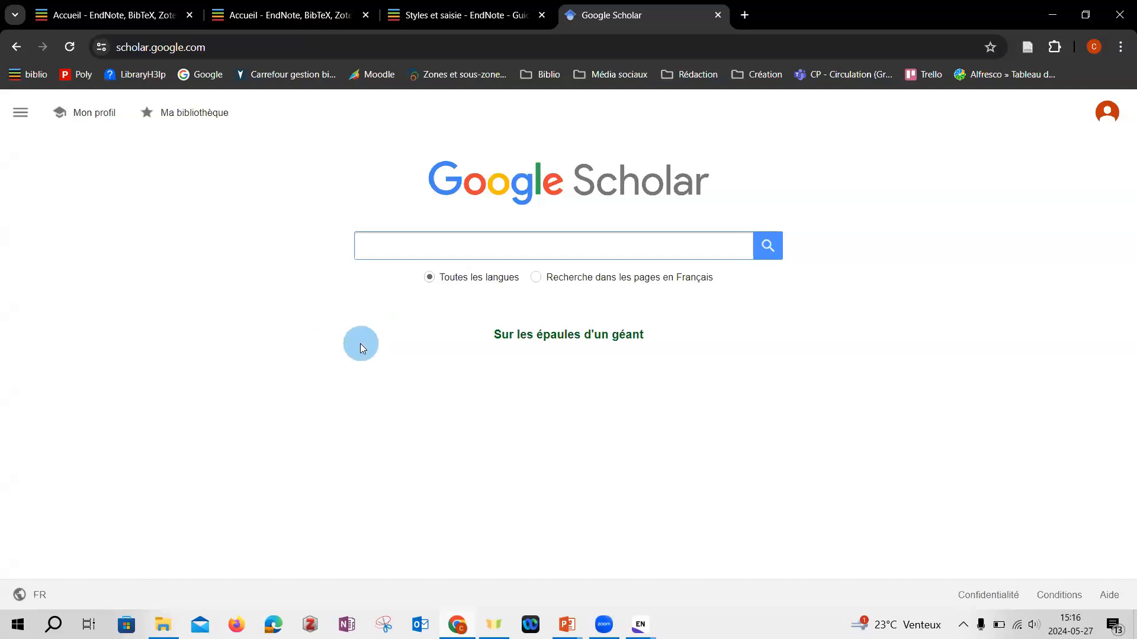
# - Search Google Scholar for "biofuels production" using the suggested query
pyautogui.click(426, 246)
pyautogui.write('bio')
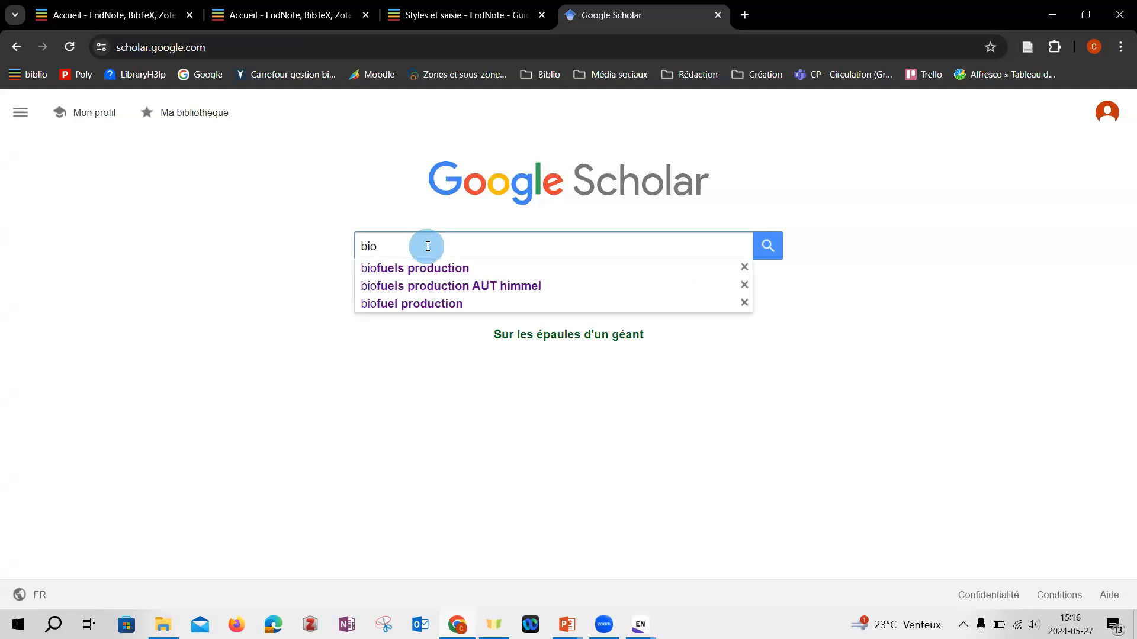
pyautogui.write('fuels')
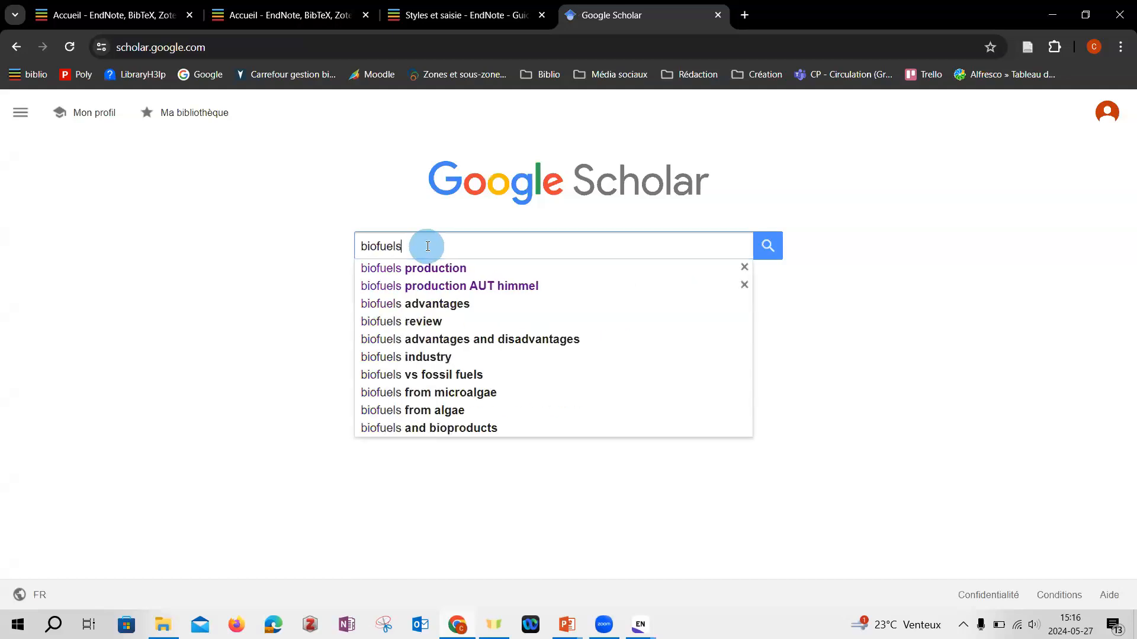
pyautogui.click(513, 270)
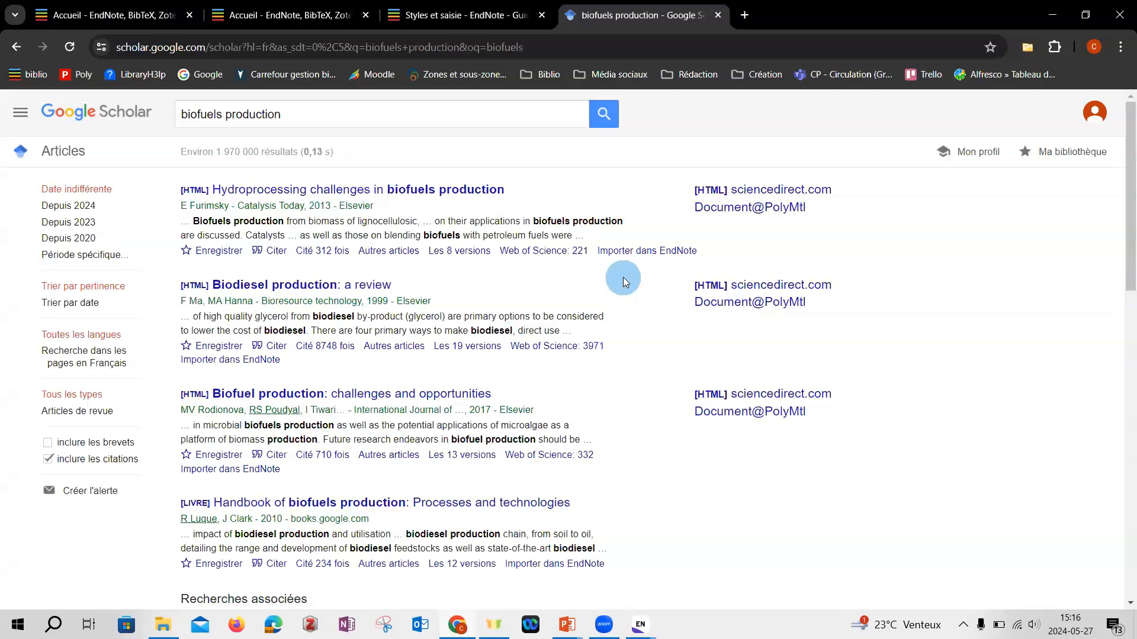
# - Check in the Google Scholar settings that citation import links are shown for EndNote, and save the settings
pyautogui.click(21, 113)
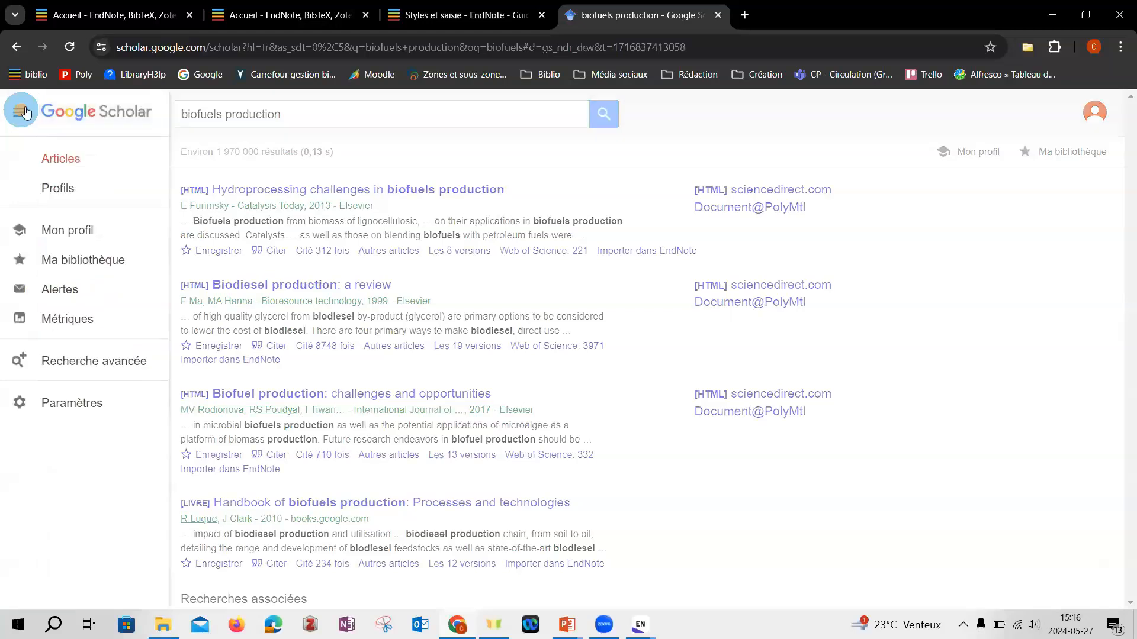
pyautogui.click(59, 401)
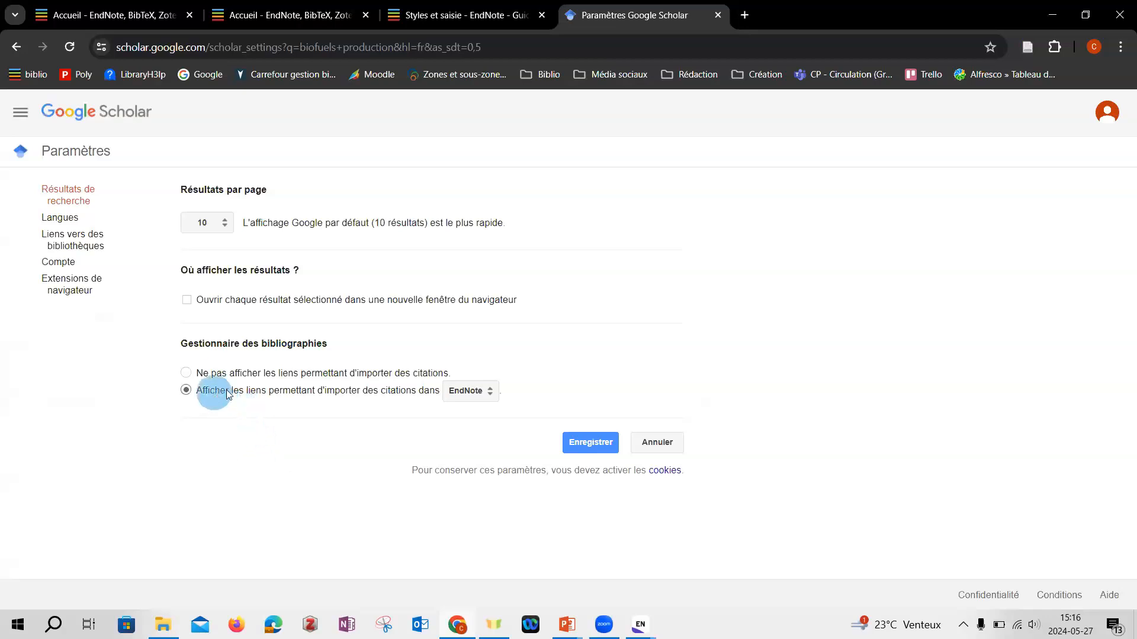
pyautogui.click(491, 394)
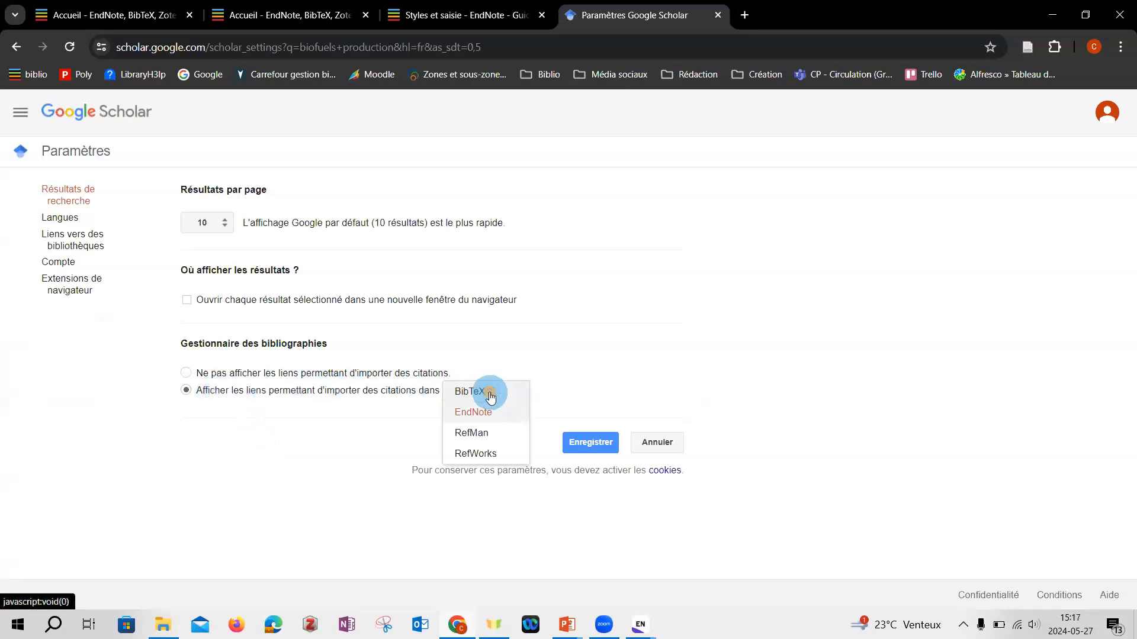
pyautogui.click(579, 407)
pyautogui.click(583, 443)
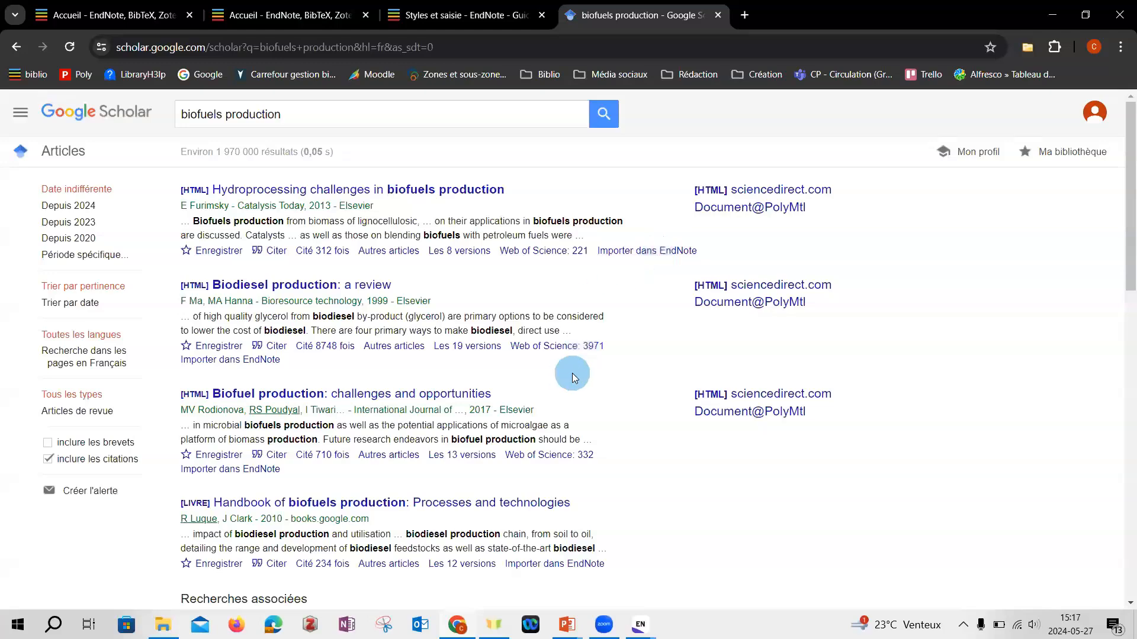
# - Export the "Biomass recalcitrance: engineering plants and enzymes for biofuels production" citation from results page 2 and open scholar (2).enw in EndNote
pyautogui.scroll(-3, 572, 373)
pyautogui.scroll(-6, 572, 373)
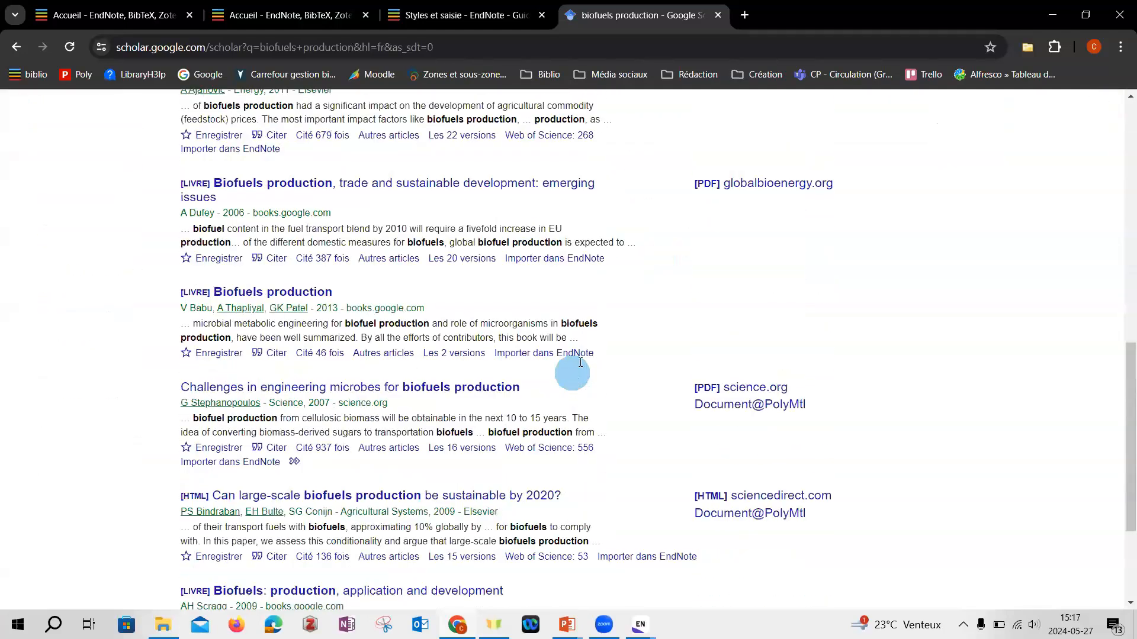
pyautogui.scroll(-3, 572, 373)
pyautogui.click(350, 543)
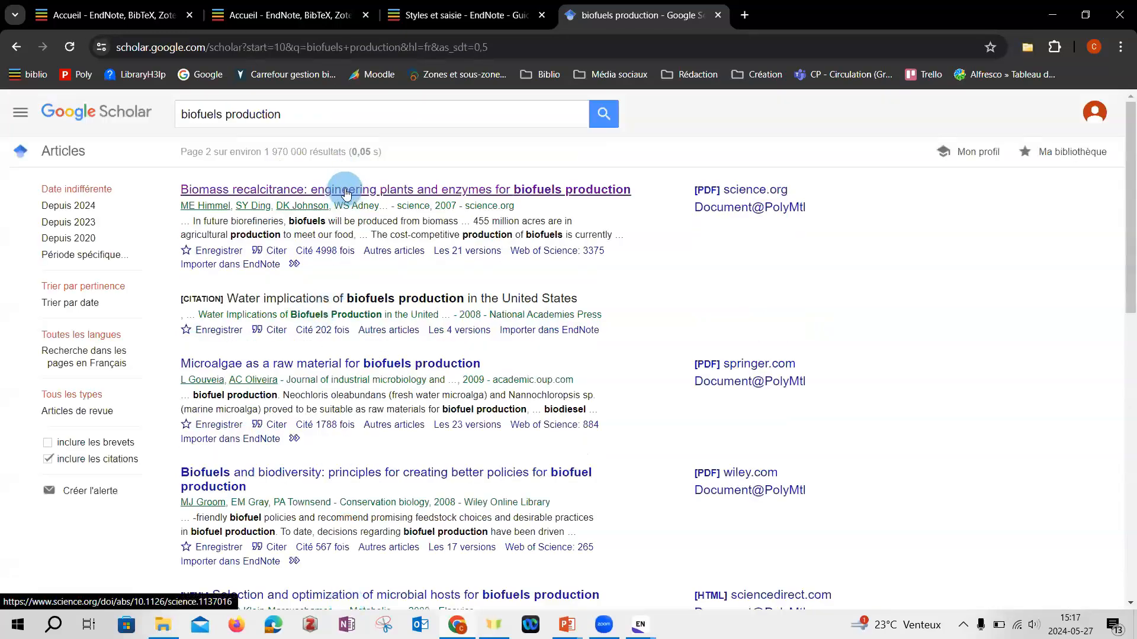
pyautogui.click(246, 270)
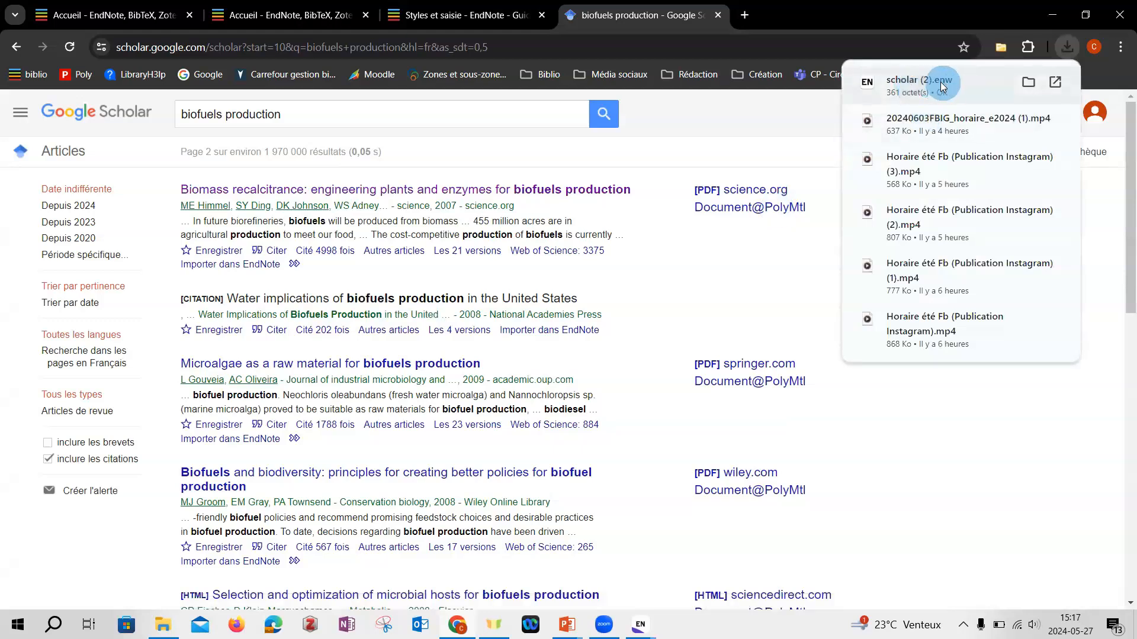
pyautogui.click(1057, 81)
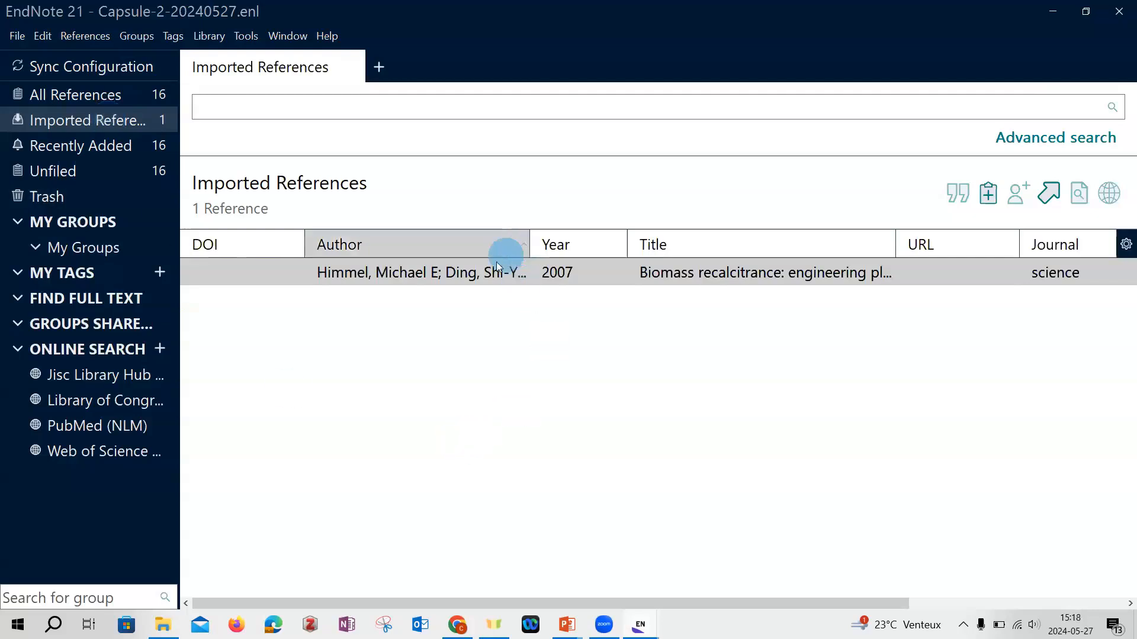
# - Open the imported Biomass recalcitrance reference in EndNote and examine the journal title in its summary and APA7th_fr_PolyMTL citation preview
pyautogui.click(478, 277)
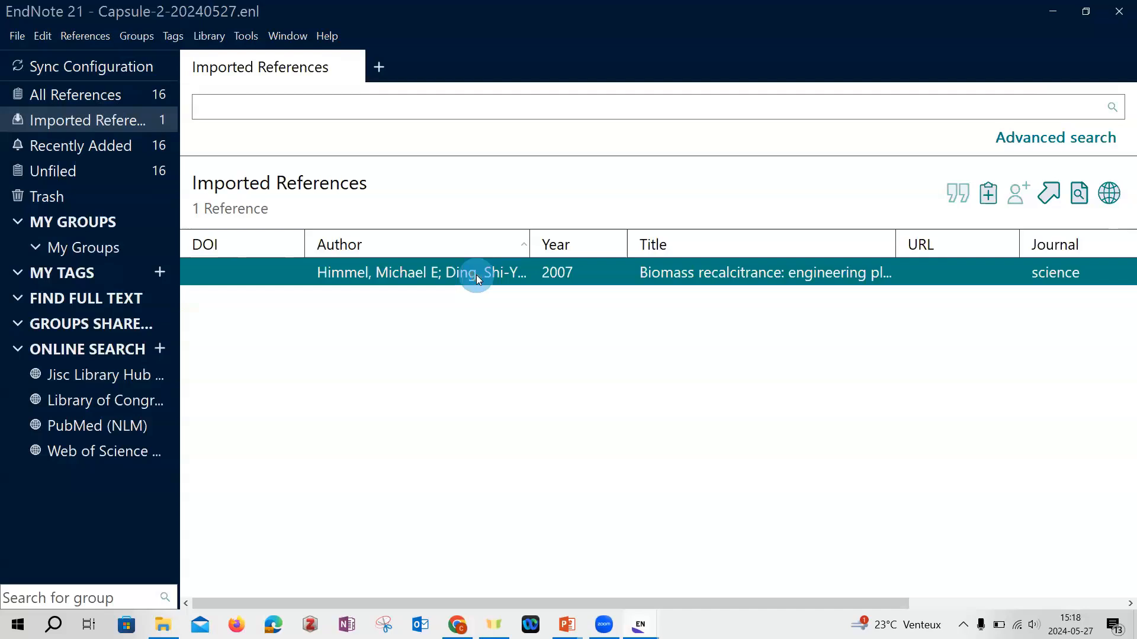
pyautogui.click(456, 388)
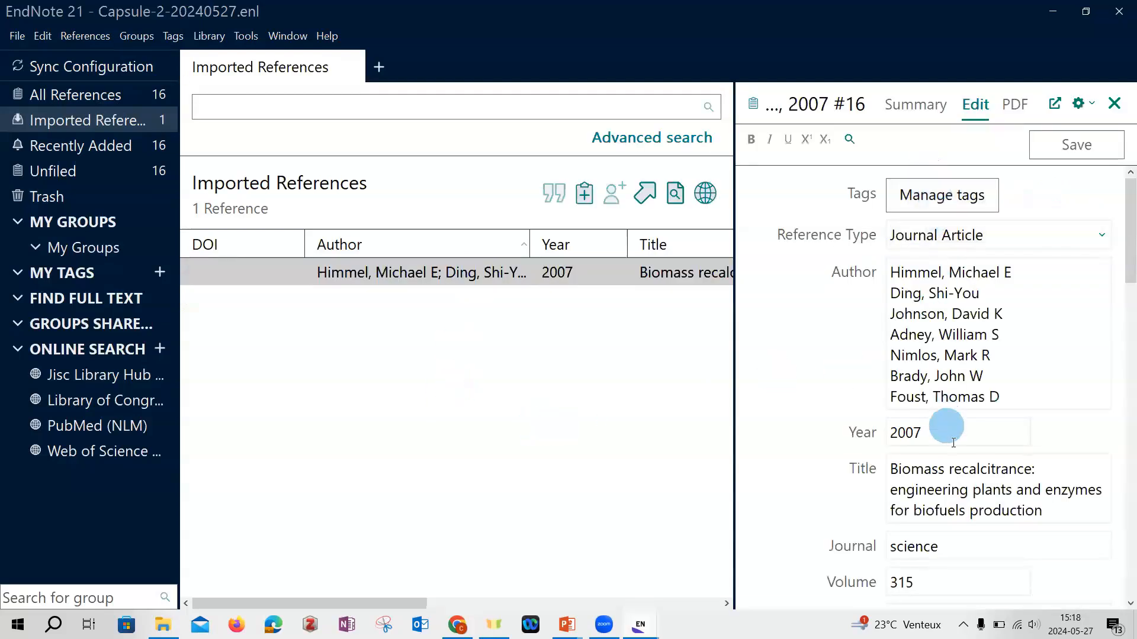
pyautogui.click(911, 107)
pyautogui.scroll(-1, 912, 323)
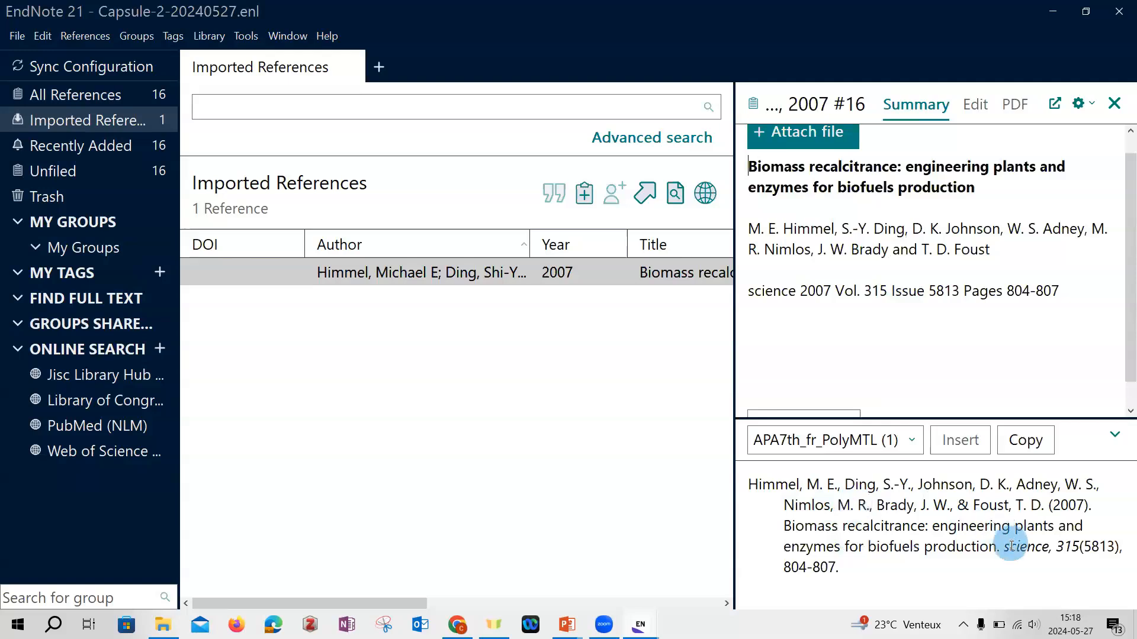
pyautogui.moveTo(1006, 546); pyautogui.dragTo(1051, 545)
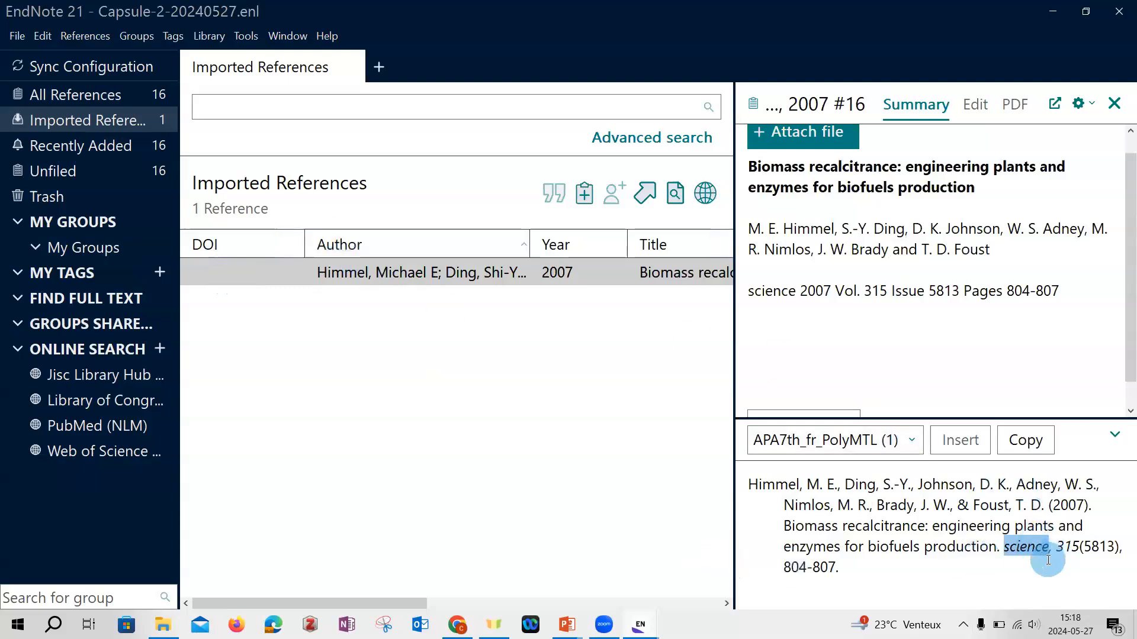
# - Correct the capitalization of the imported reference's journal name to "Science"
pyautogui.click(976, 107)
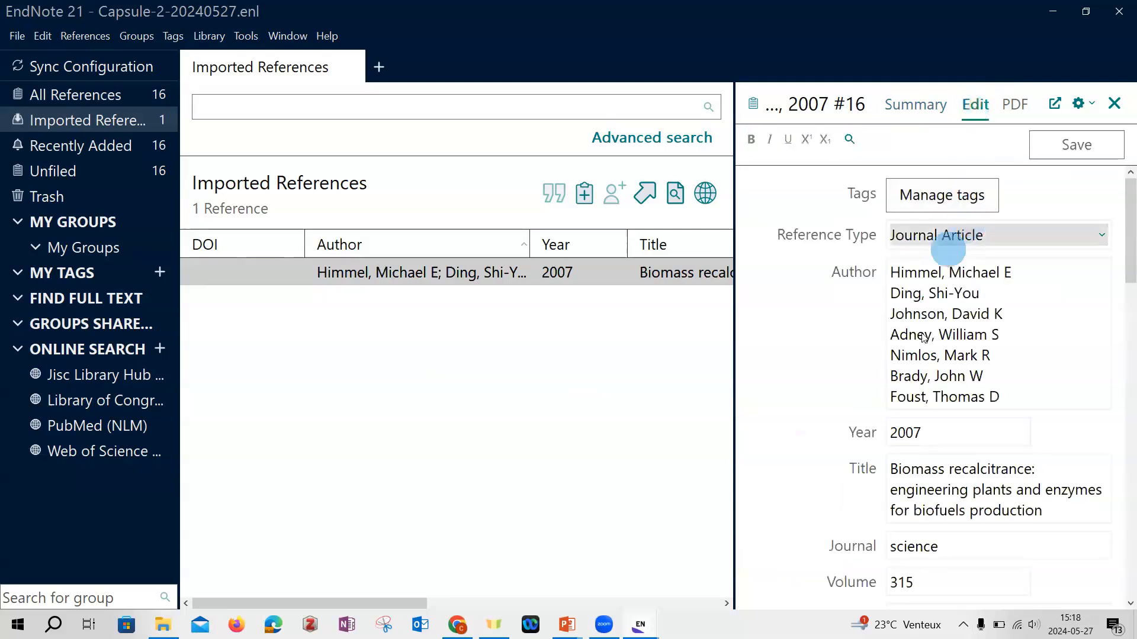
pyautogui.click(893, 545)
pyautogui.press('Delete')
pyautogui.write('S')
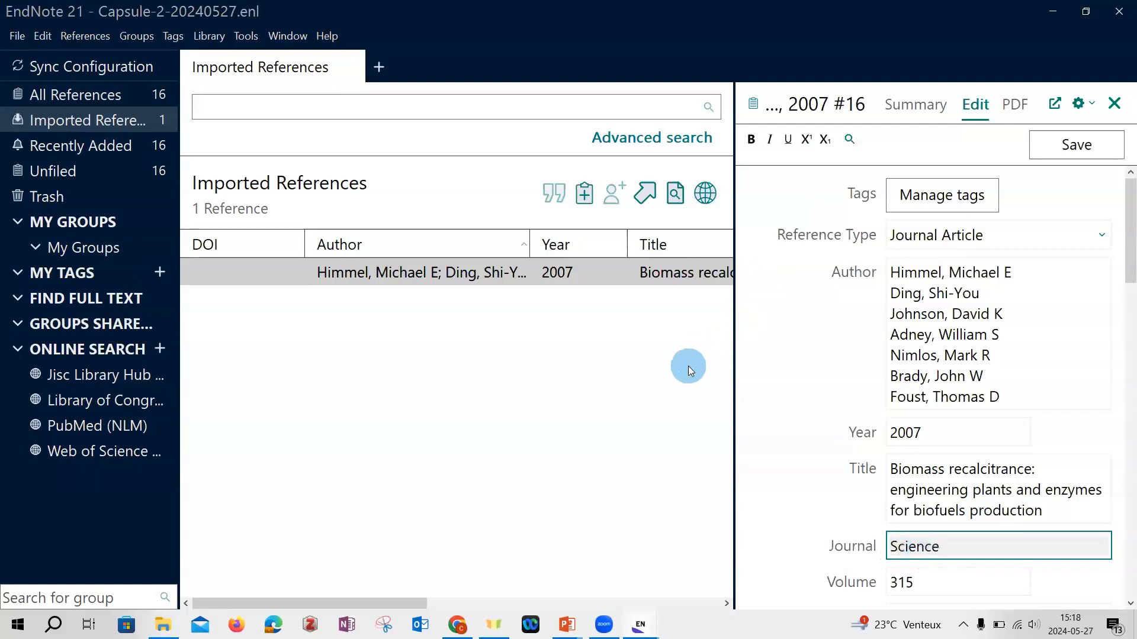
# - Open the Biomass recalcitrance article from the Google Scholar results in Chrome and copy its DOI, 10.1126/science.1137016
pyautogui.click(456, 625)
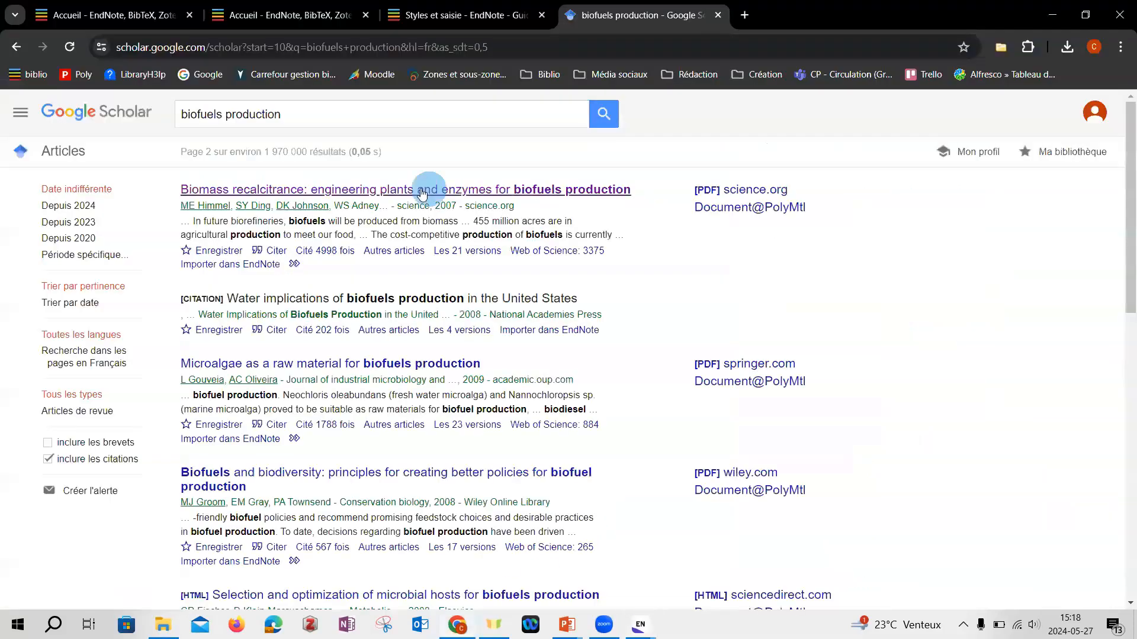
pyautogui.click(422, 189)
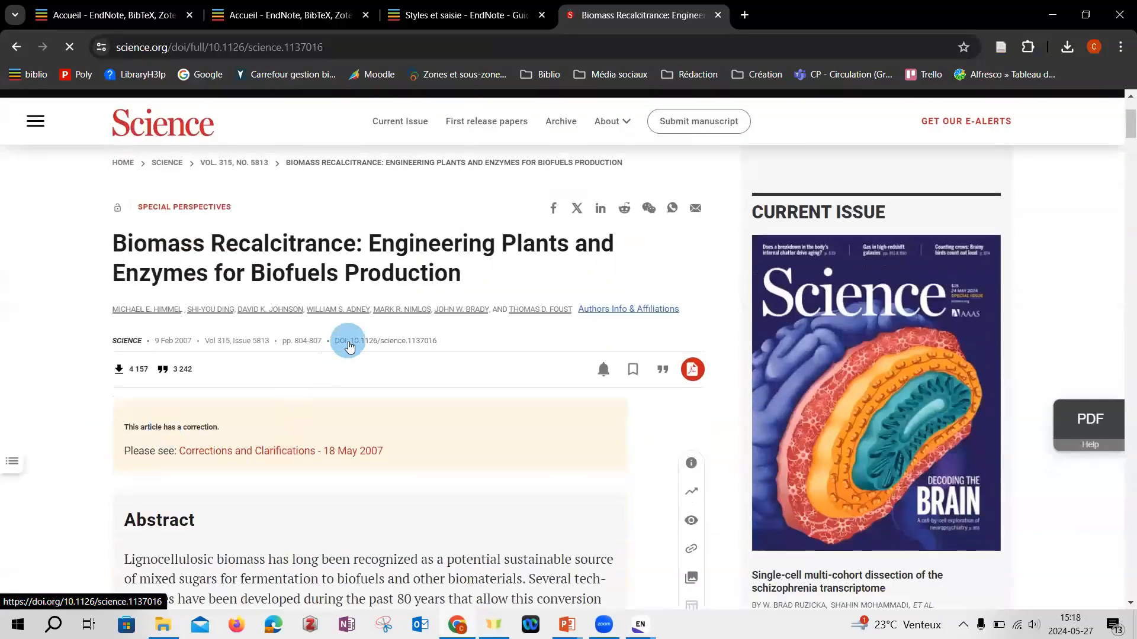
pyautogui.moveTo(441, 342); pyautogui.dragTo(350, 342)
pyautogui.hotkey('ctrl', 'c')
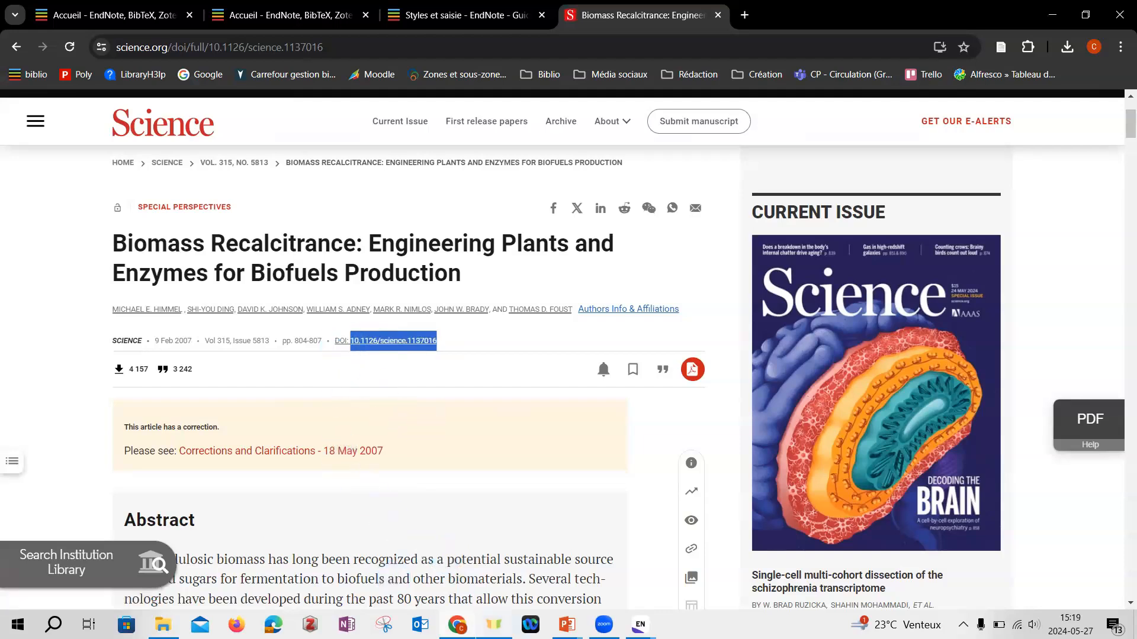
# - Return to the Capsule-2-20240527 library in EndNote, enter the DOI 10.1126/science.1137016 in the reference, save it and close it
pyautogui.moveTo(640, 624)
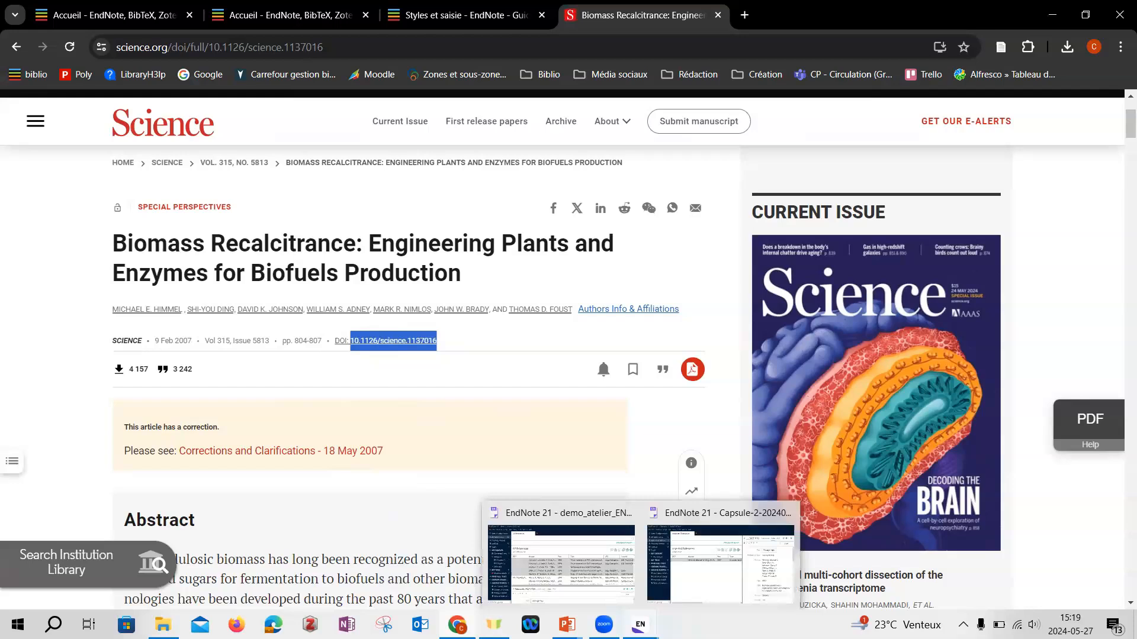
pyautogui.click(698, 582)
pyautogui.scroll(-8, 922, 467)
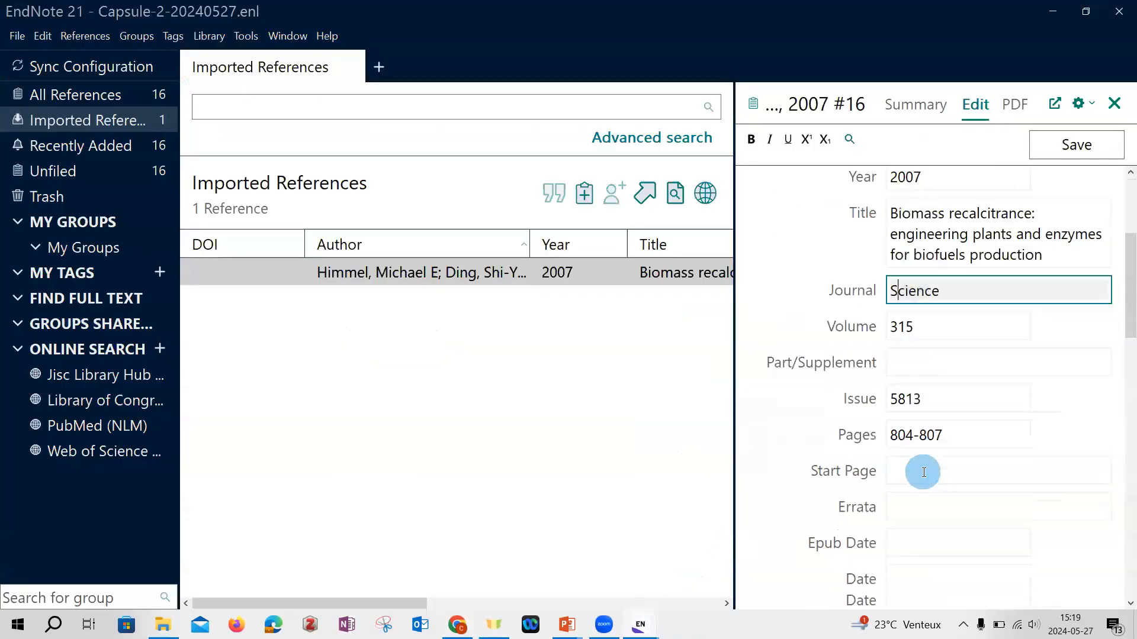
pyautogui.scroll(-1, 924, 470)
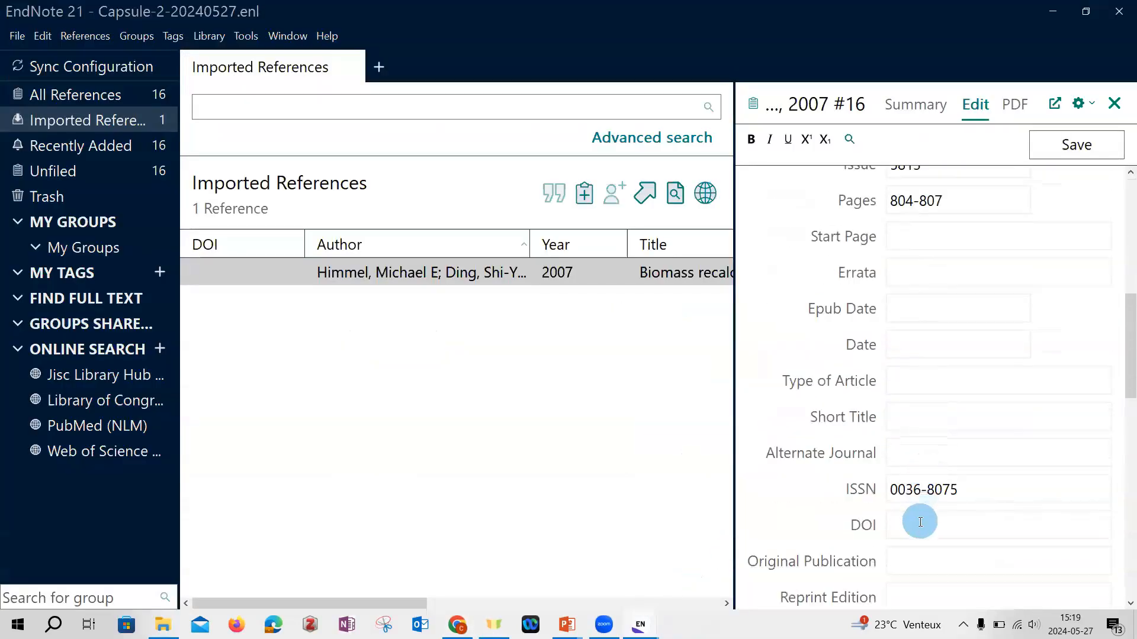
pyautogui.click(920, 523)
pyautogui.hotkey('ctrl', 'v')
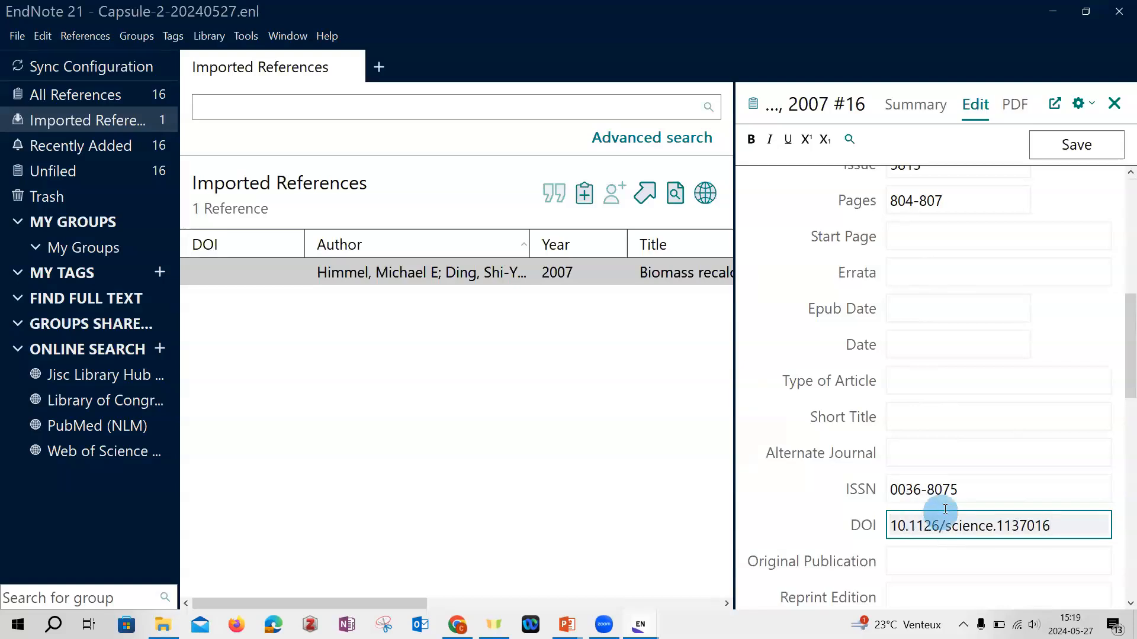
pyautogui.click(1085, 148)
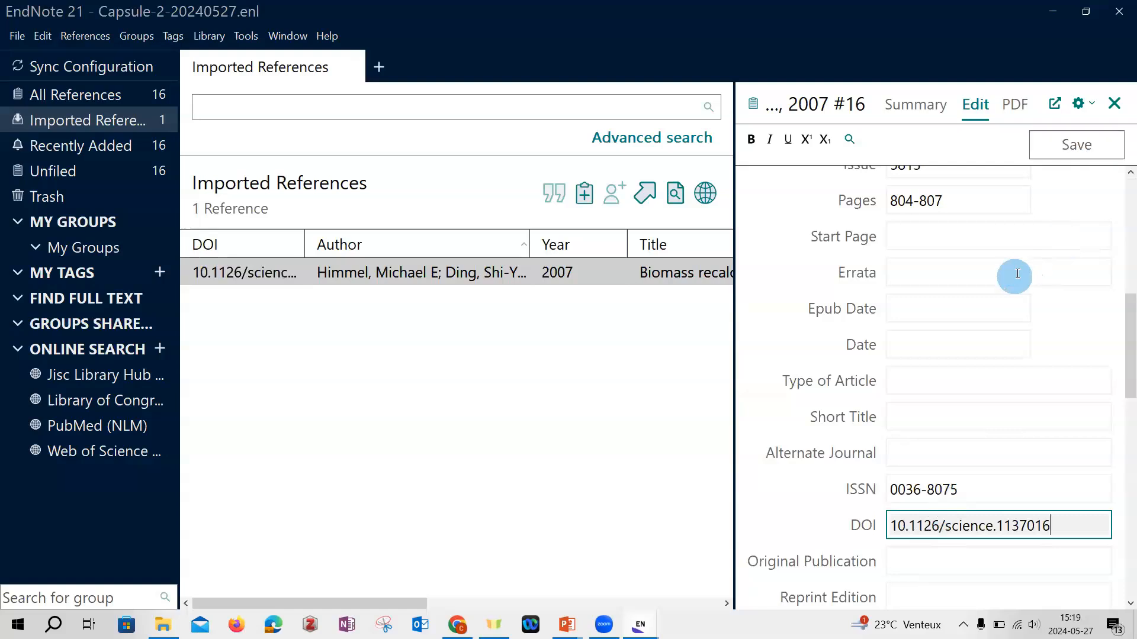
pyautogui.click(1117, 105)
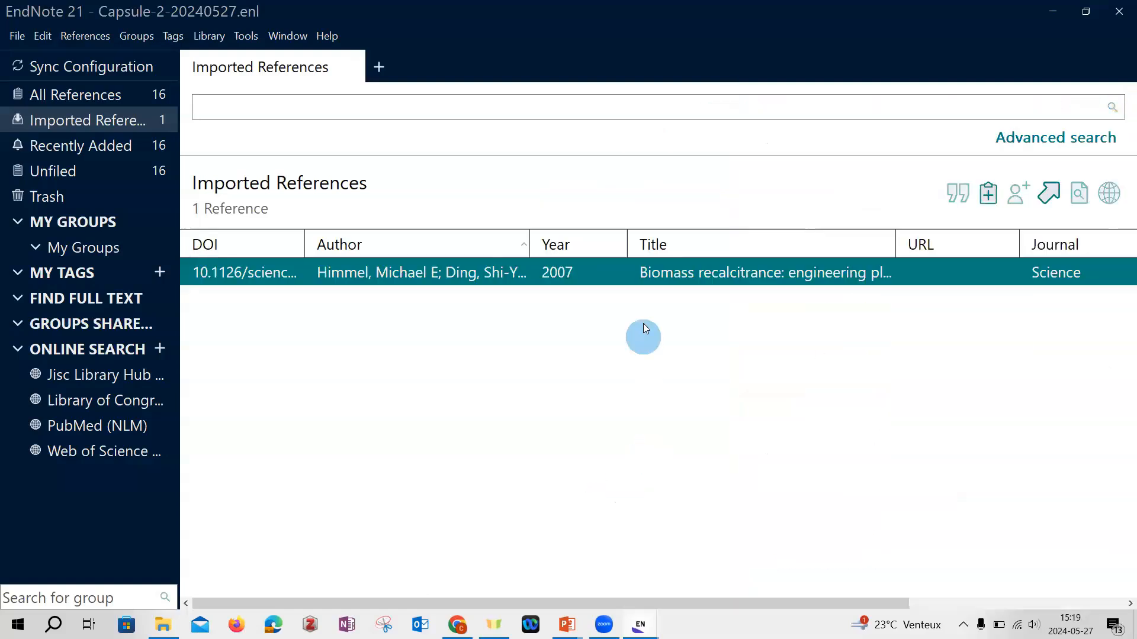
# - Run Find Reference Updates on the Biomass recalcitrance reference and update all its fields with the available data
pyautogui.rightClick(669, 276)
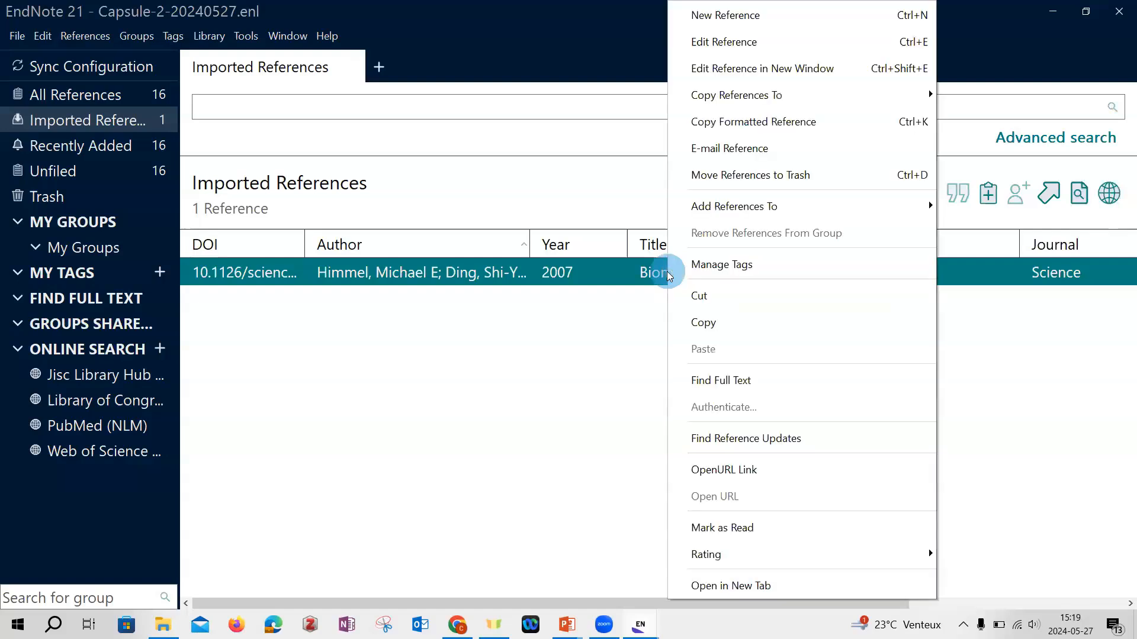
pyautogui.click(759, 439)
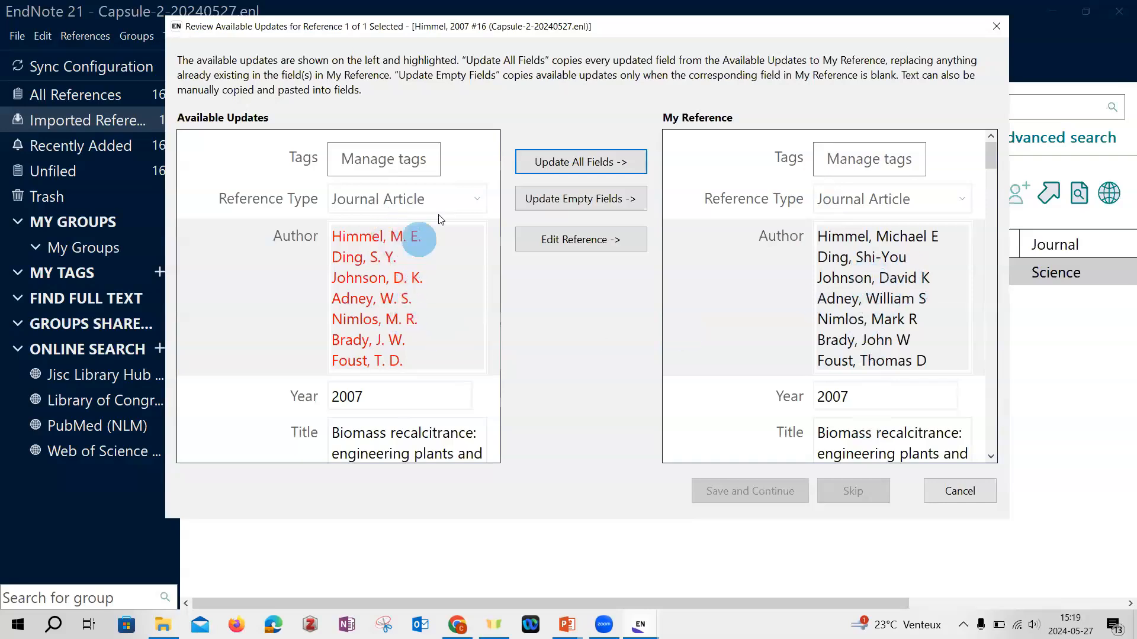
pyautogui.click(605, 161)
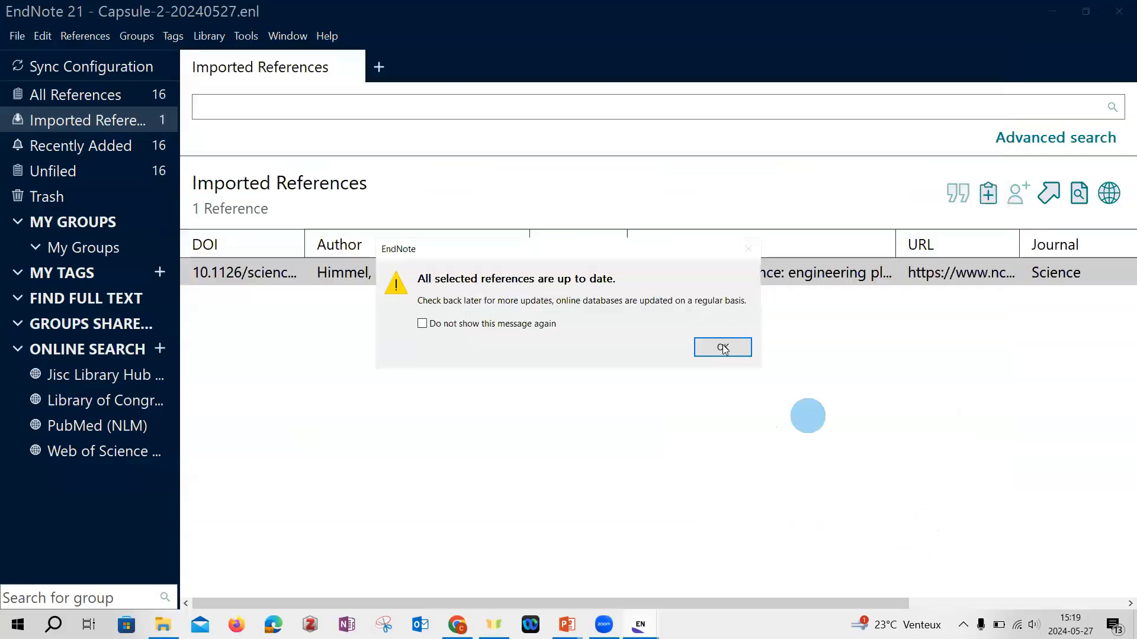
pyautogui.click(723, 348)
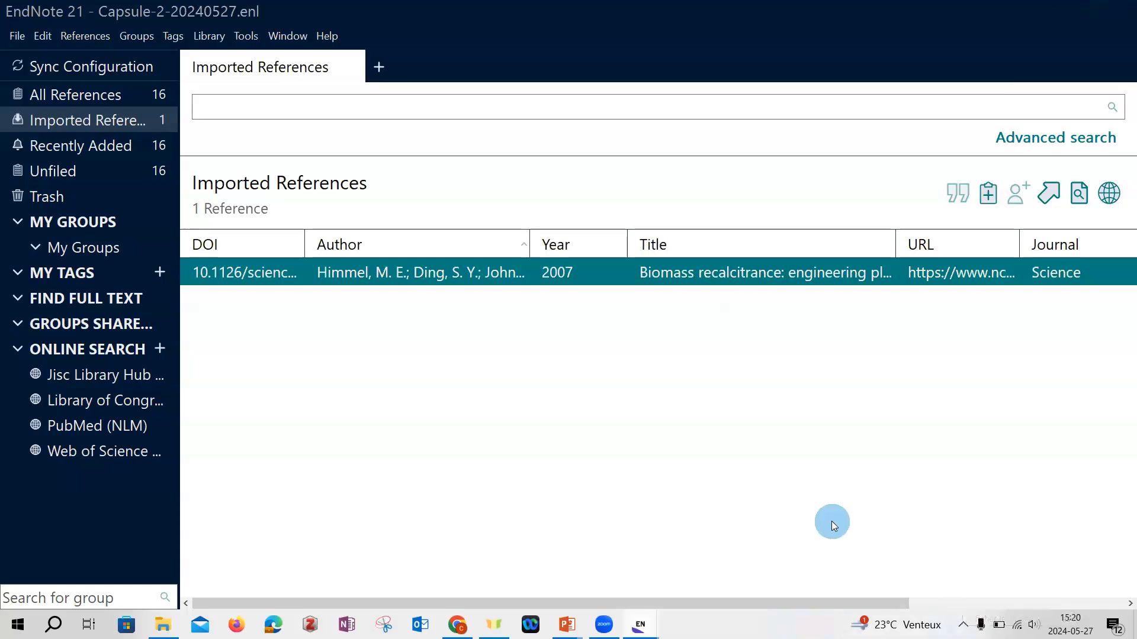
# - Switch to the PowerPoint slideshow and advance to the "Importation indirecte" slide
pyautogui.hotkey('alt', 'Tab')
pyautogui.press('Right')
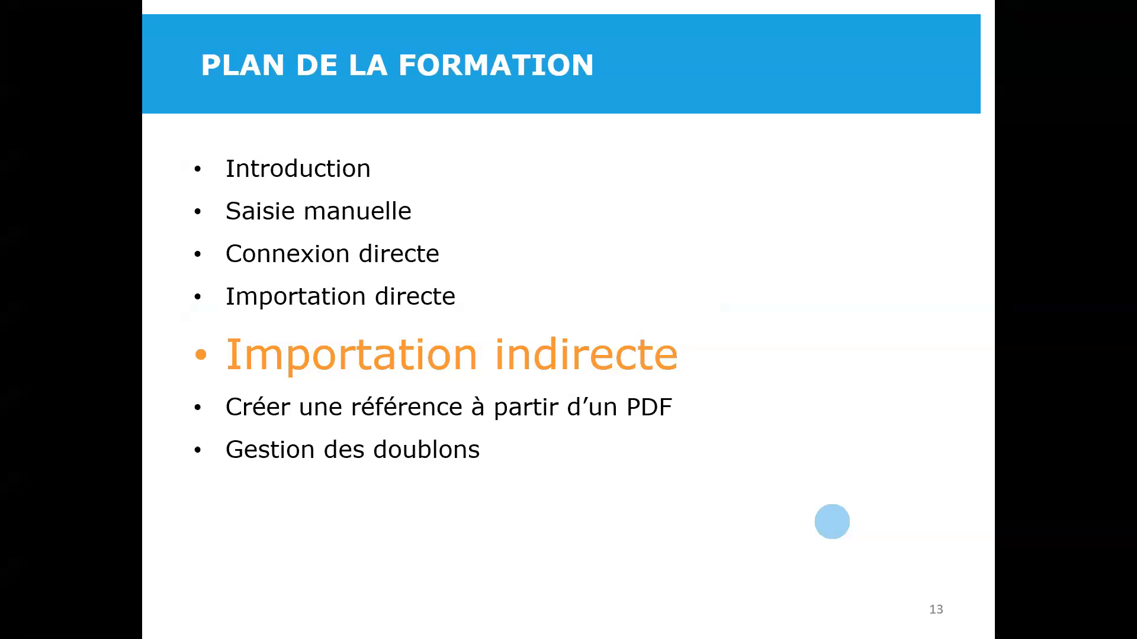
pyautogui.press('Right')
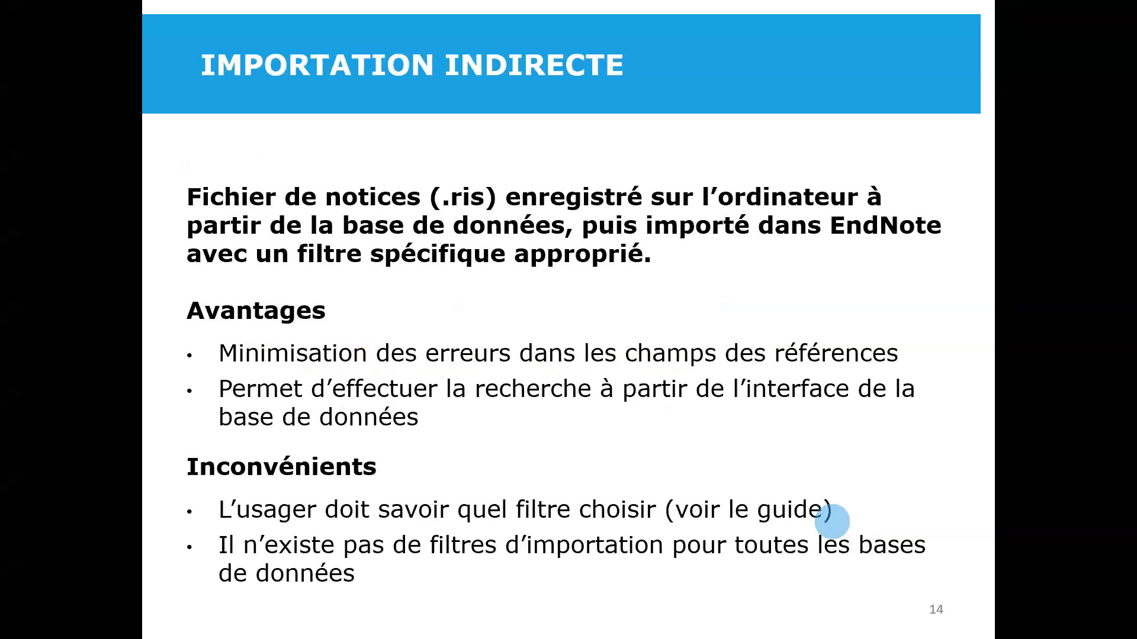
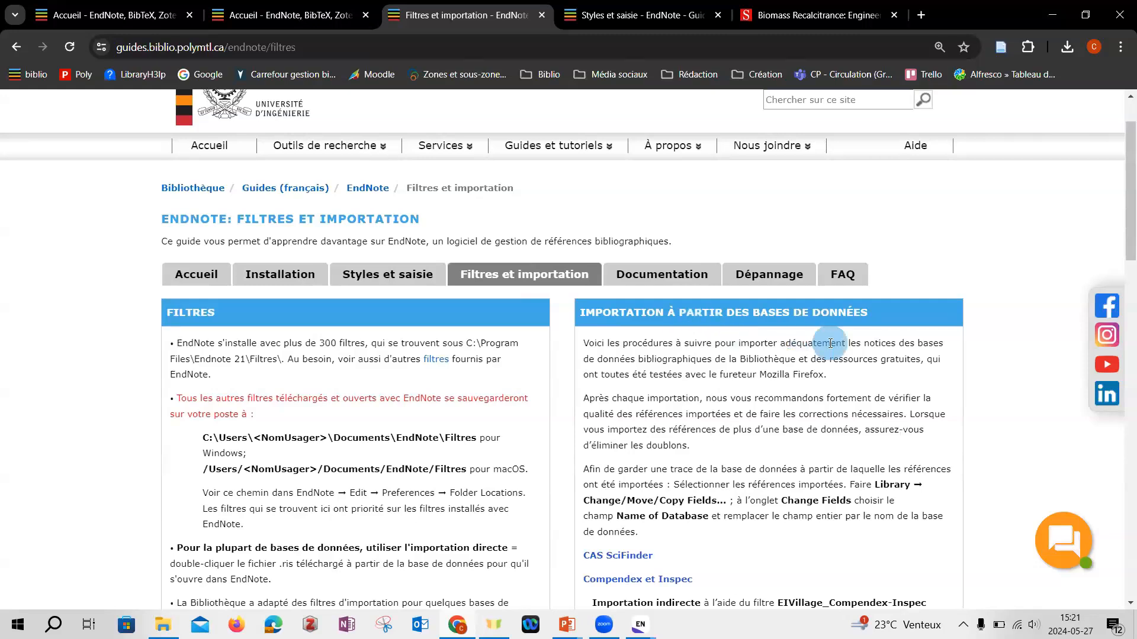
pyautogui.hotkey('alt', 'Tab')
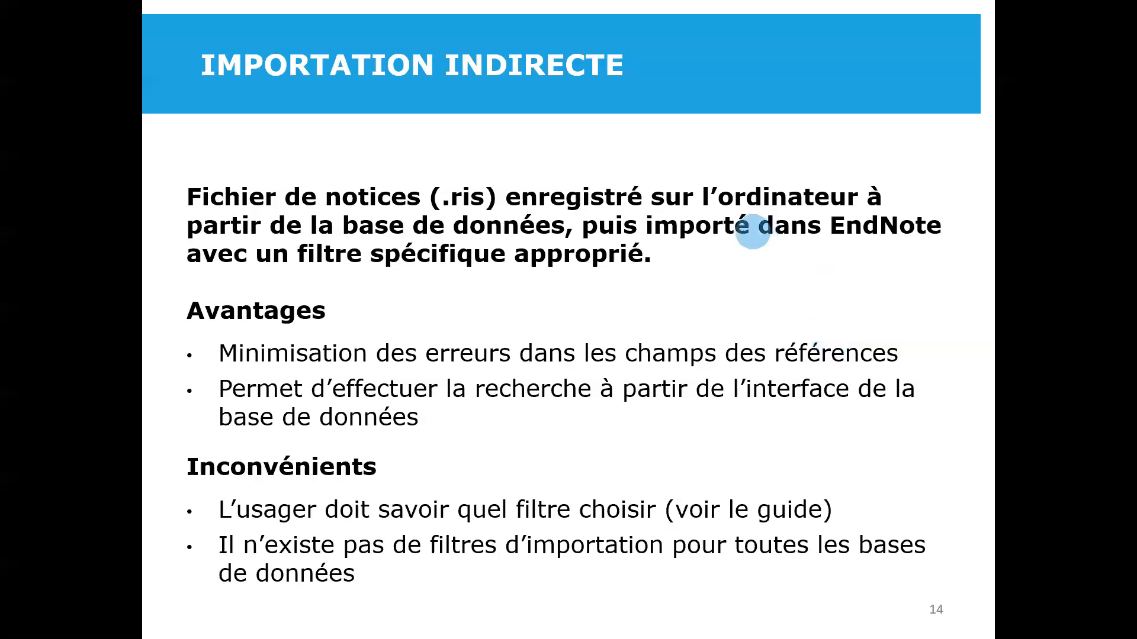
# - Switch to the library website in Chrome and open Compendex from the letter C of the A to Z database list
pyautogui.hotkey('alt', 'Tab')
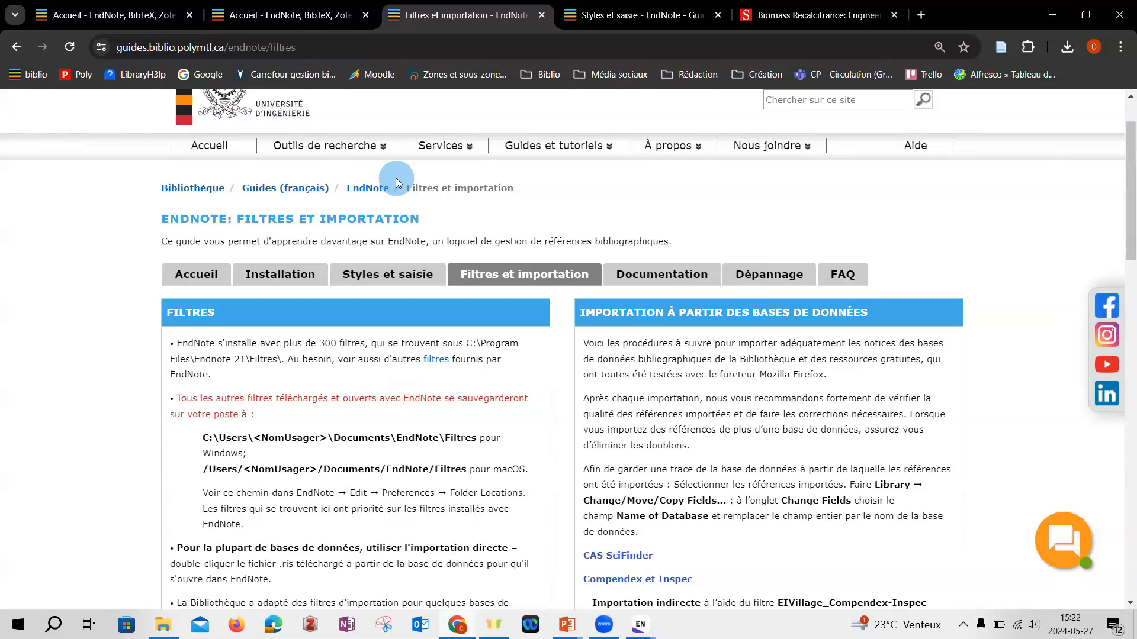
pyautogui.moveTo(330, 148)
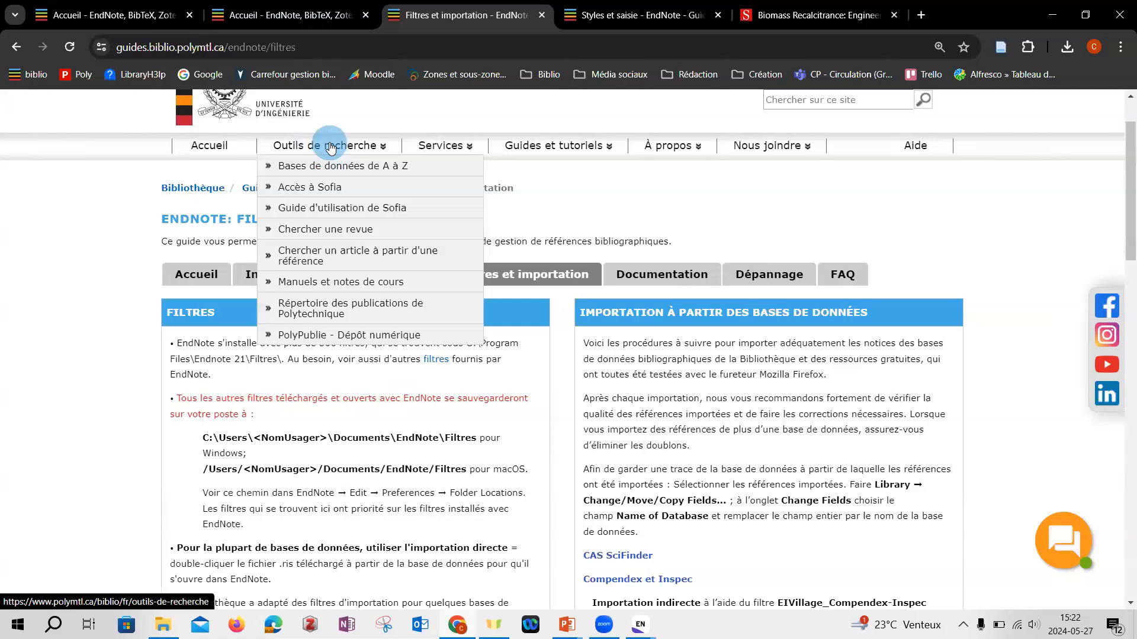
pyautogui.click(379, 167)
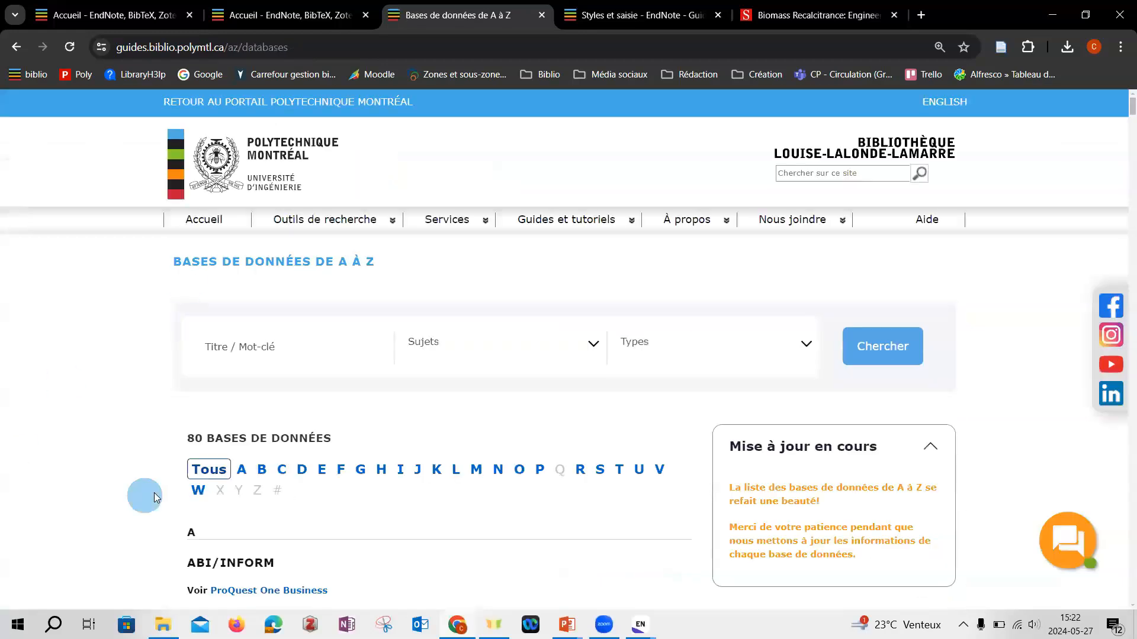
pyautogui.click(281, 470)
pyautogui.scroll(-4, 35, 499)
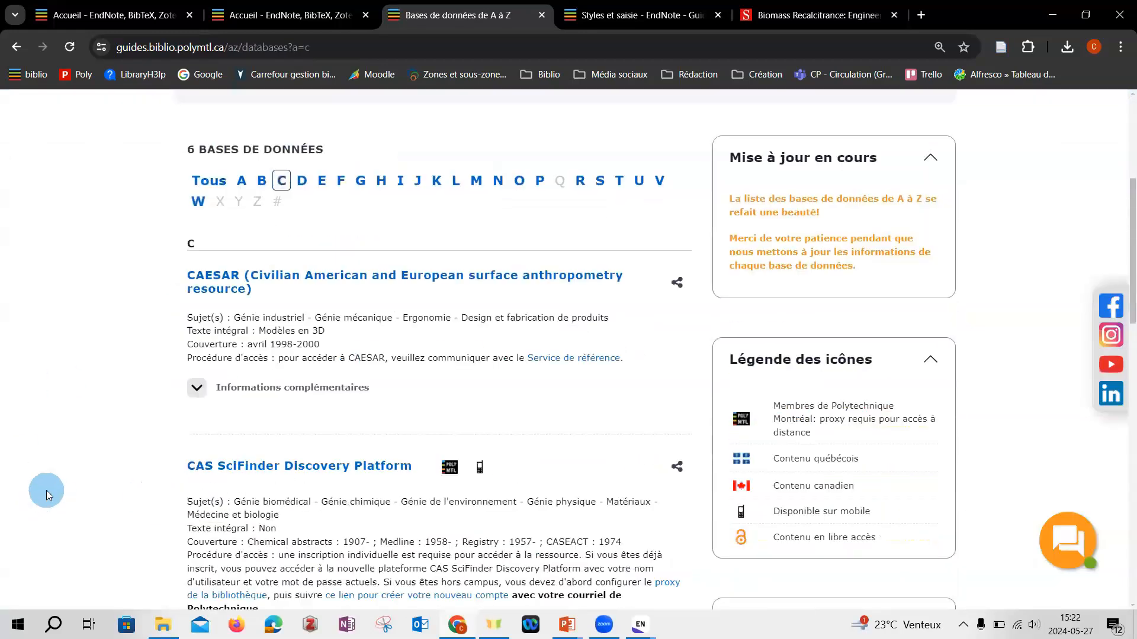
pyautogui.scroll(-15, 49, 490)
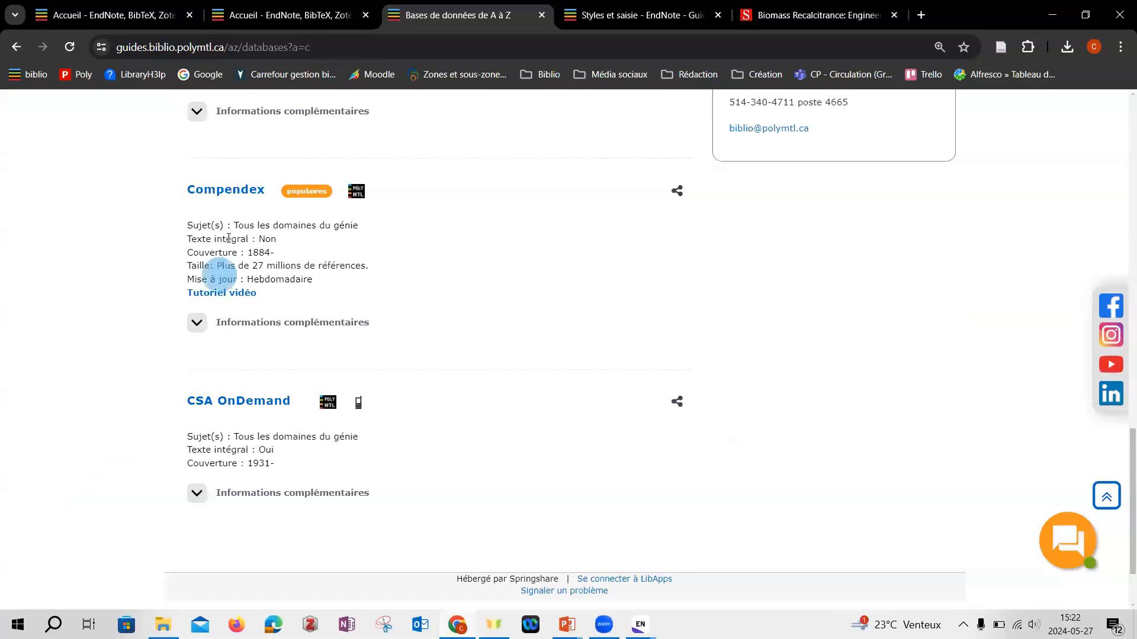
pyautogui.click(228, 190)
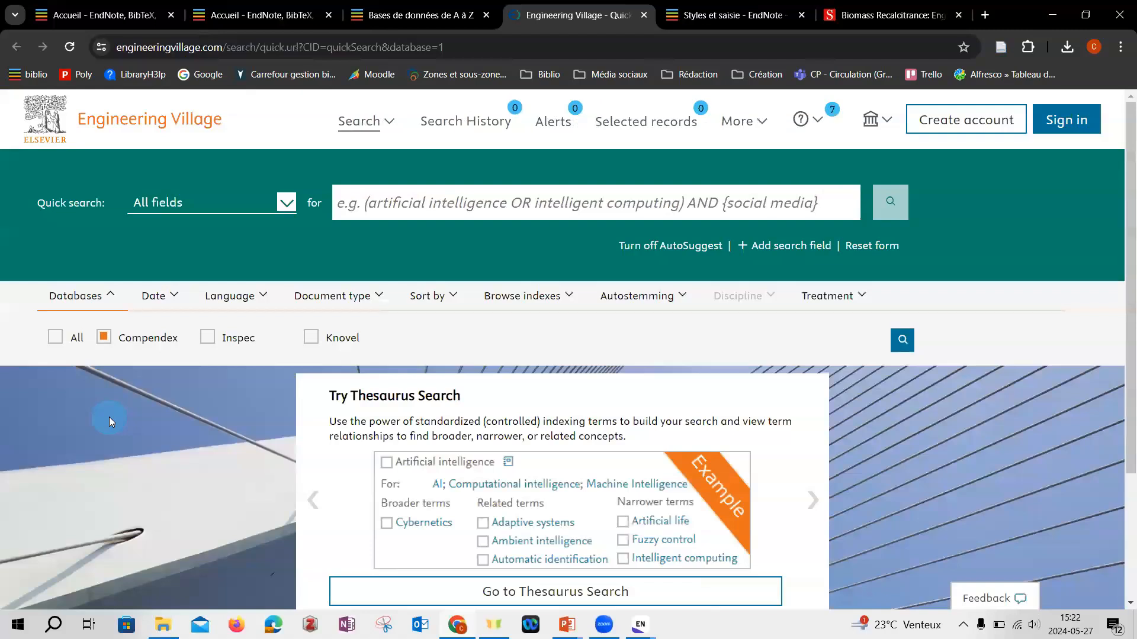
# - Set the first search row to Subject/Title/Abstract and enter "medical imaging" as its search terms
pyautogui.click(386, 203)
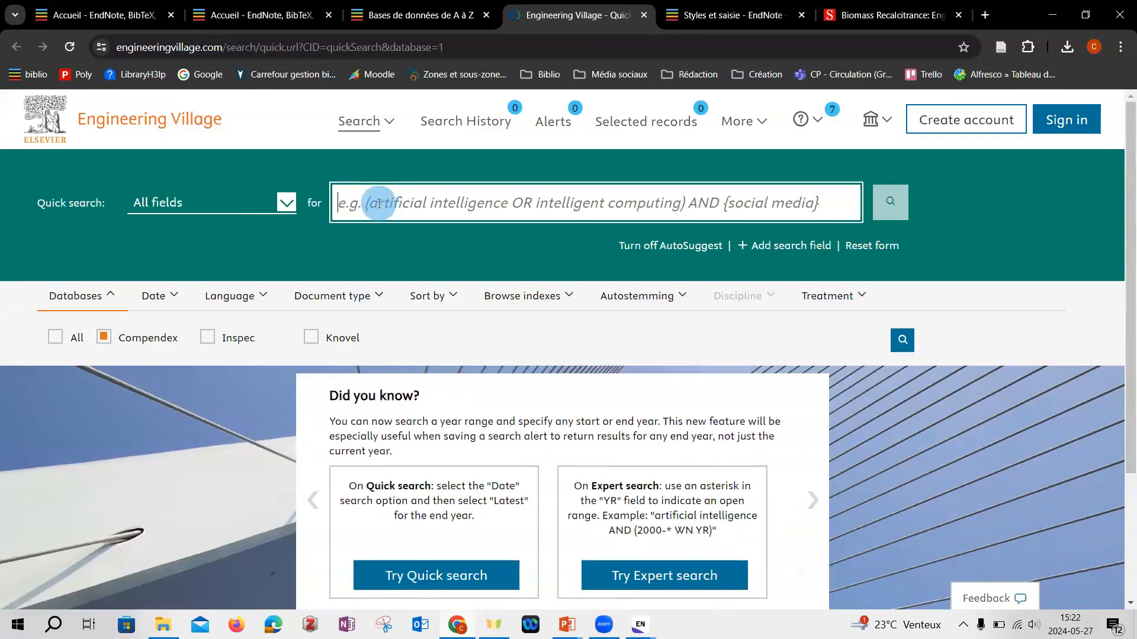
pyautogui.click(286, 202)
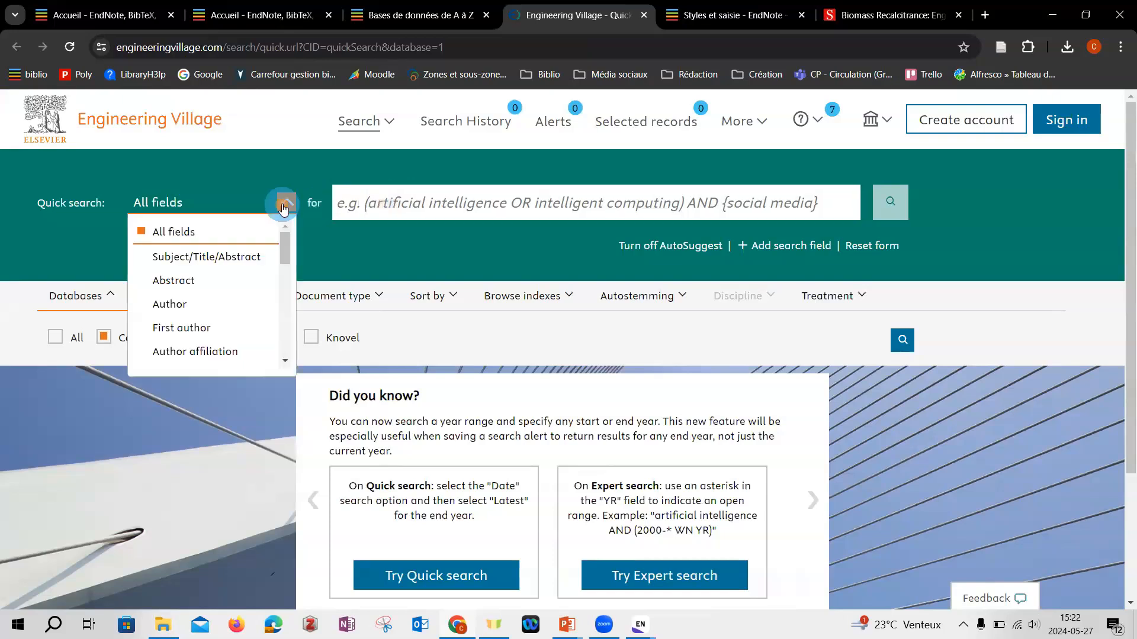
pyautogui.click(238, 254)
pyautogui.click(395, 219)
pyautogui.write('me')
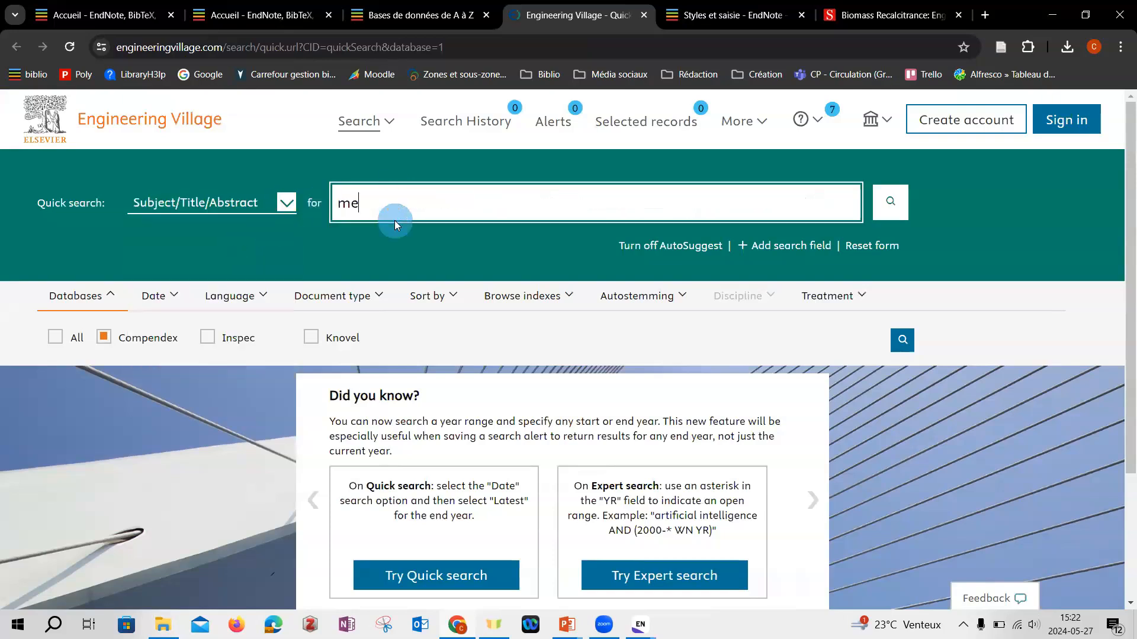
pyautogui.write('dical imaging')
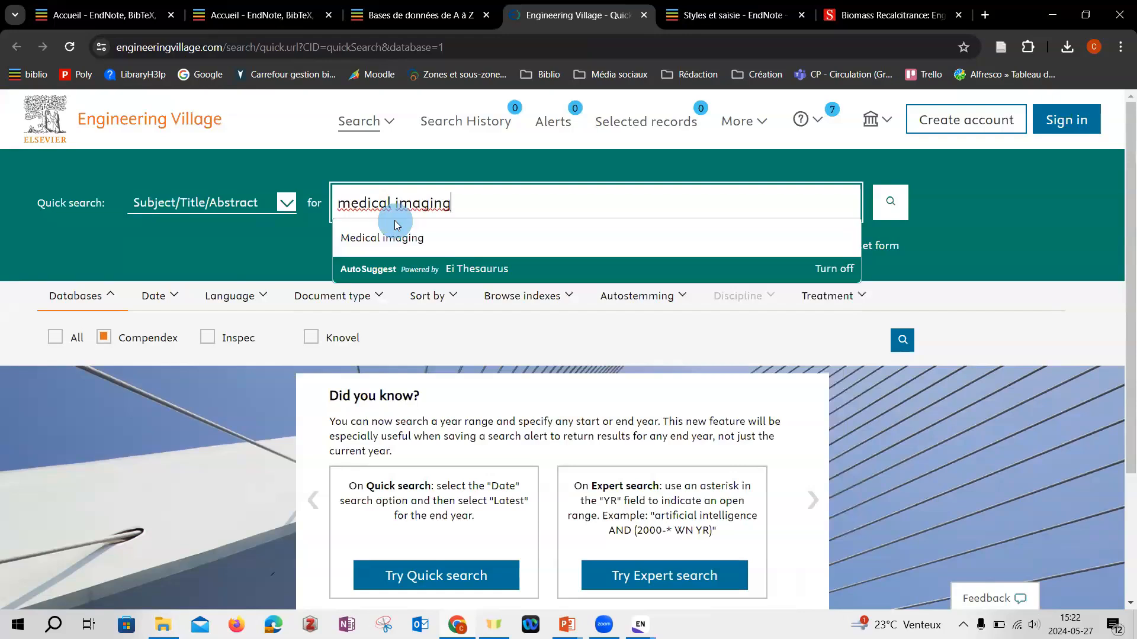
pyautogui.click(947, 260)
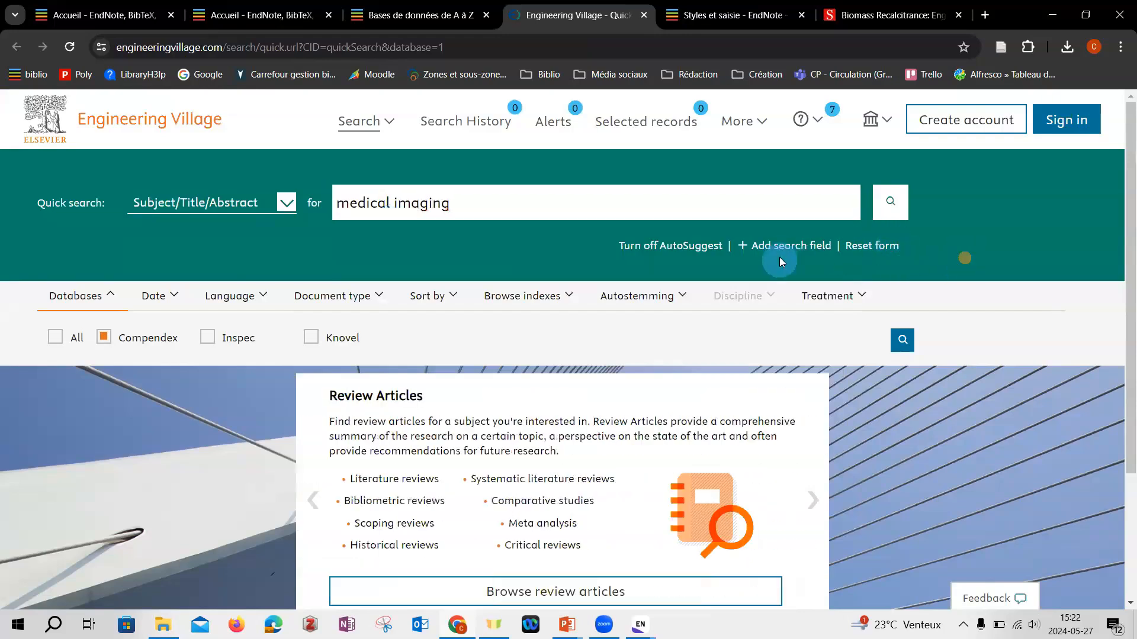
# - Add a second search row combined with AND and enter "review" for all fields
pyautogui.click(782, 245)
pyautogui.click(382, 241)
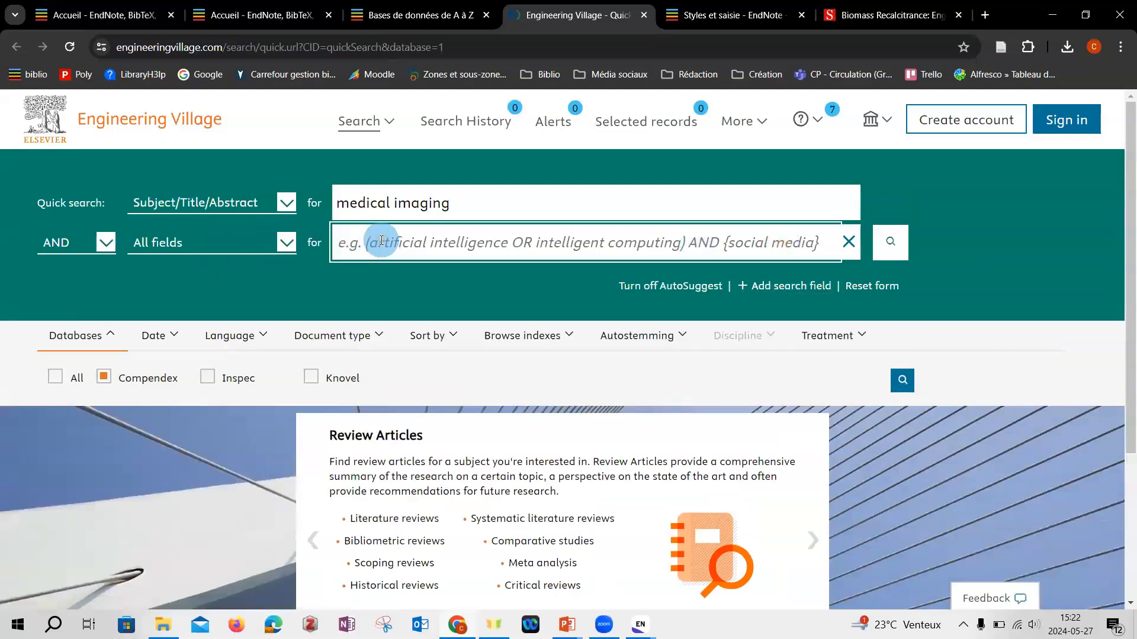
pyautogui.write('rev')
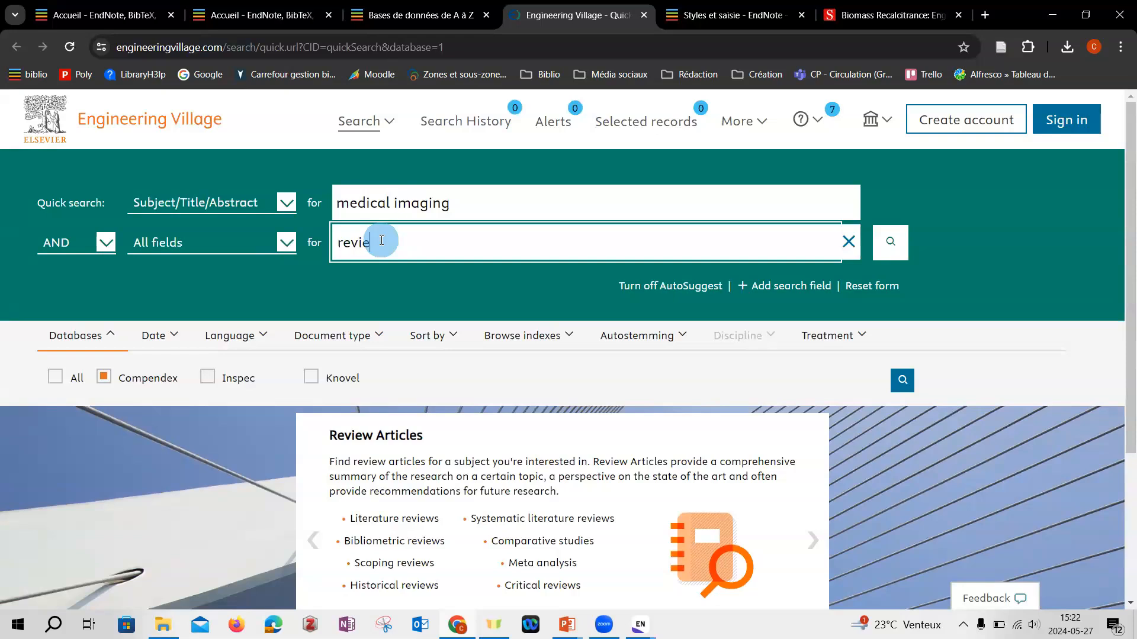
pyautogui.write('ie')
pyautogui.click(365, 283)
pyautogui.click(415, 249)
pyautogui.press('BackSpace')
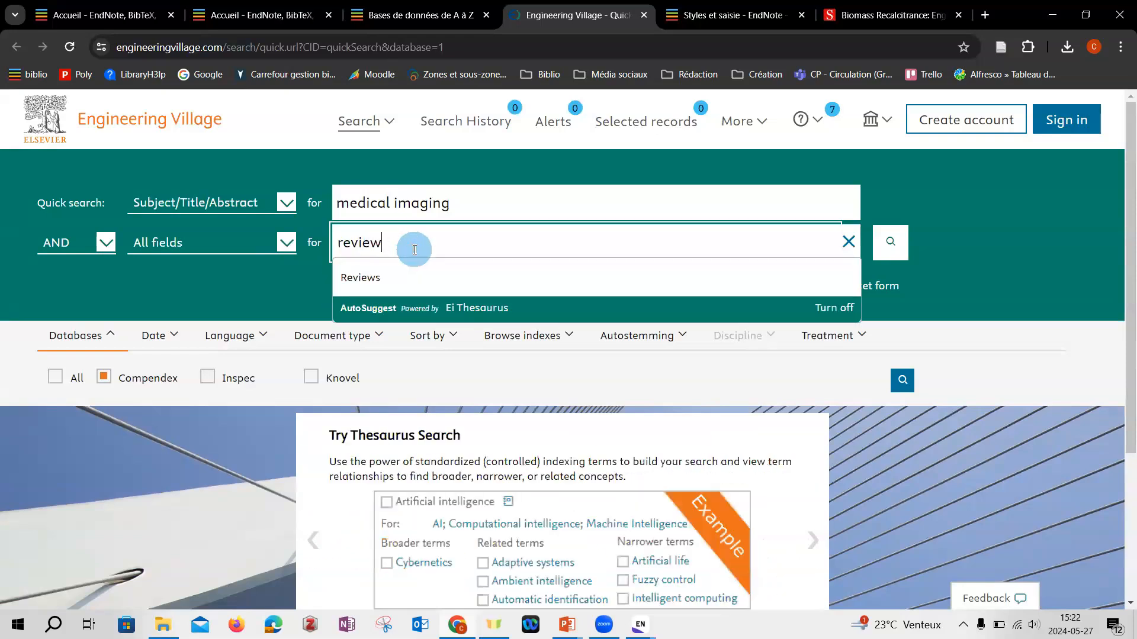
# - Limit the publication dates to 2019 to 2024, run the search and dismiss the feedback request
pyautogui.click(172, 337)
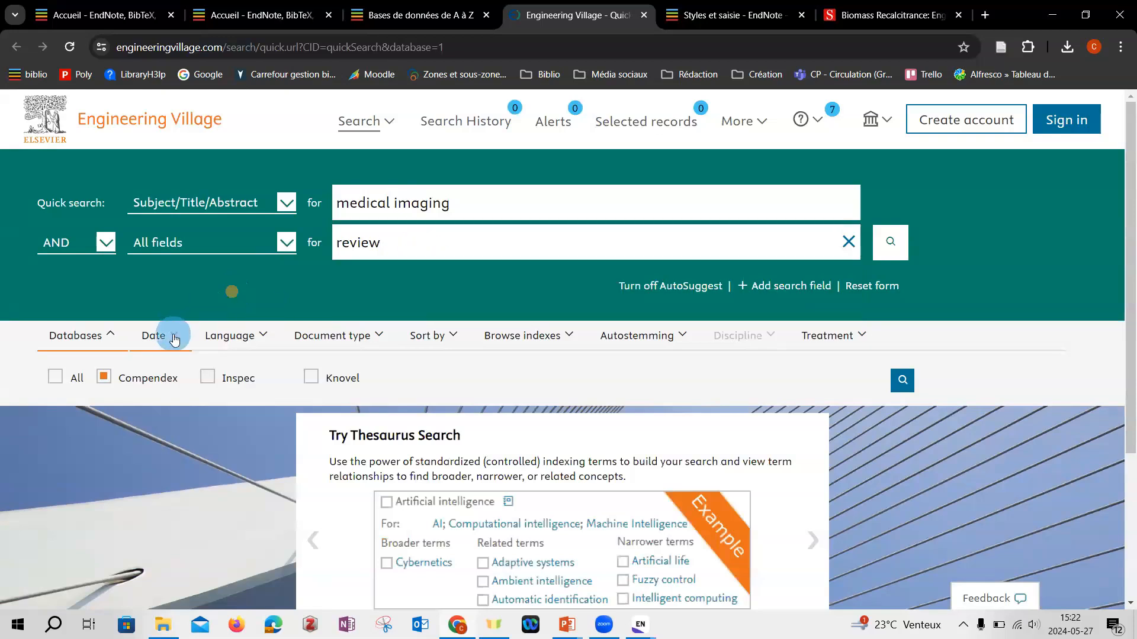
pyautogui.click(237, 374)
pyautogui.scroll(-10, 219, 456)
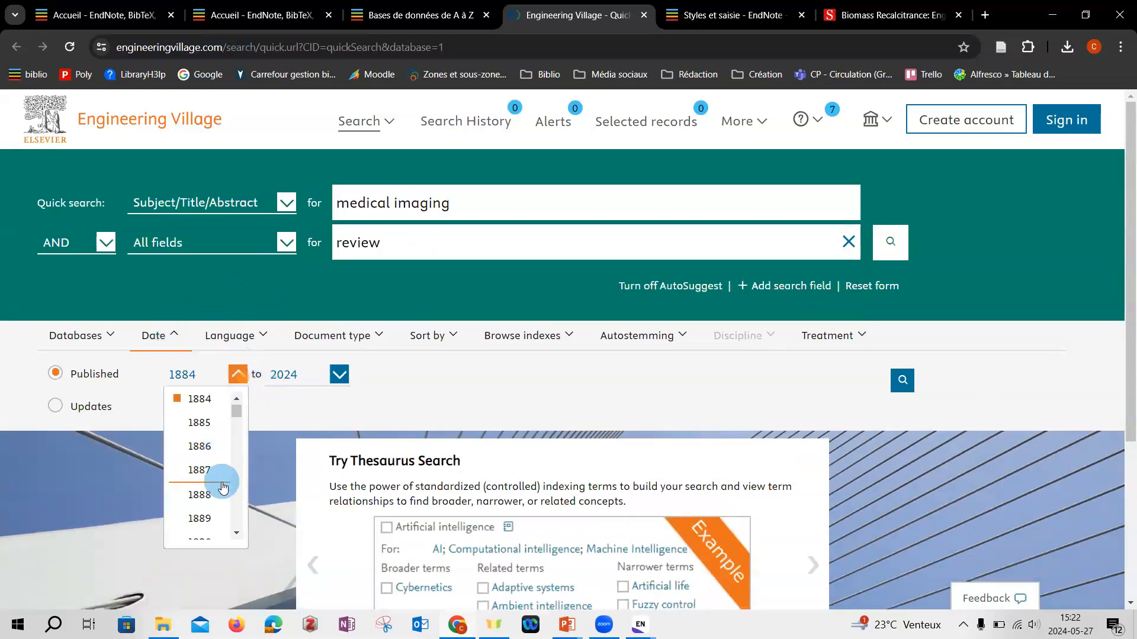
pyautogui.scroll(-20, 219, 469)
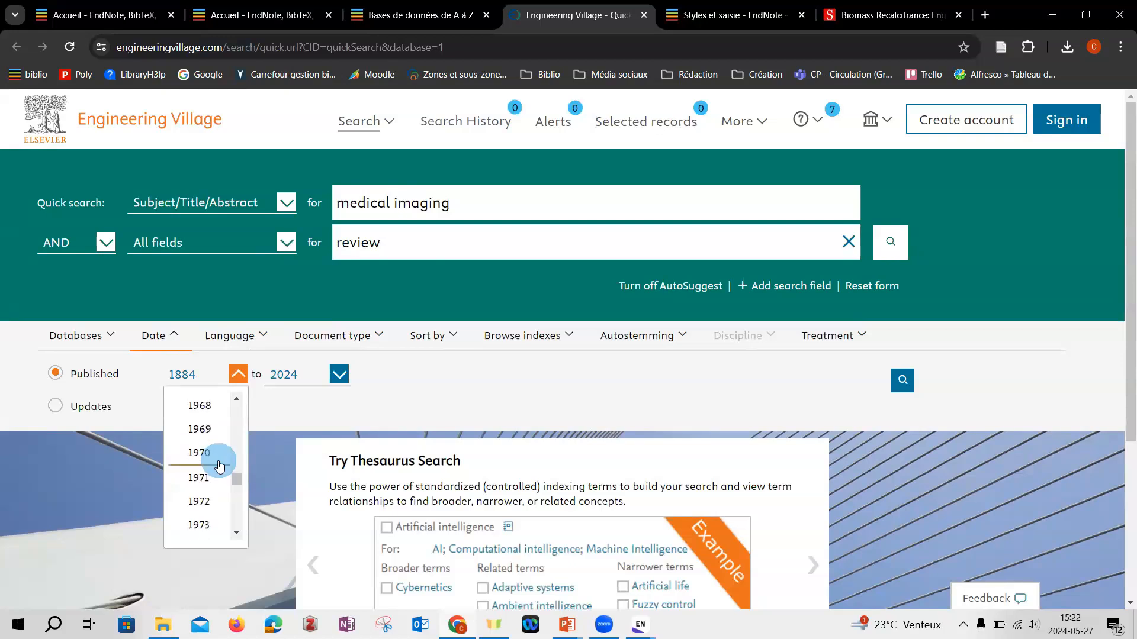
pyautogui.scroll(-6, 219, 465)
pyautogui.scroll(3, 214, 462)
pyautogui.scroll(-2, 212, 459)
pyautogui.click(208, 482)
pyautogui.click(471, 383)
pyautogui.click(891, 244)
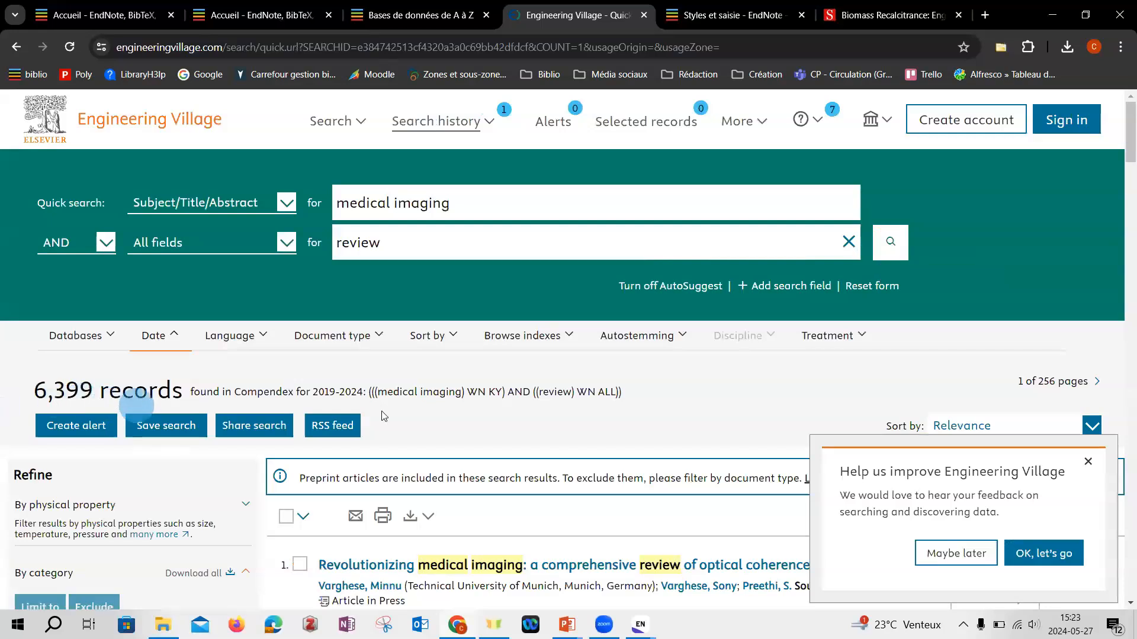
pyautogui.click(1092, 462)
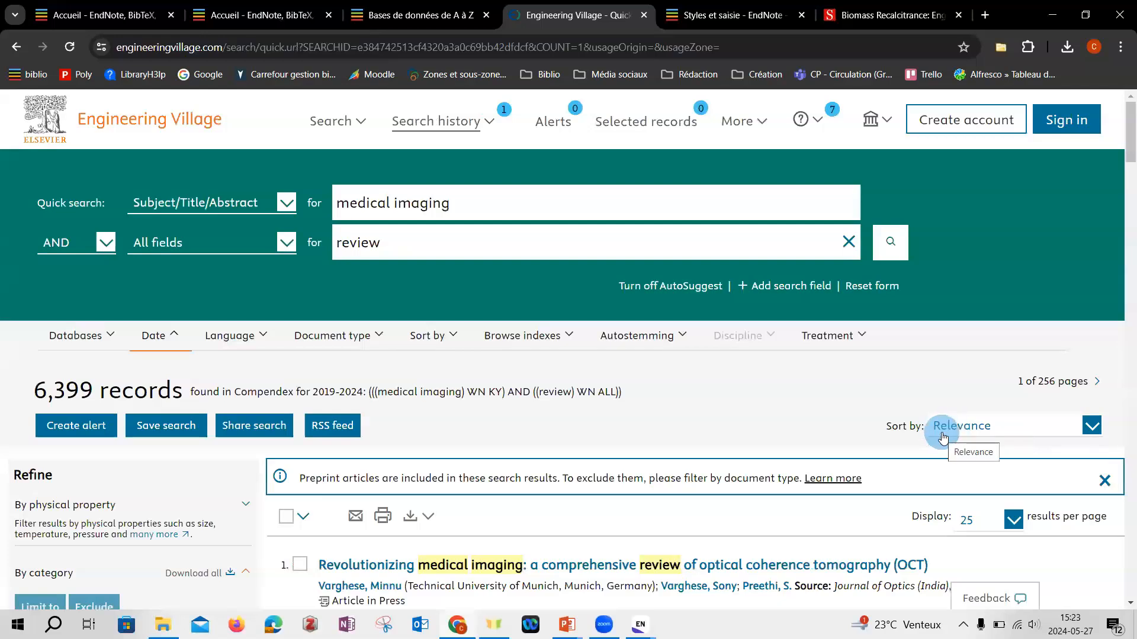
# - Select records 1, 2, 3, 5, 7, 8, 9 and 10 in the Compendex results
pyautogui.scroll(-6, 942, 437)
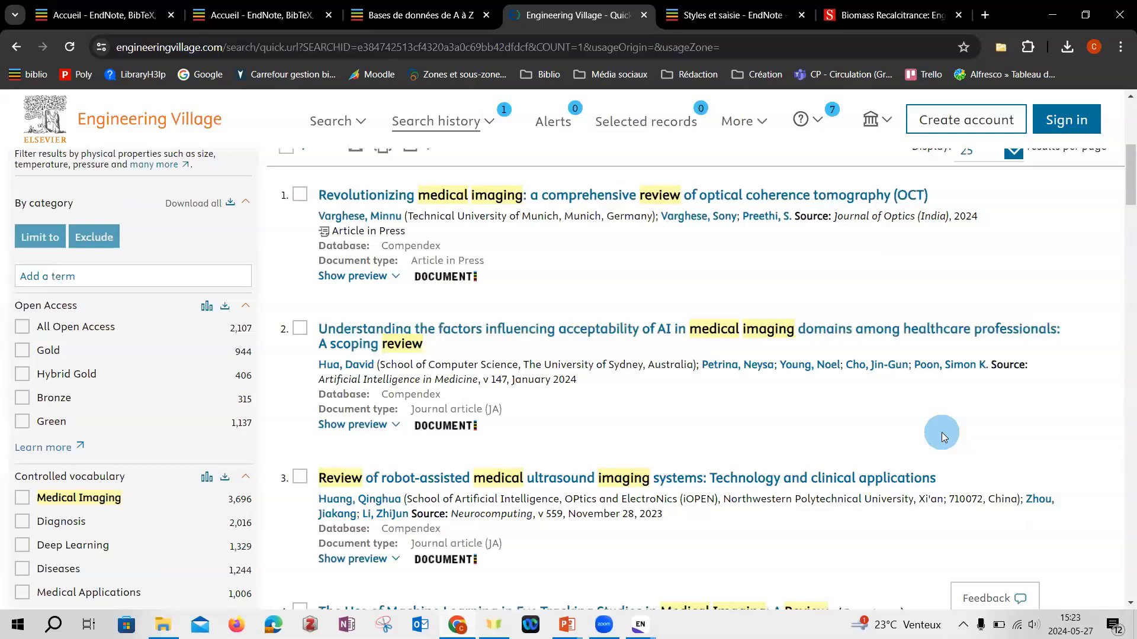
pyautogui.click(300, 194)
pyautogui.click(300, 328)
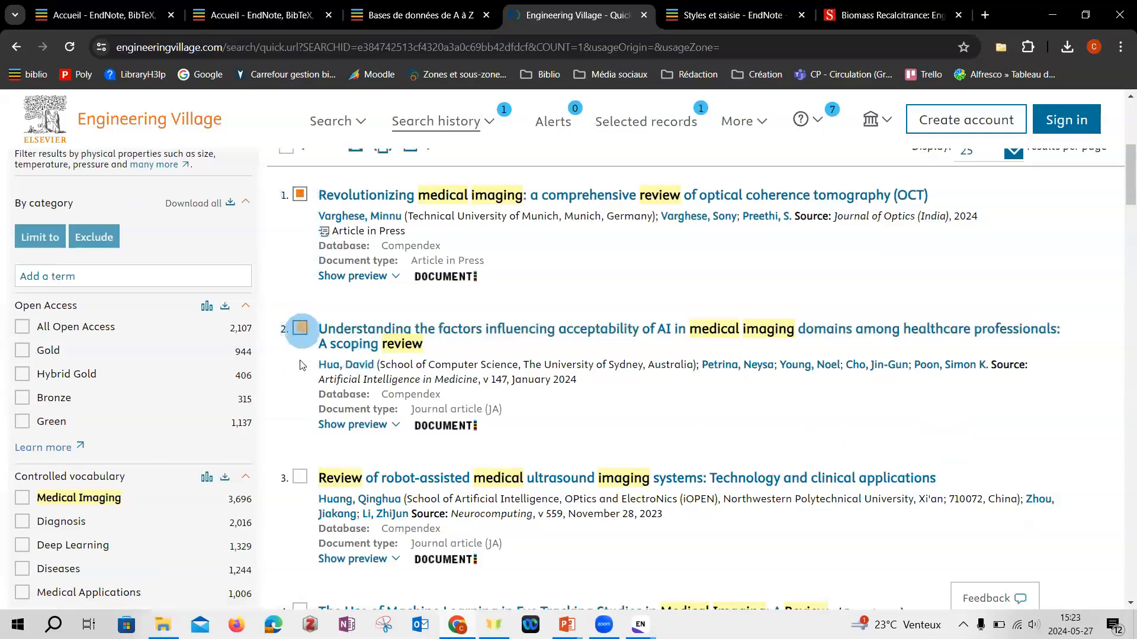
pyautogui.click(298, 480)
pyautogui.scroll(-8, 298, 521)
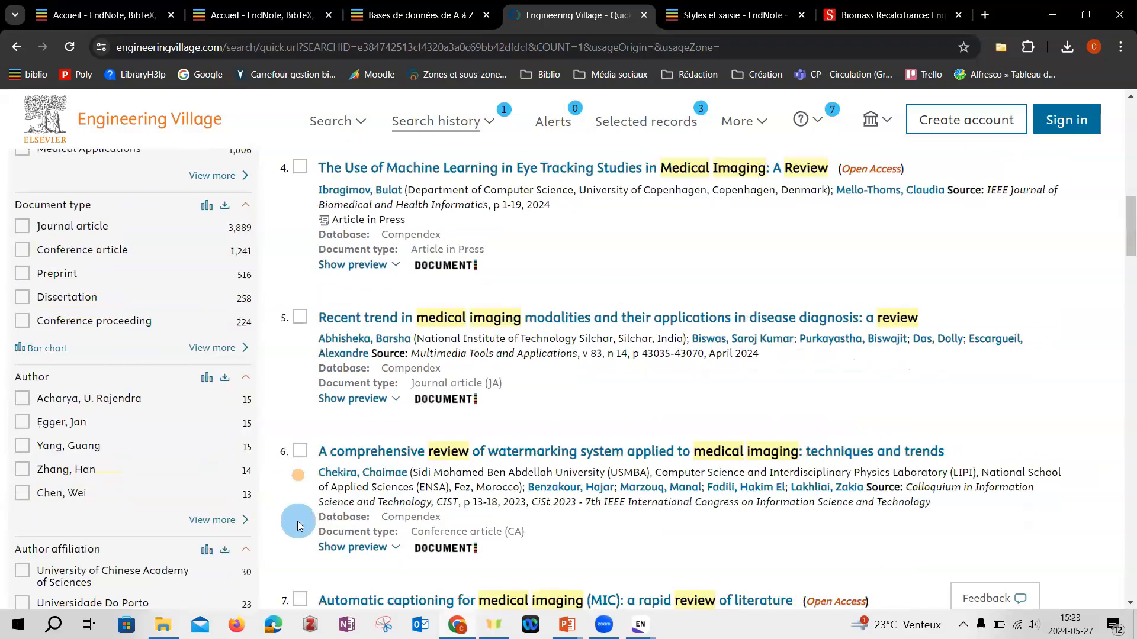
pyautogui.click(300, 526)
pyautogui.scroll(-4, 298, 533)
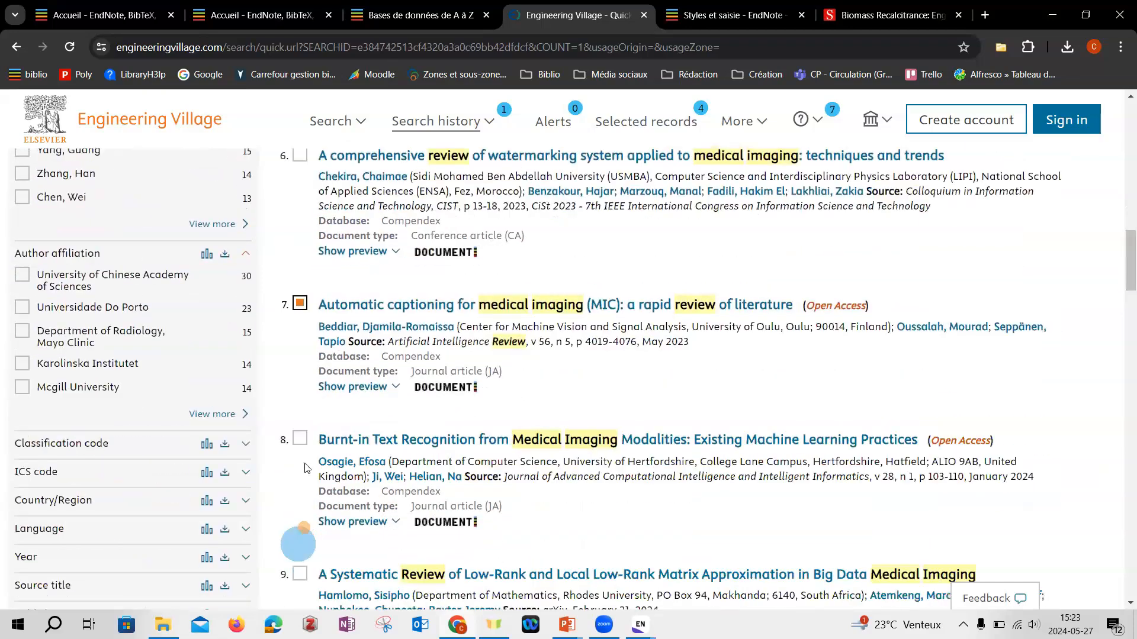
pyautogui.click(300, 442)
pyautogui.scroll(-4, 302, 468)
pyautogui.click(300, 353)
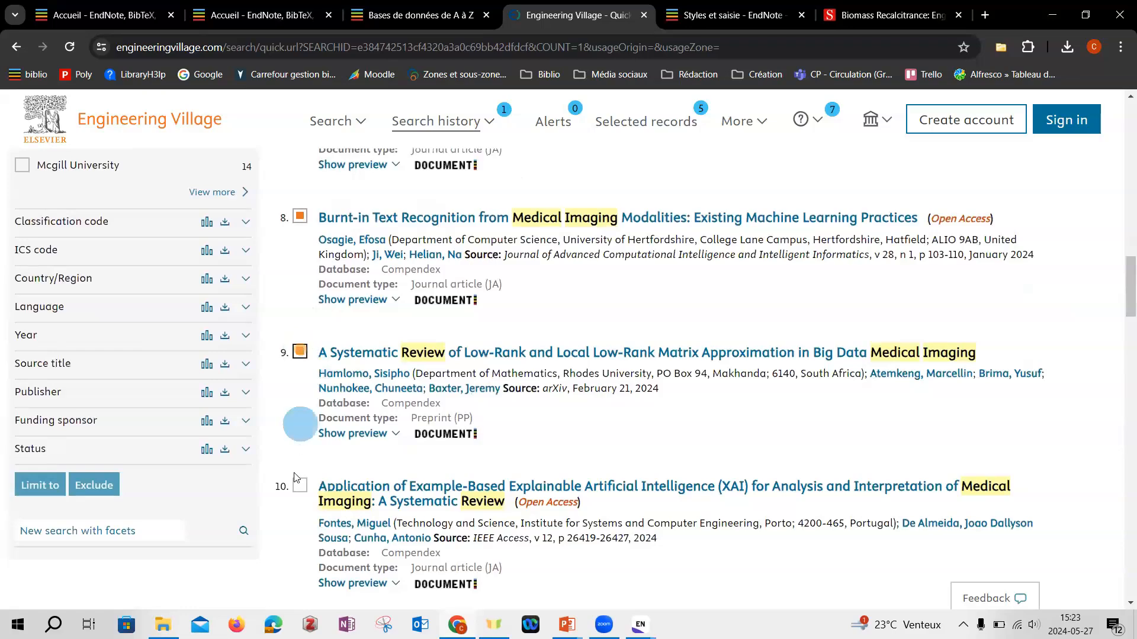
pyautogui.click(300, 486)
pyautogui.scroll(8, 339, 446)
pyautogui.click(300, 317)
pyautogui.scroll(12, 470, 359)
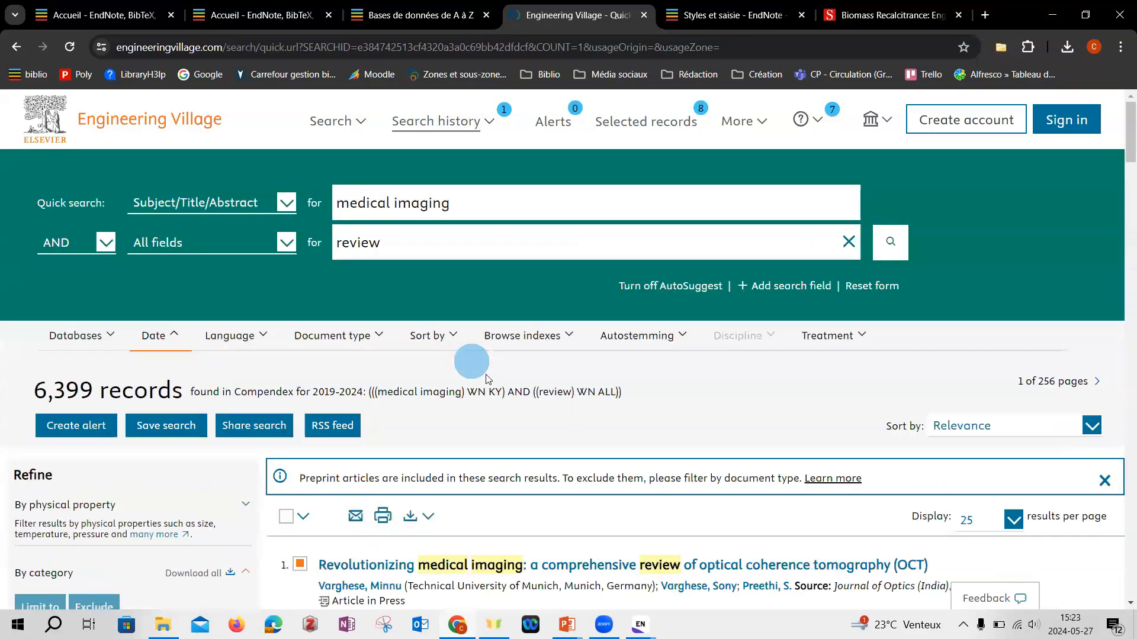
# - Download the selected records to My PC in EndNote (RIS) format with the file name Engineering_Village_capsule_2
pyautogui.scroll(-3, 617, 422)
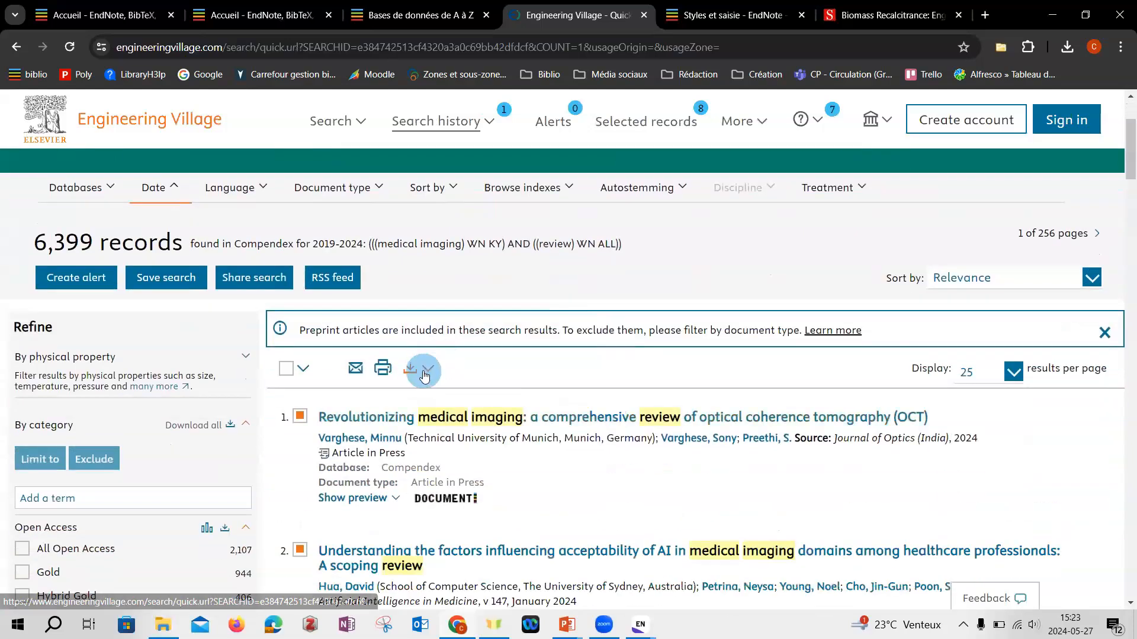
pyautogui.click(425, 373)
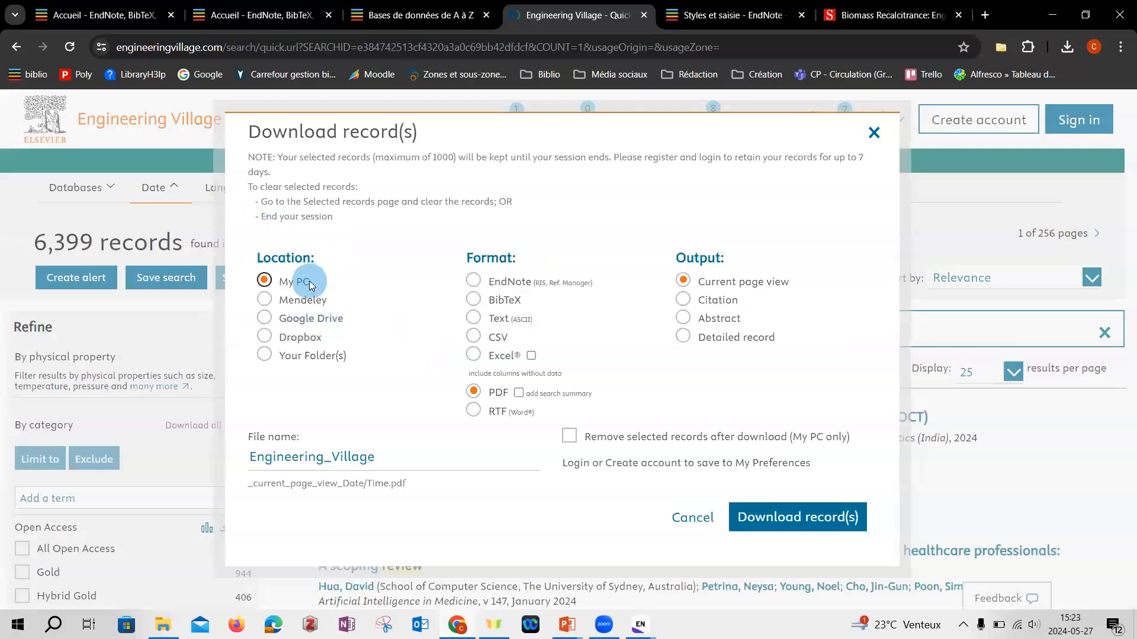
pyautogui.click(474, 283)
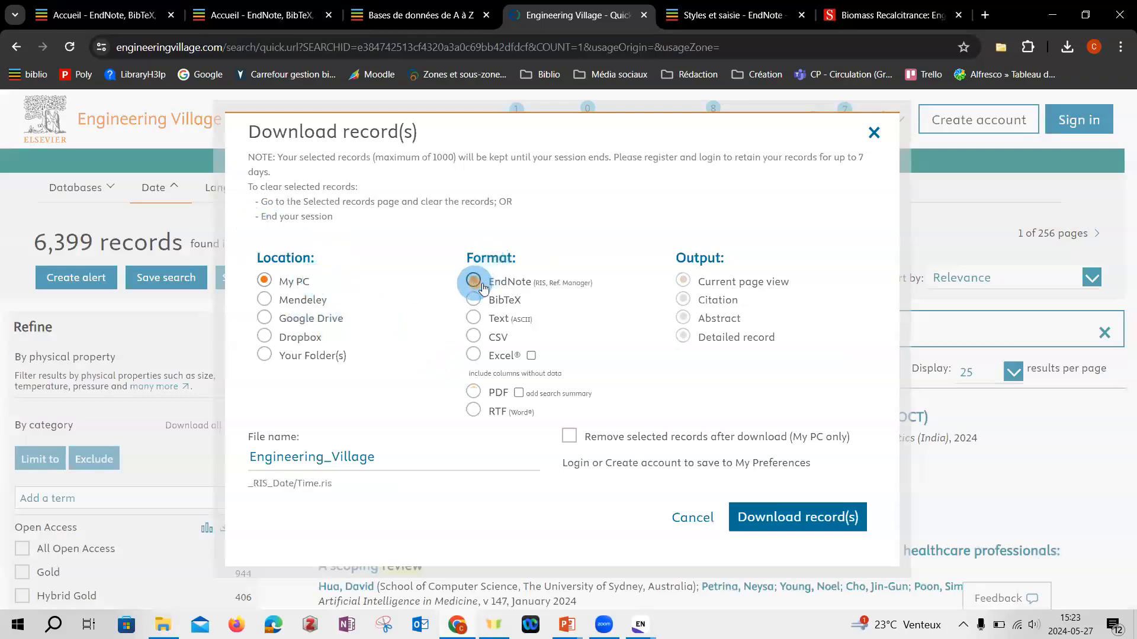
pyautogui.click(404, 457)
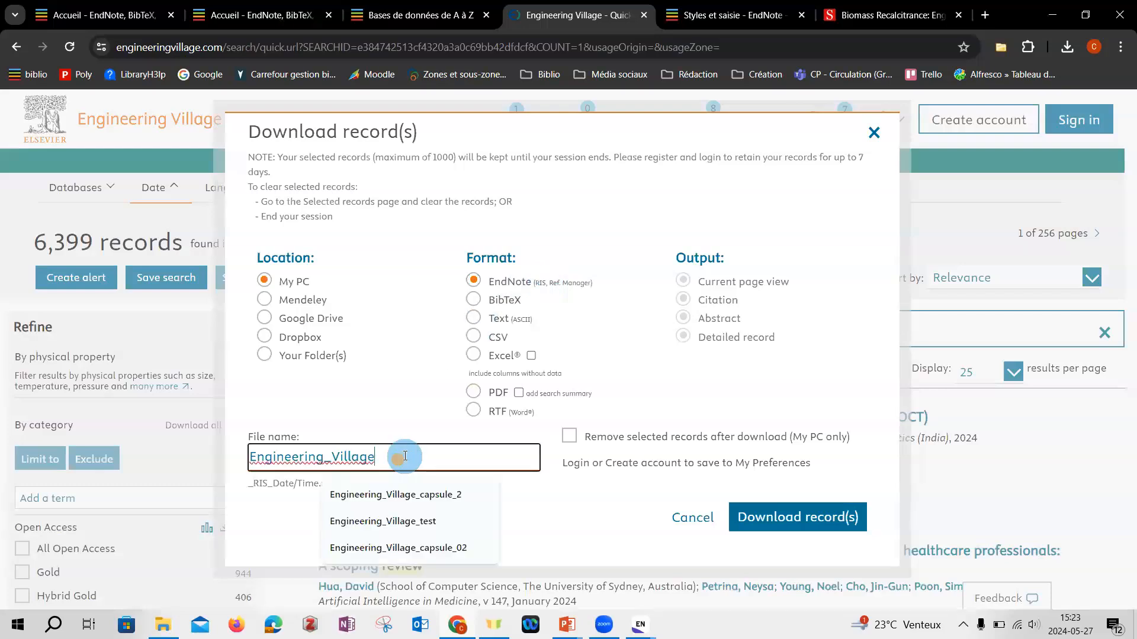
pyautogui.write('_capsule_2')
pyautogui.click(454, 492)
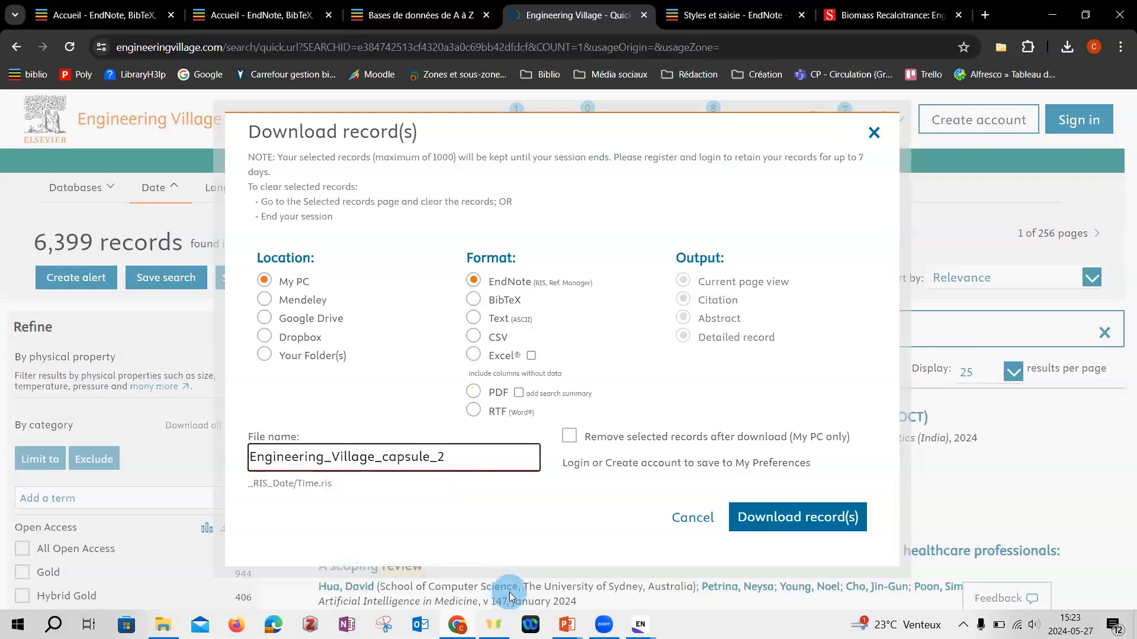
pyautogui.click(823, 523)
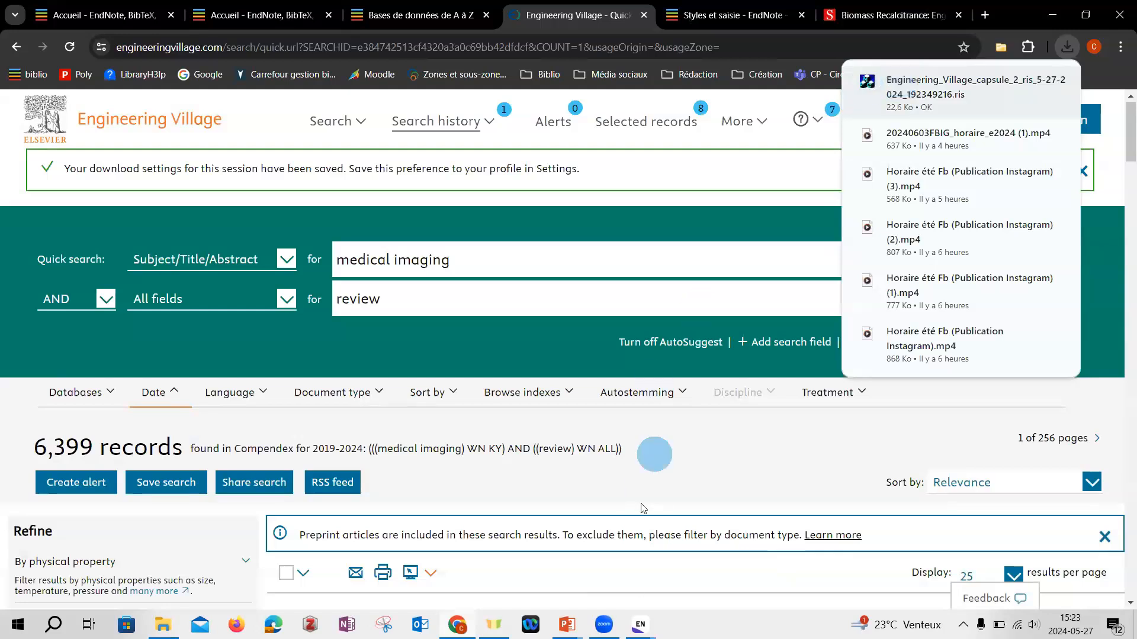
# - Switch to the Capsule-2-20240527 library in EndNote and display all its references
pyautogui.moveTo(640, 623)
pyautogui.click(714, 586)
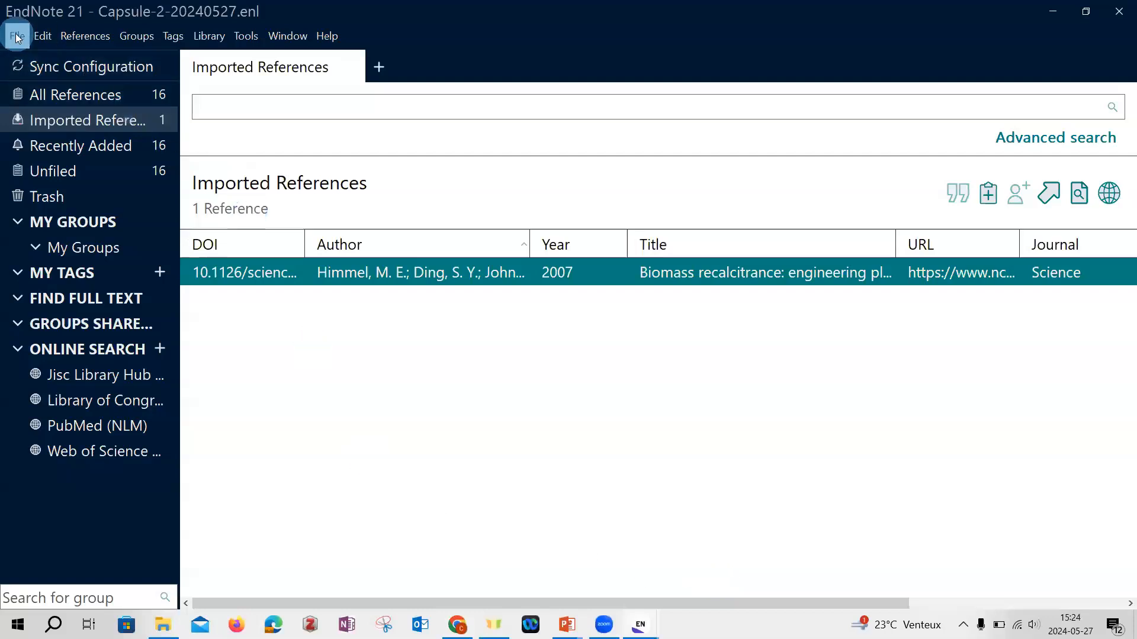
pyautogui.click(51, 94)
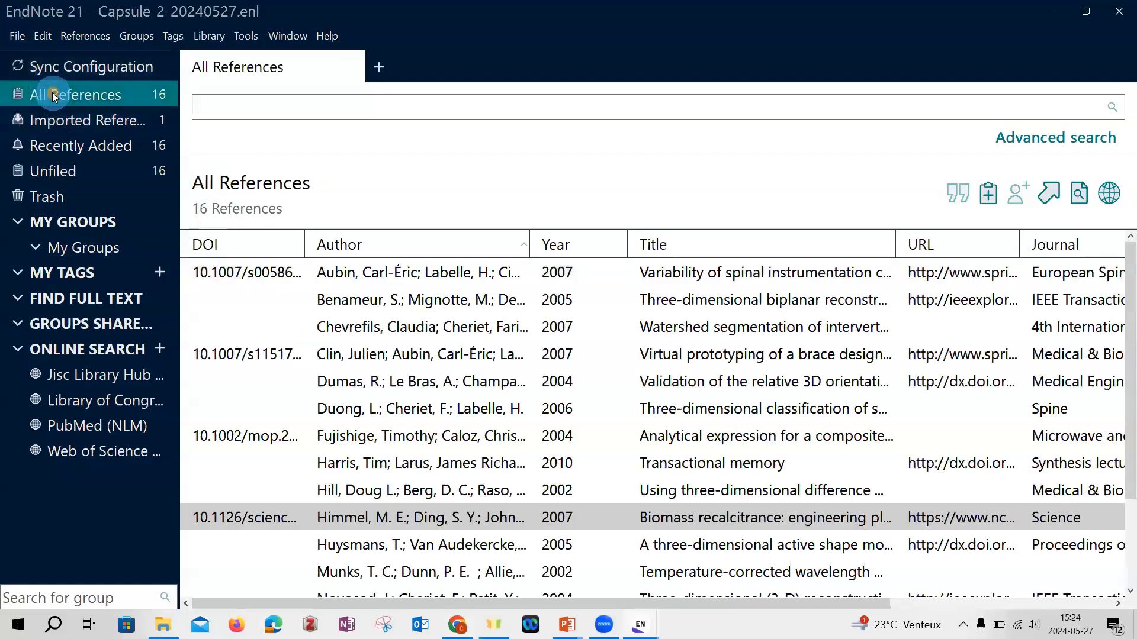
# - Start a file import and choose the downloaded Engineering_Village_capsule_2 RIS file from the Downloads folder
pyautogui.click(17, 36)
pyautogui.click(43, 36)
pyautogui.click(17, 37)
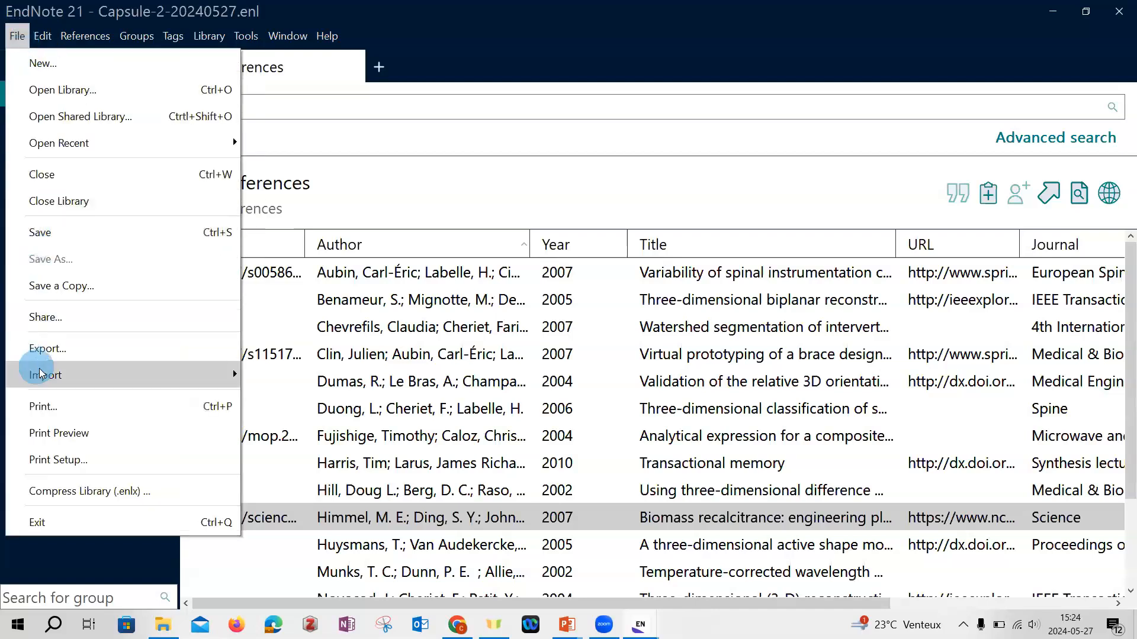
pyautogui.moveTo(45, 379)
pyautogui.click(285, 377)
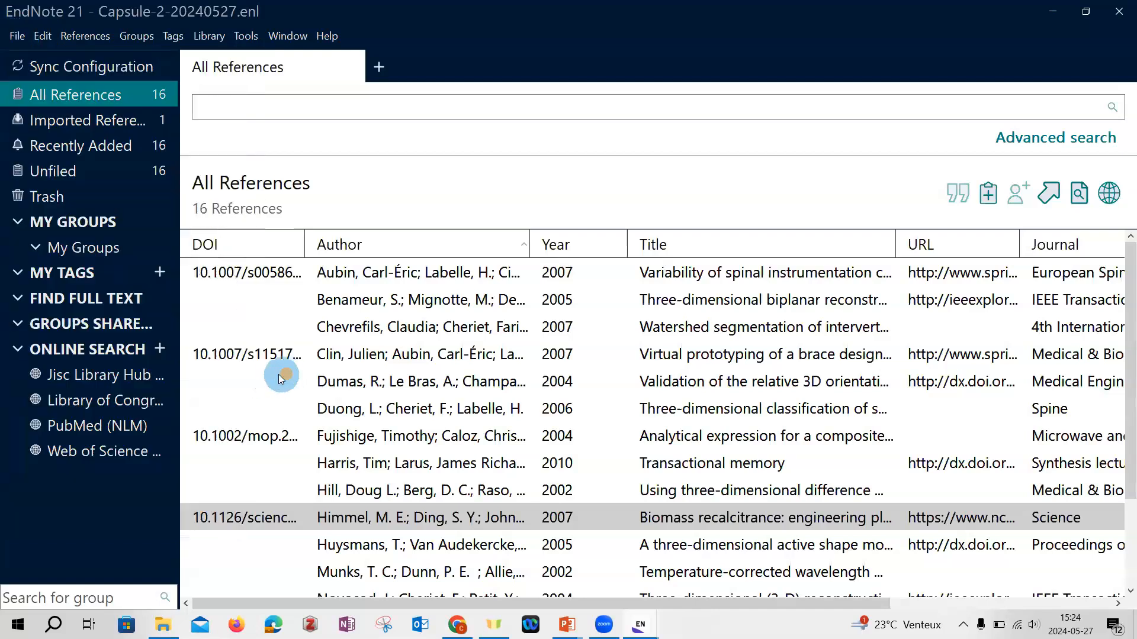
pyautogui.click(681, 264)
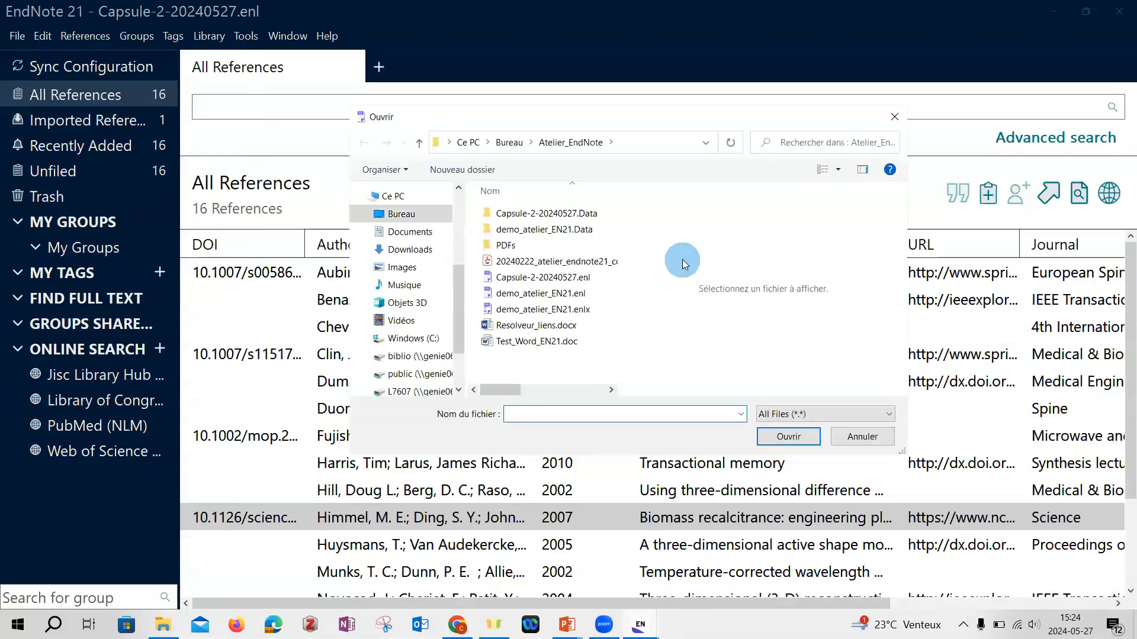
pyautogui.click(407, 249)
pyautogui.click(476, 234)
pyautogui.click(781, 437)
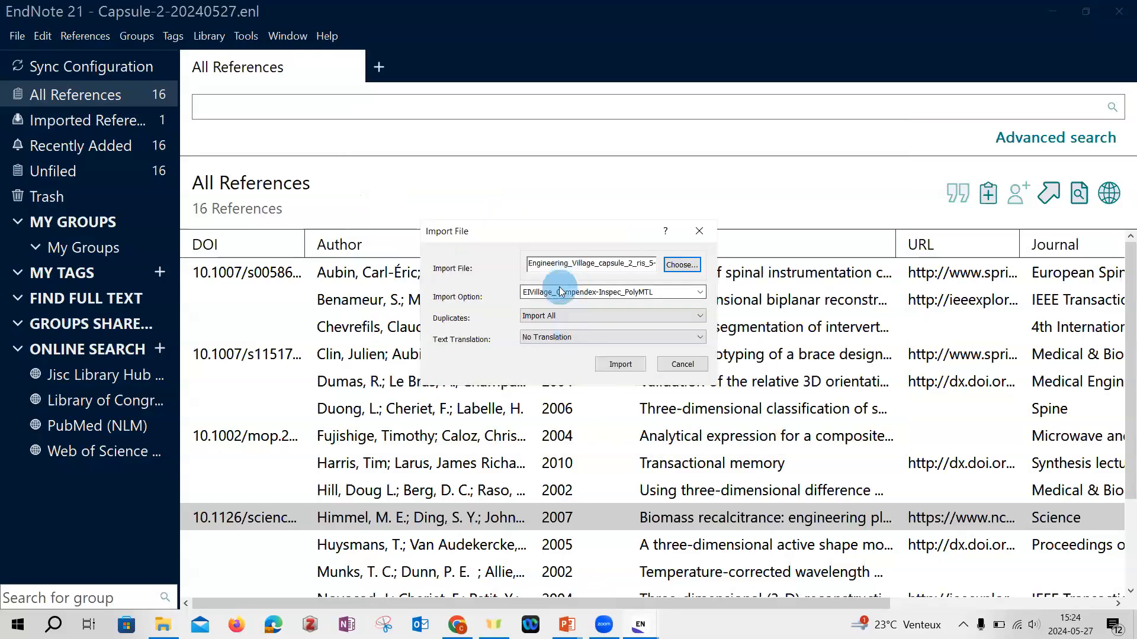
# - Choose the EIVillage_Compendex-Inspec_PolyMTL import filter, import the file and select the imported arXiv reference
pyautogui.click(699, 294)
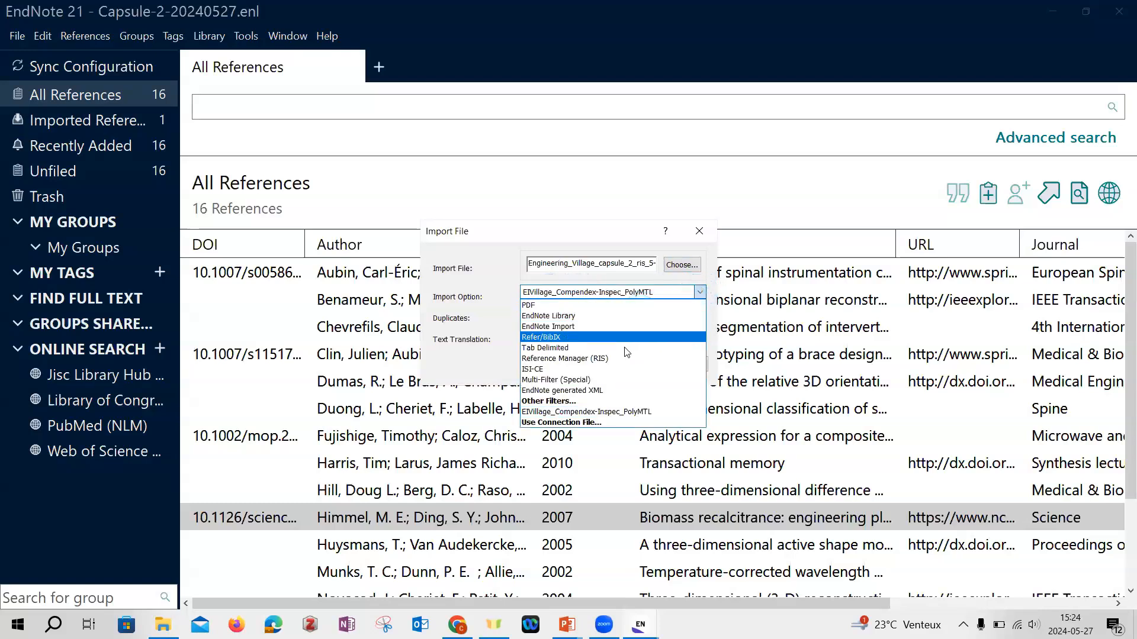
pyautogui.click(618, 401)
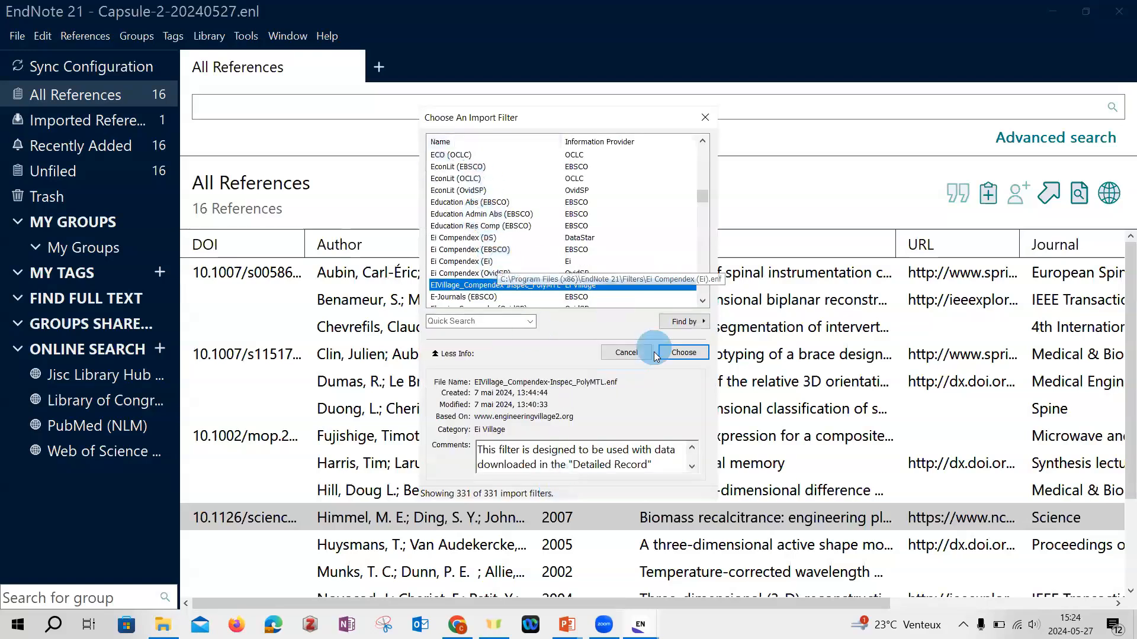
pyautogui.click(679, 353)
pyautogui.click(624, 364)
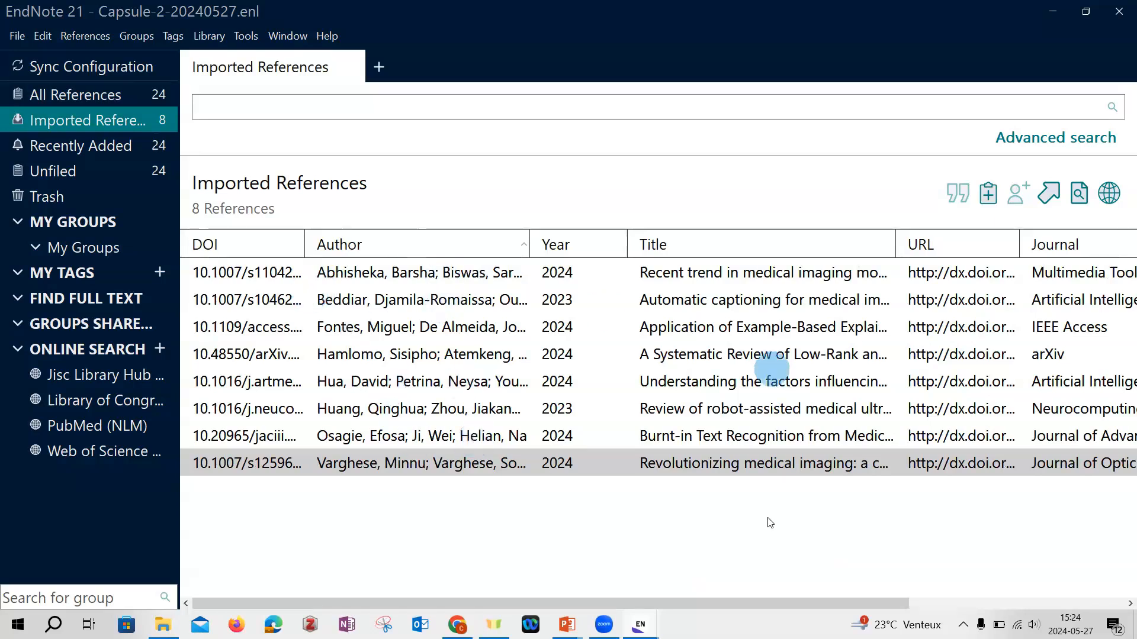
pyautogui.click(810, 362)
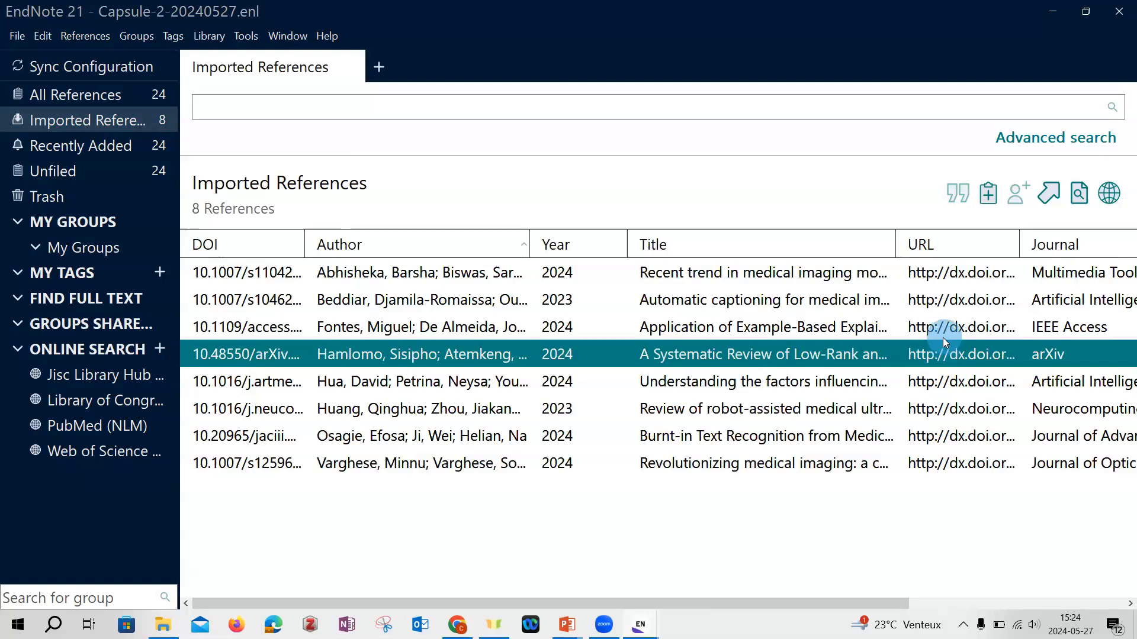
# - Review the imported arXiv reference's fields, close it, and switch to the slideshow's indirect versus direct import slide
pyautogui.click(837, 354)
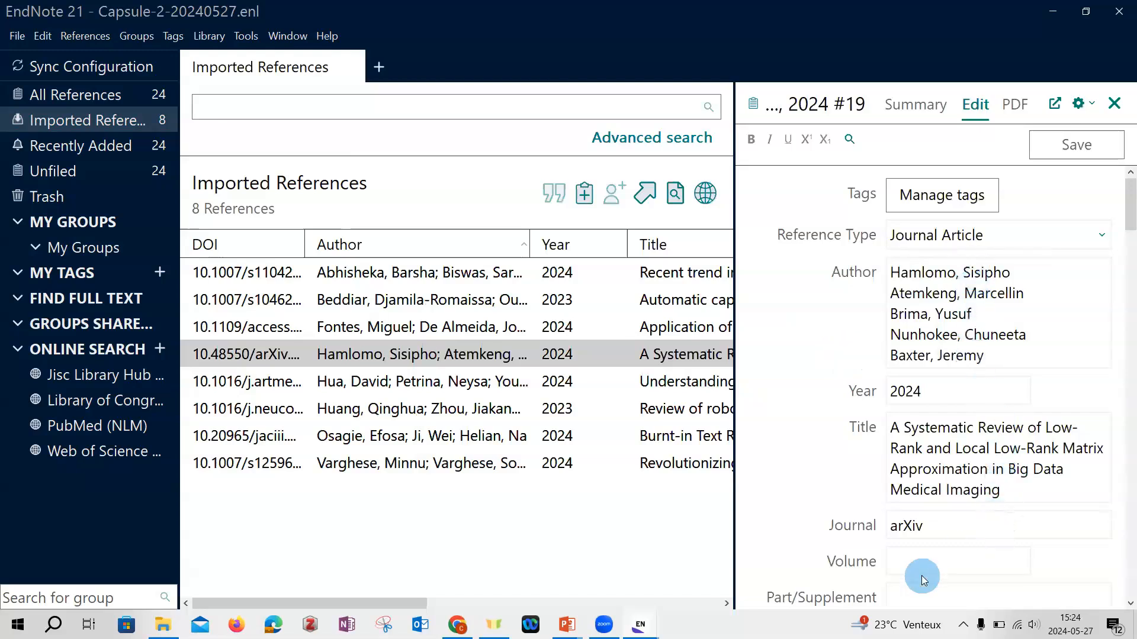
pyautogui.click(1114, 103)
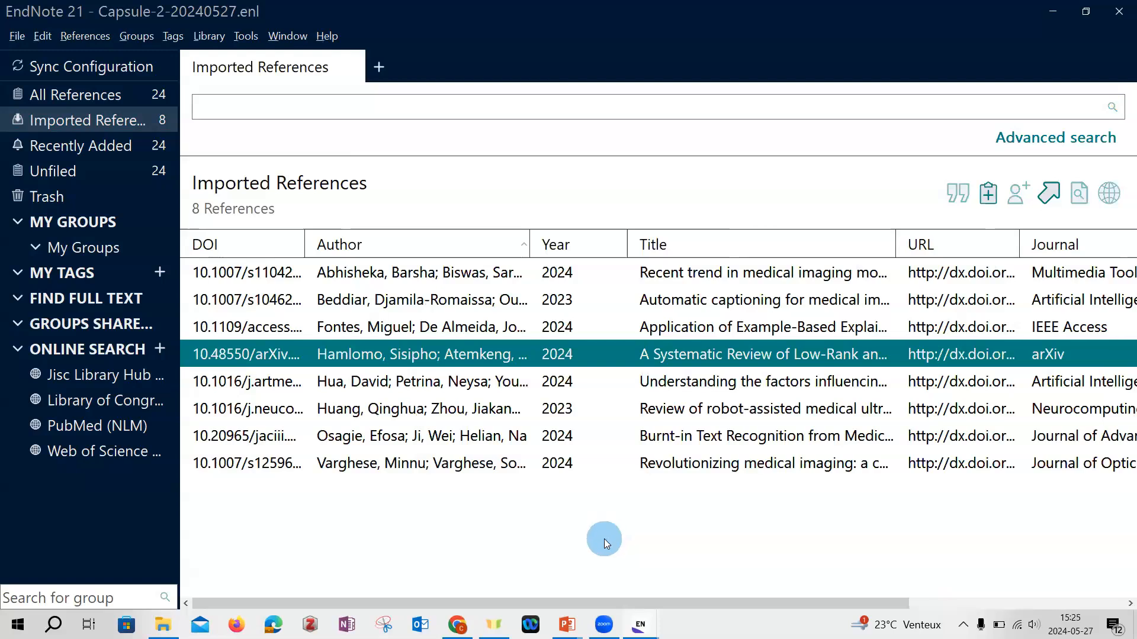
pyautogui.hotkey('alt', 'Tab')
pyautogui.hotkey('alt', 'Tab')
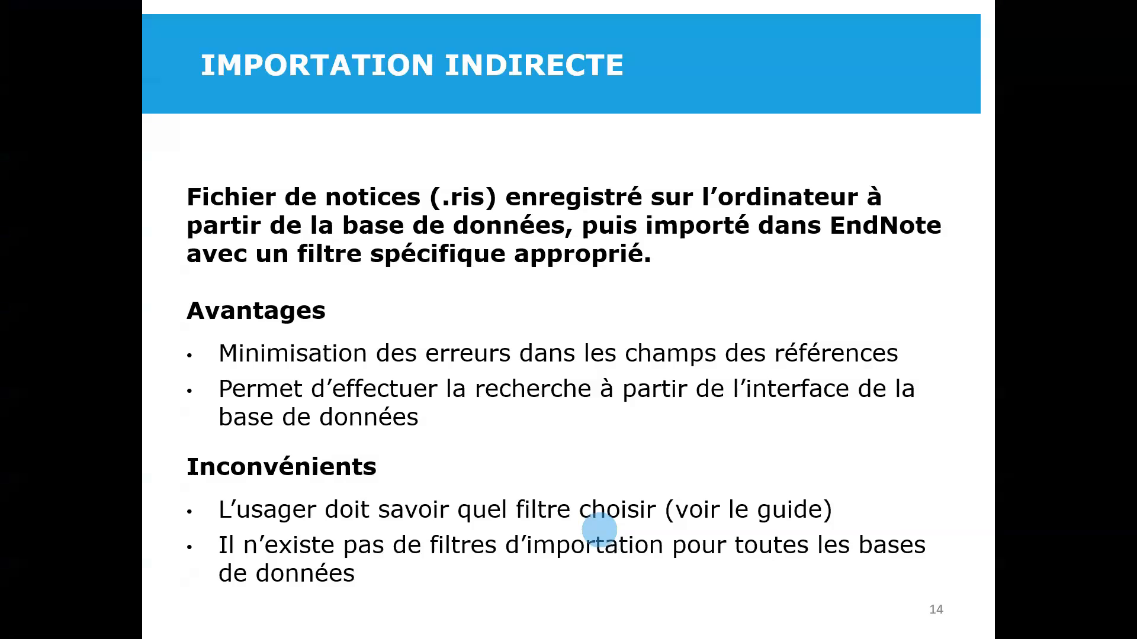
pyautogui.click(599, 530)
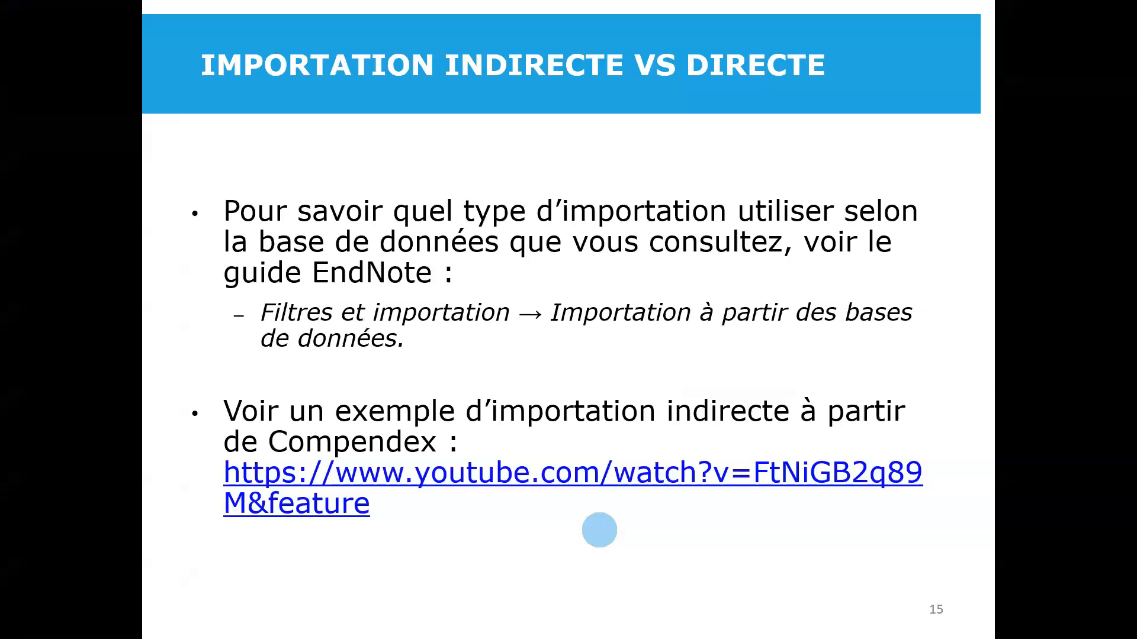
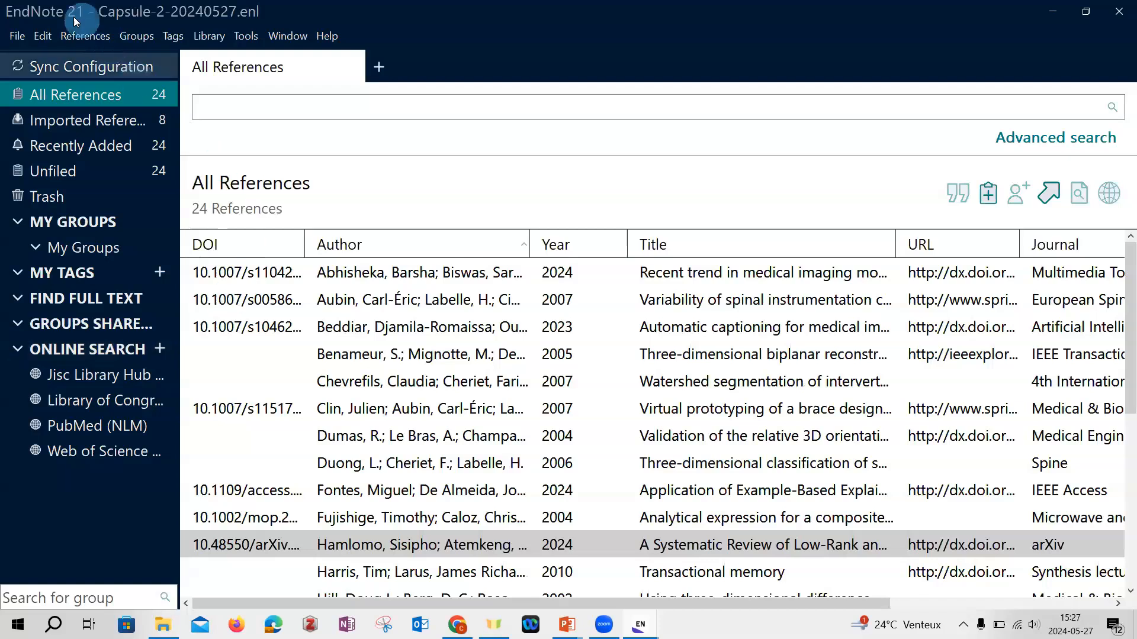
# - Import the PDFs folder from Atelier_EndNote into the library, using the PDF import option and importing all duplicates
pyautogui.click(17, 36)
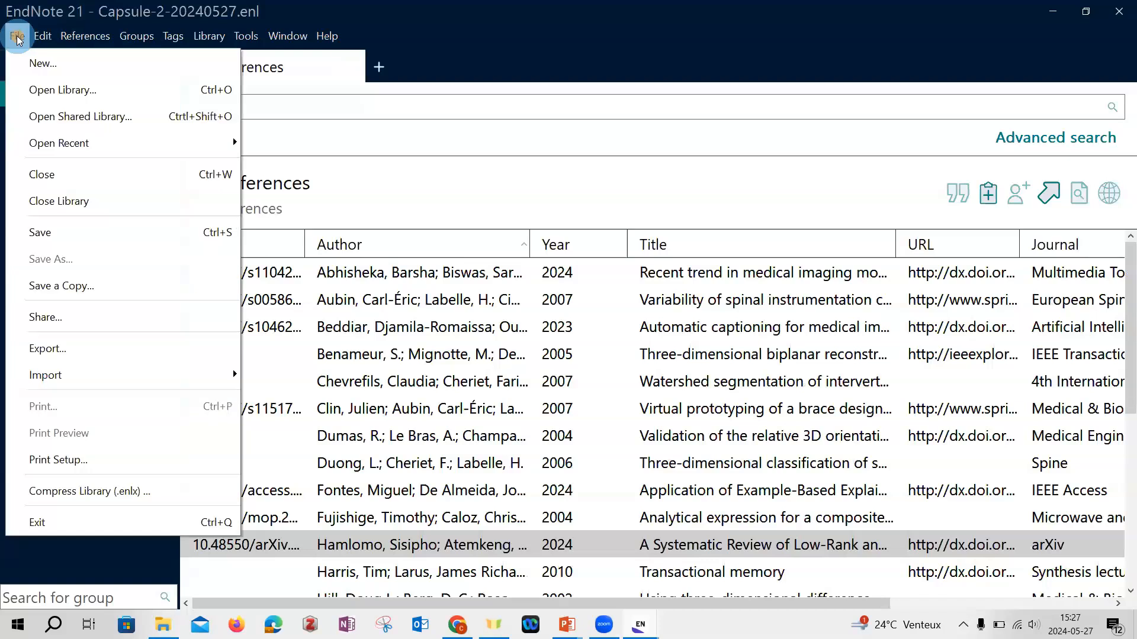
pyautogui.moveTo(71, 384)
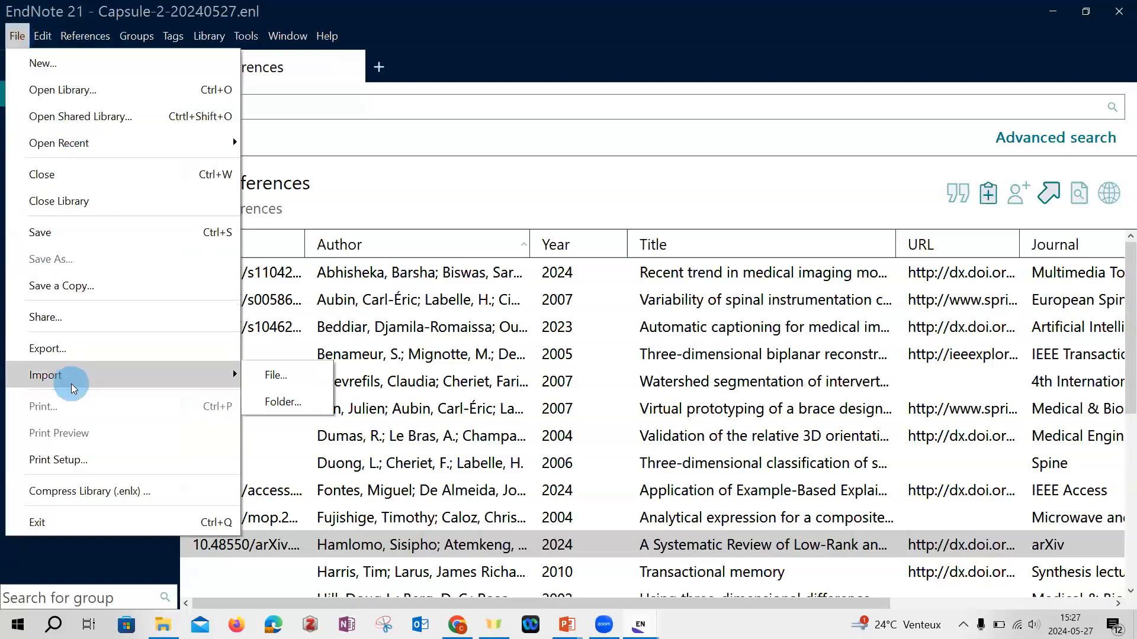
pyautogui.click(277, 402)
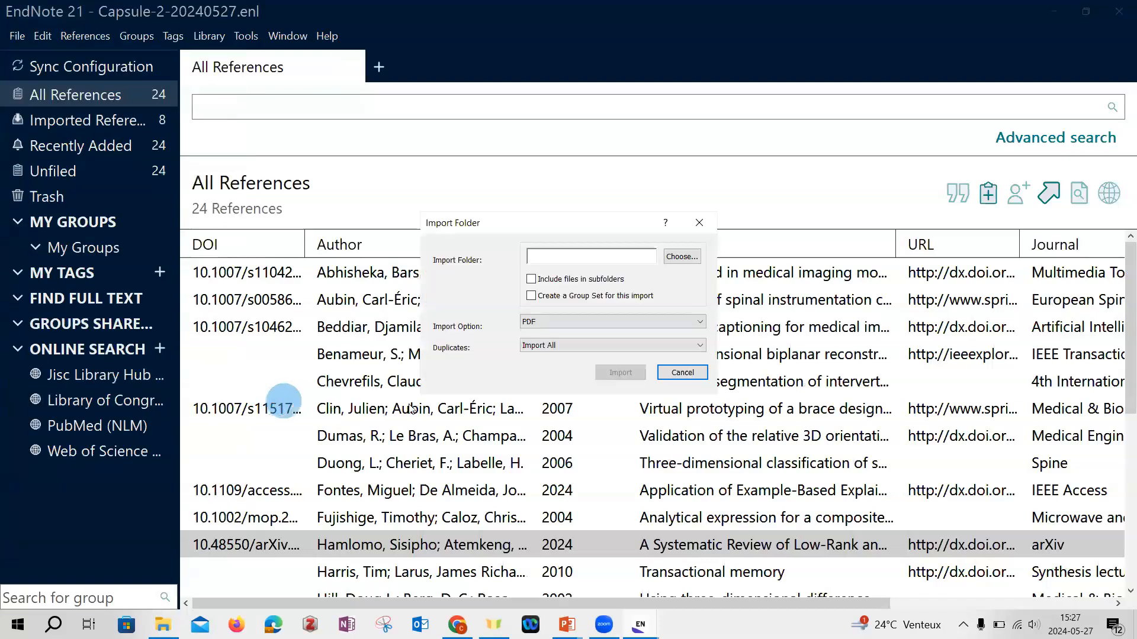
pyautogui.click(681, 256)
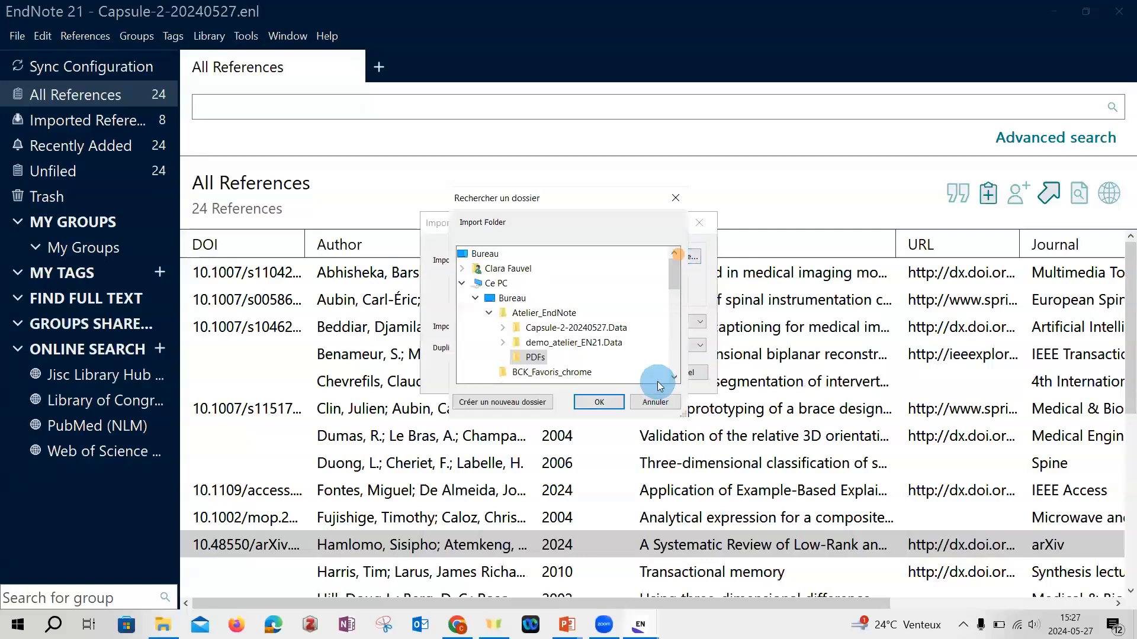
pyautogui.click(512, 301)
pyautogui.click(542, 313)
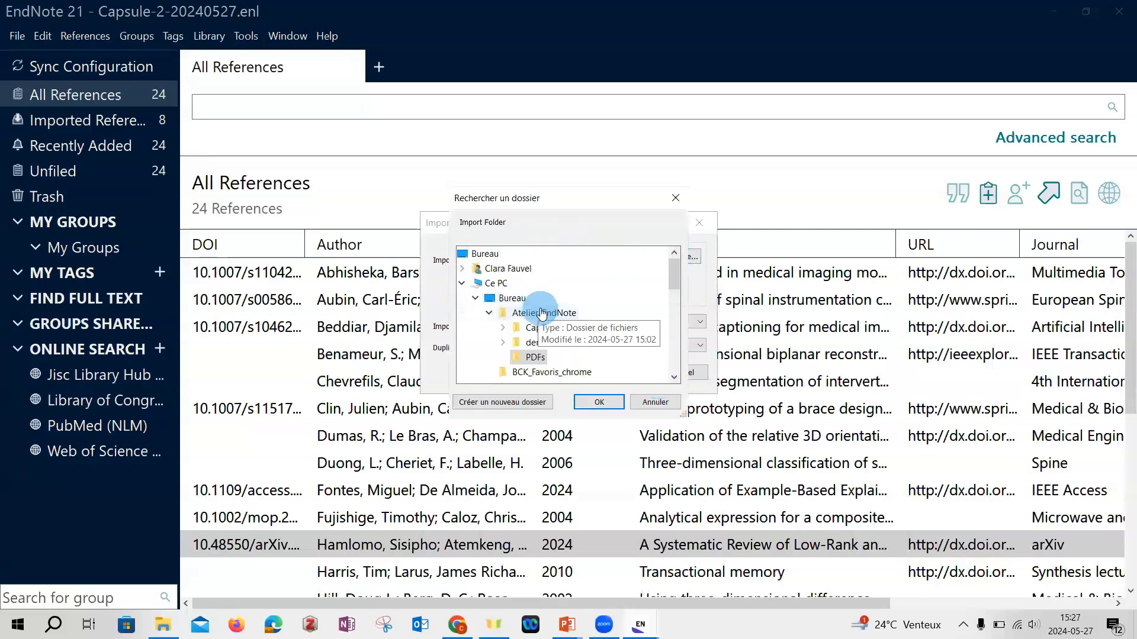
pyautogui.click(532, 360)
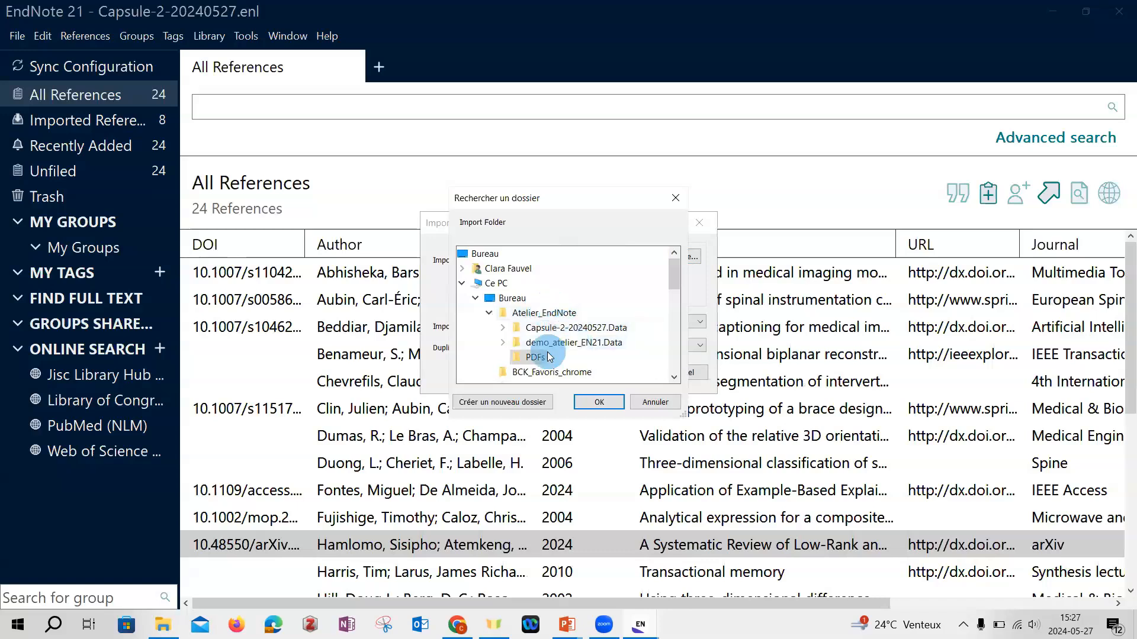
pyautogui.click(595, 402)
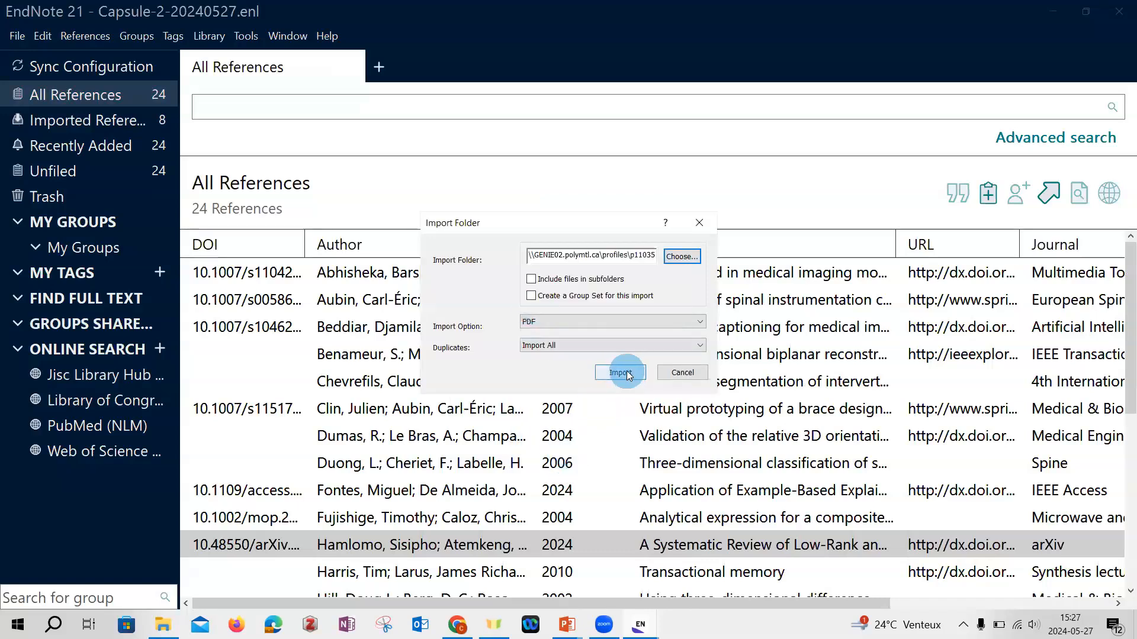
pyautogui.click(621, 372)
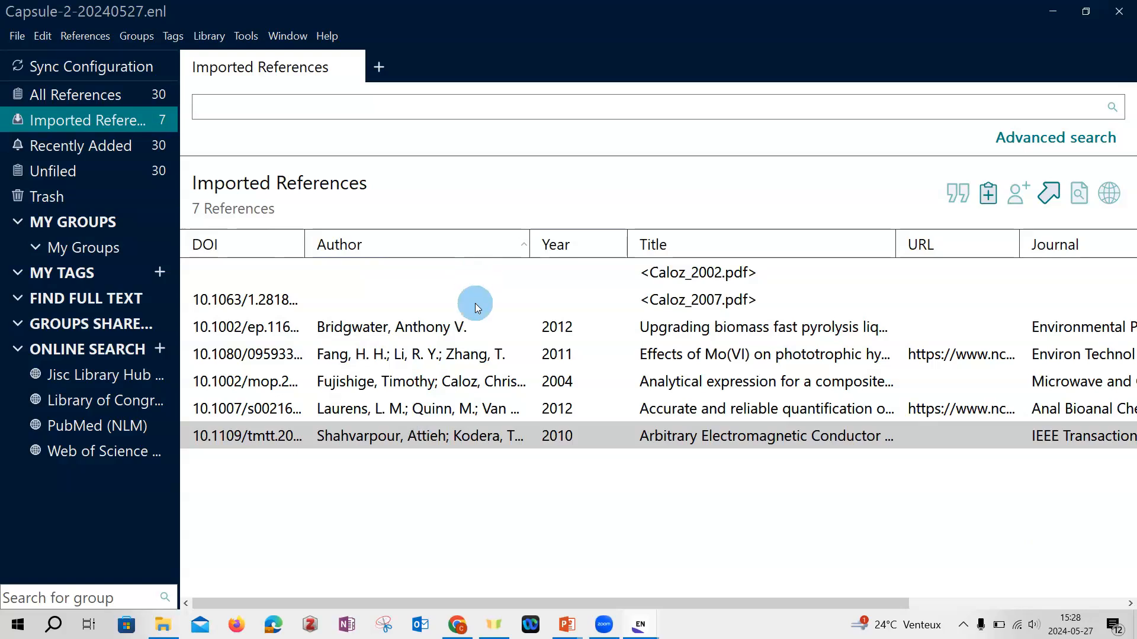
# - Open the imported Caloz_2002.pdf reference, check which fields are filled in, and display its attached PDF
pyautogui.click(717, 273)
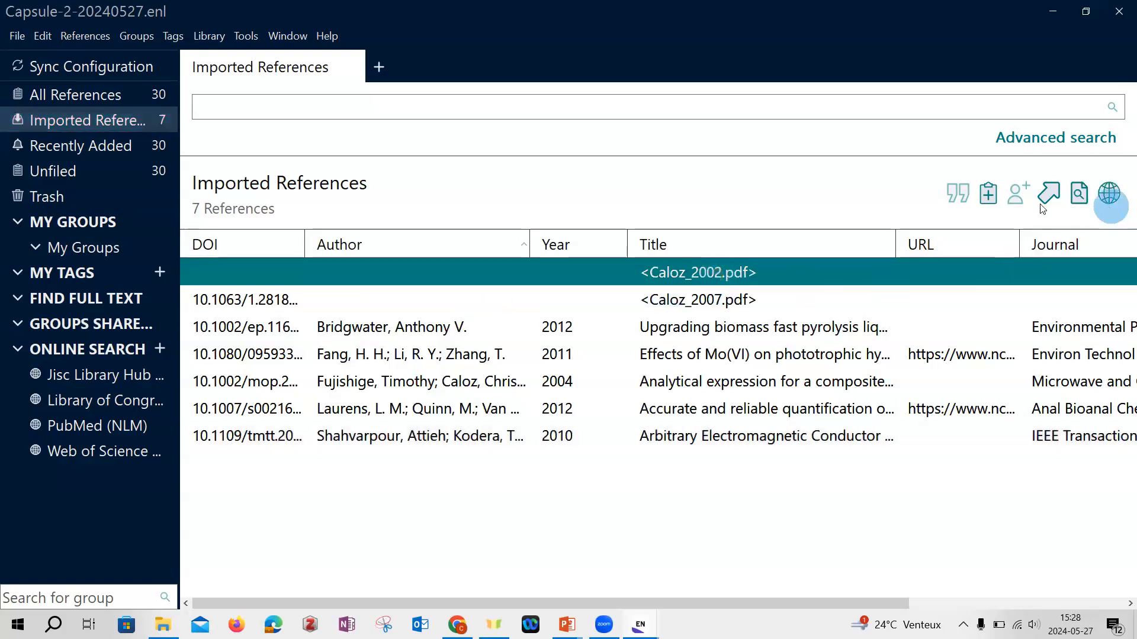
pyautogui.doubleClick(707, 274)
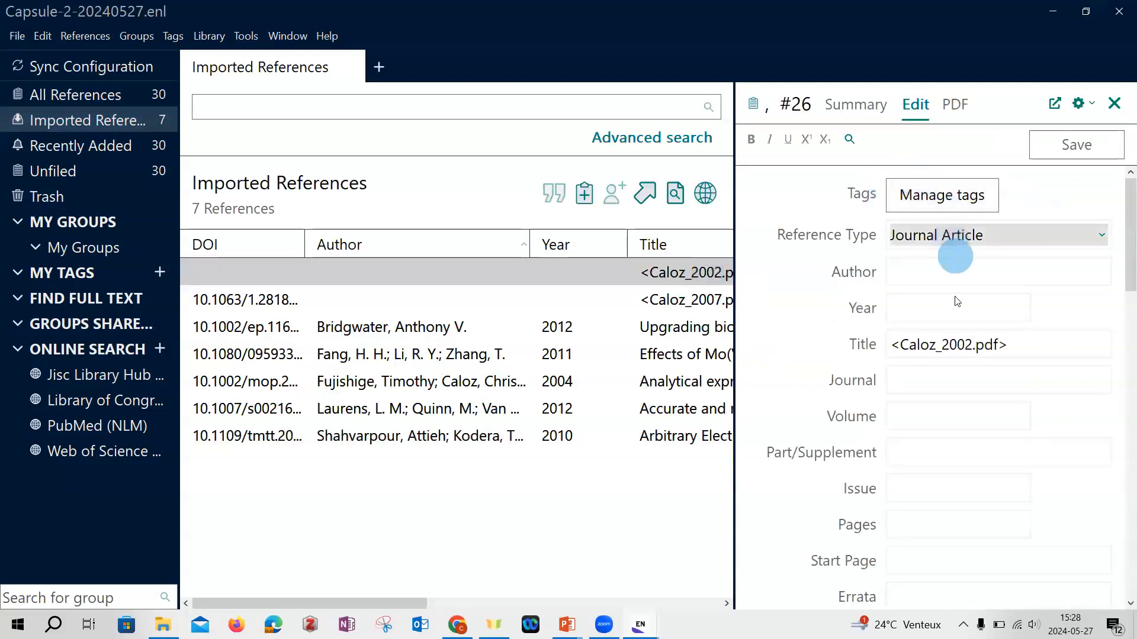
pyautogui.scroll(-4, 981, 451)
pyautogui.scroll(5, 983, 451)
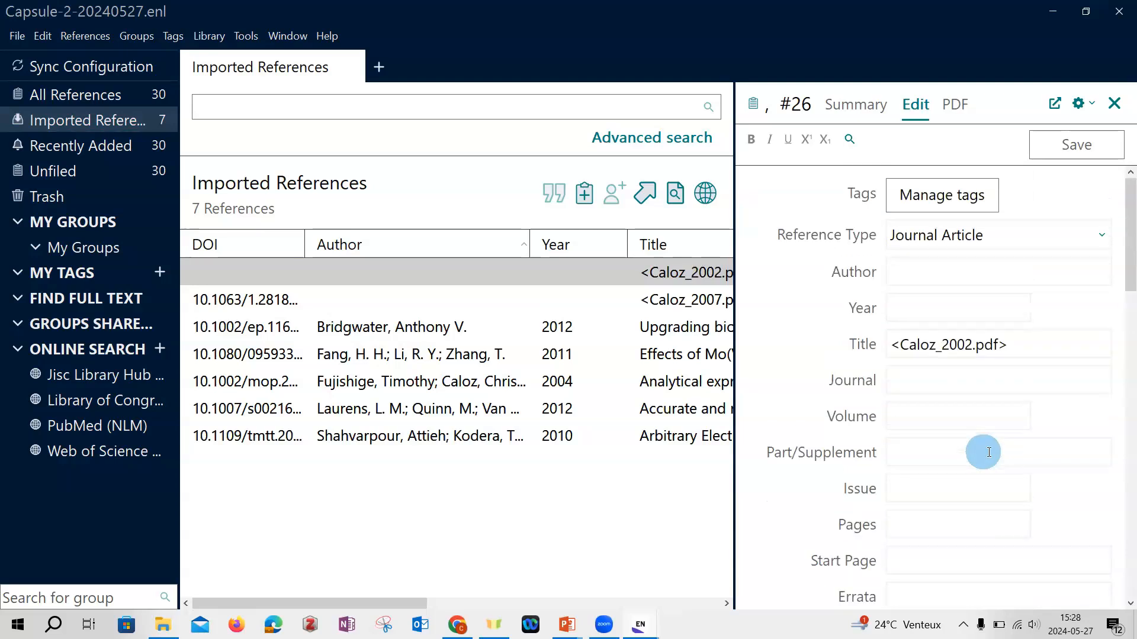
pyautogui.click(956, 105)
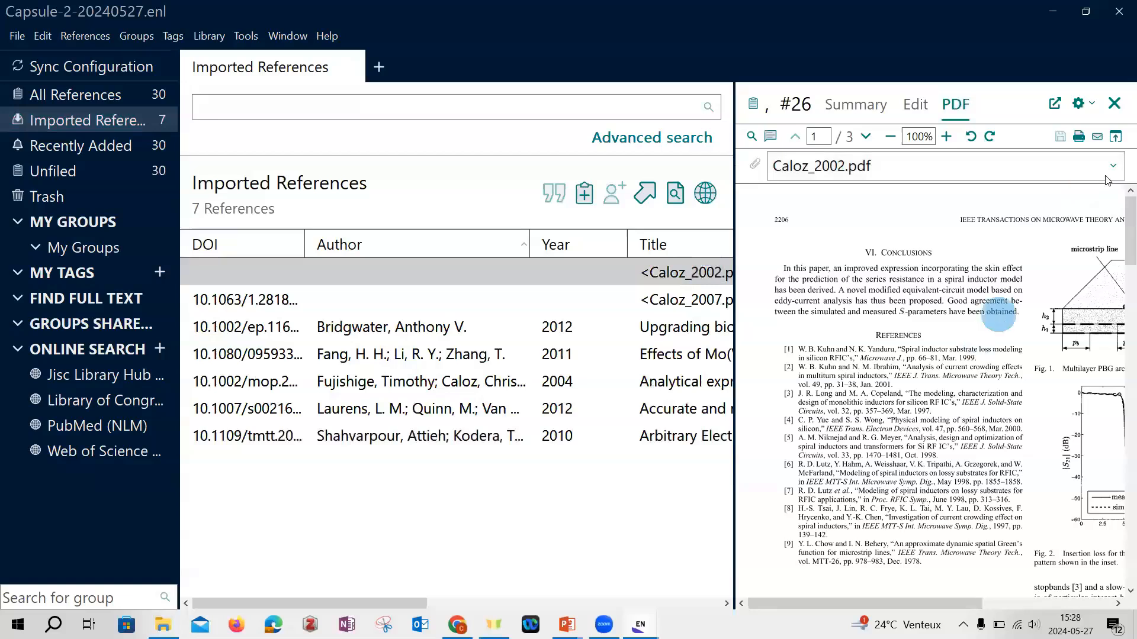
# - Open the attached Caloz_2002.pdf in Adobe Acrobat Reader, hide the tools pane, and copy the article's DOI from its first page
pyautogui.click(1118, 137)
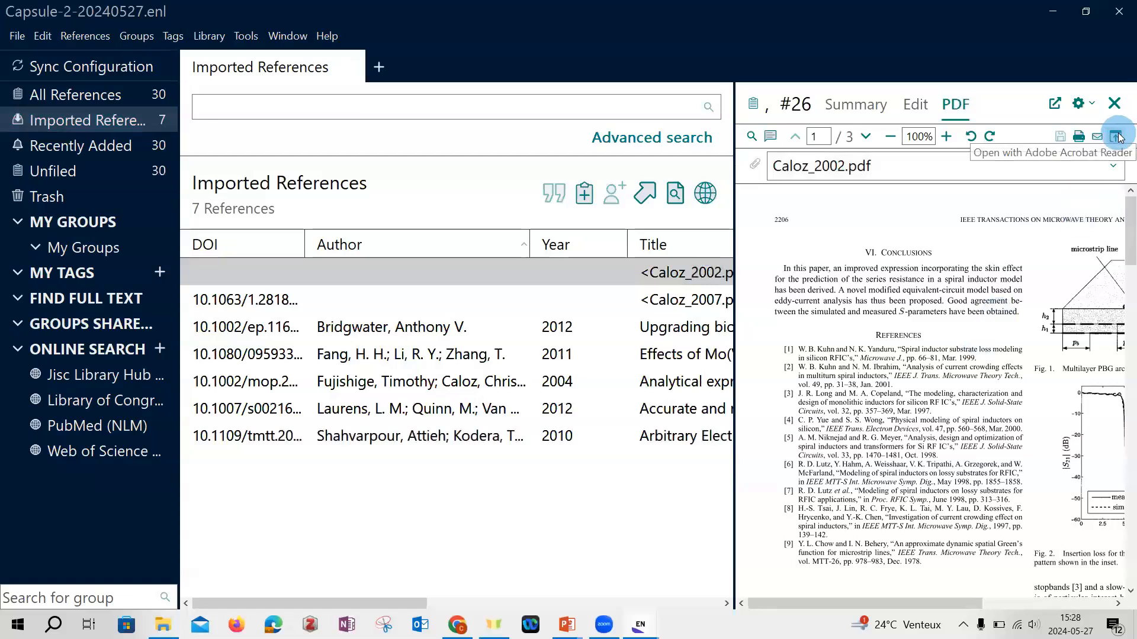
pyautogui.click(1044, 369)
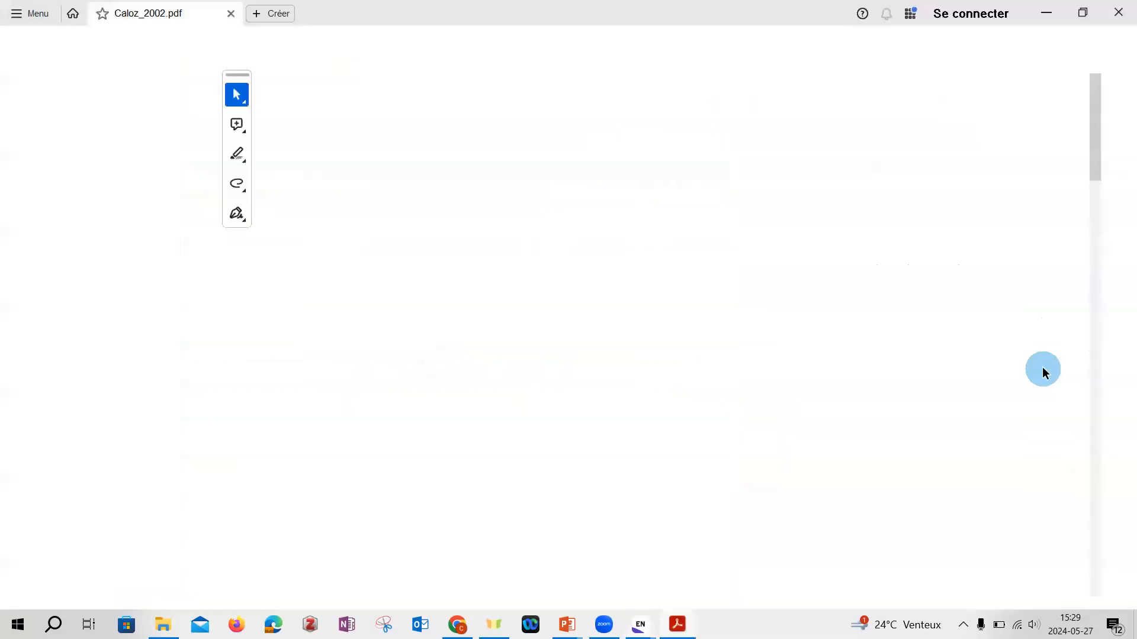
pyautogui.click(241, 101)
pyautogui.click(192, 81)
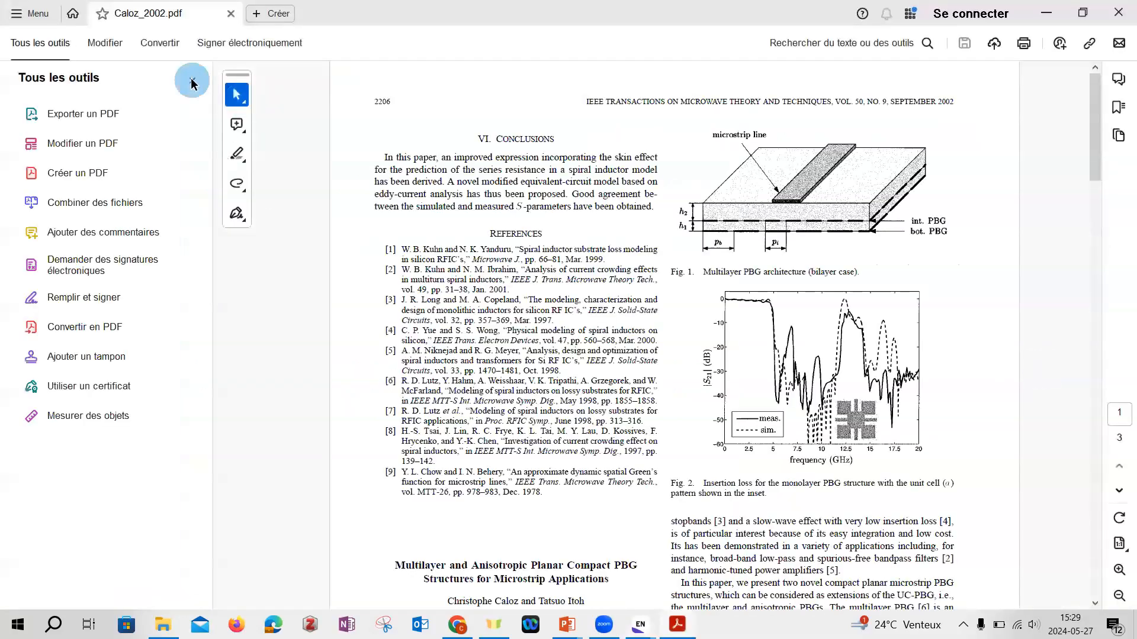
pyautogui.click(621, 457)
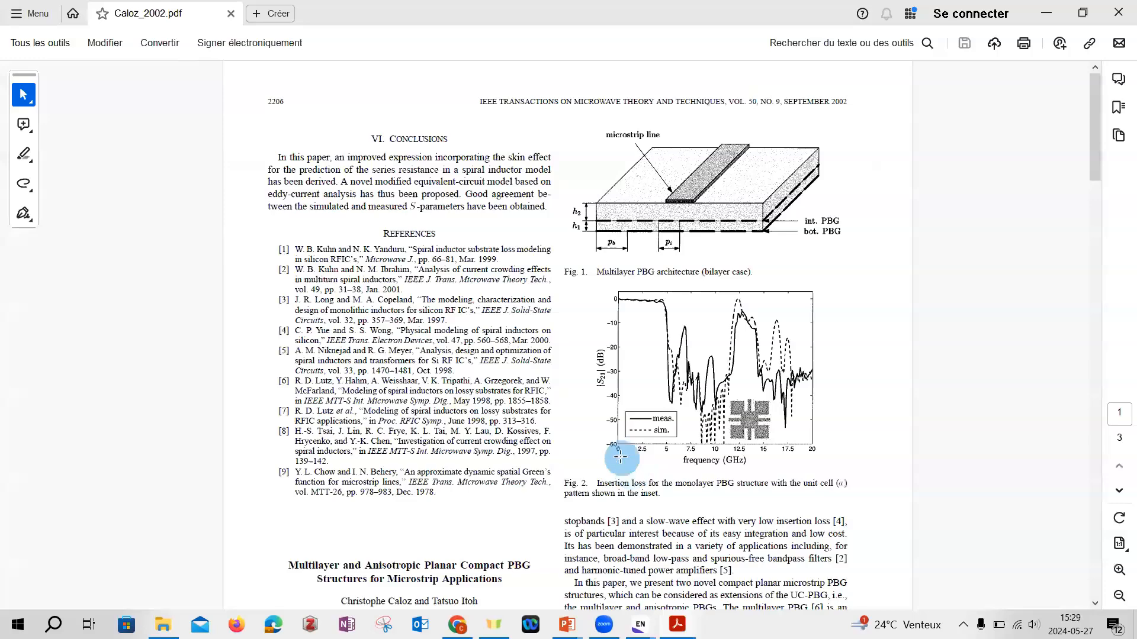
pyautogui.scroll(-5, 602, 477)
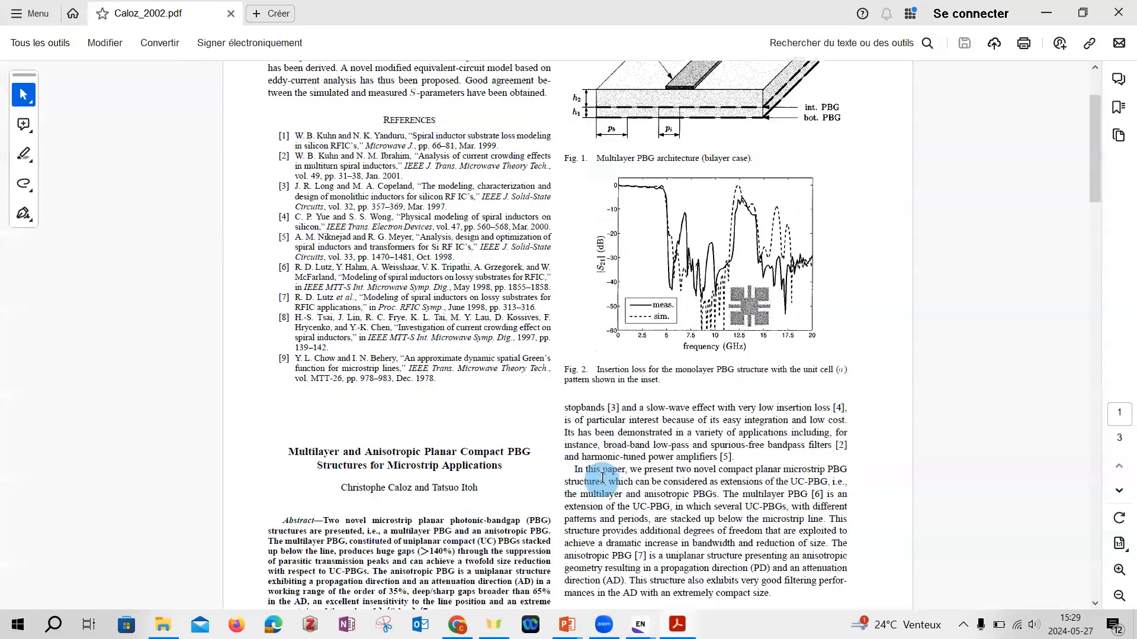
pyautogui.scroll(-5, 602, 477)
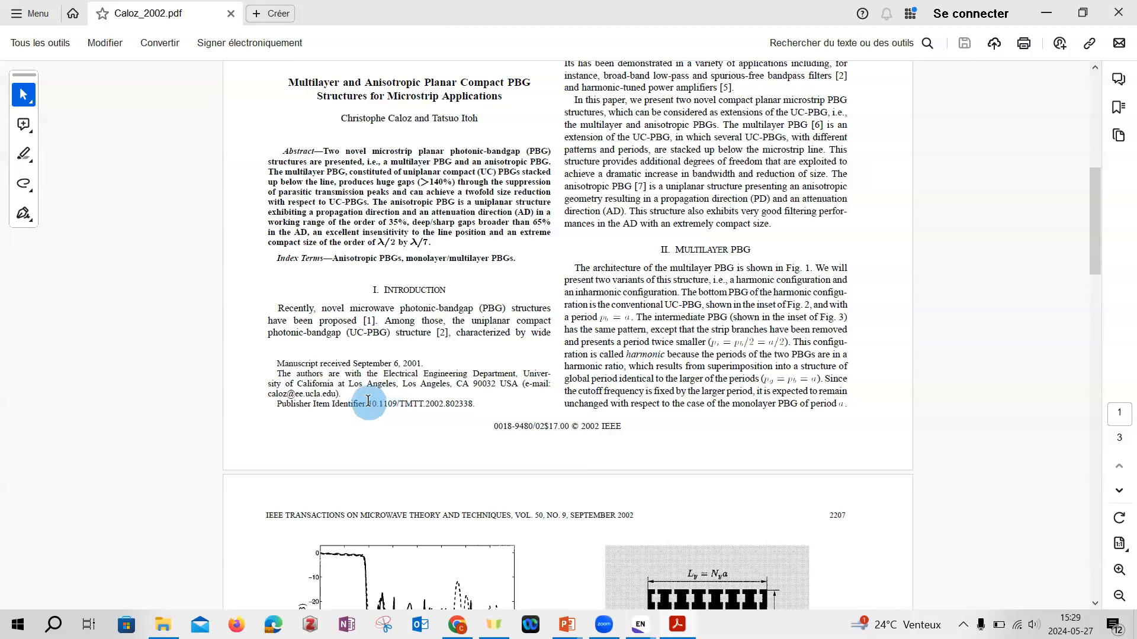
pyautogui.moveTo(368, 401); pyautogui.dragTo(477, 403)
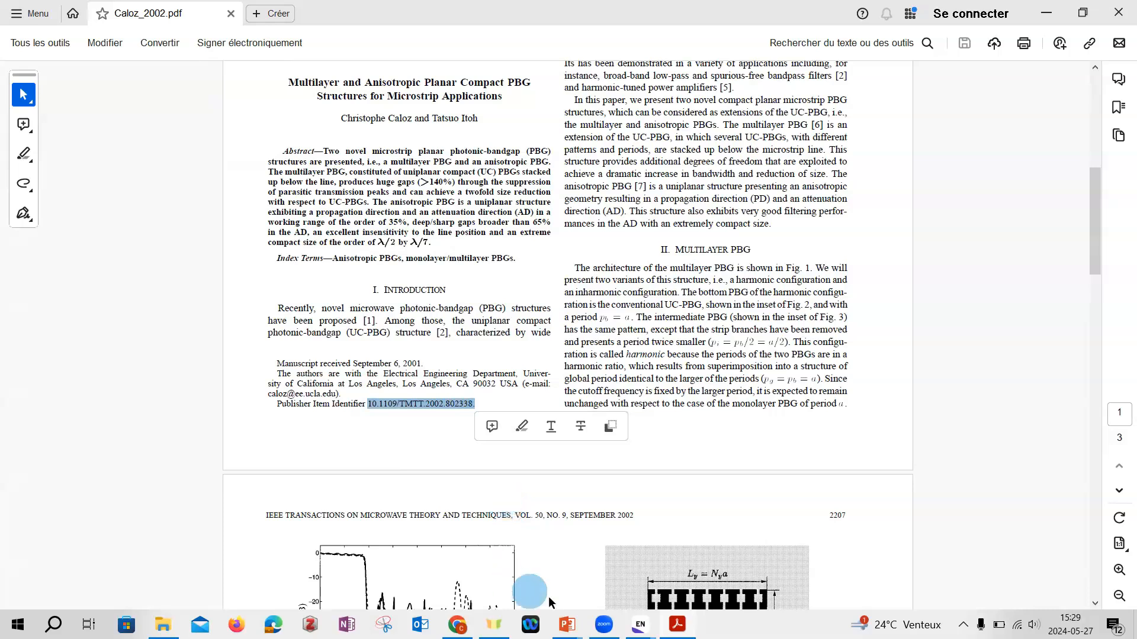
# - Return to the Capsule-2-20240527 library in EndNote, set the Caloz_2002.pdf reference's DOI to 10.1109/TMTT.2002.802338, save and close it
pyautogui.moveTo(640, 623)
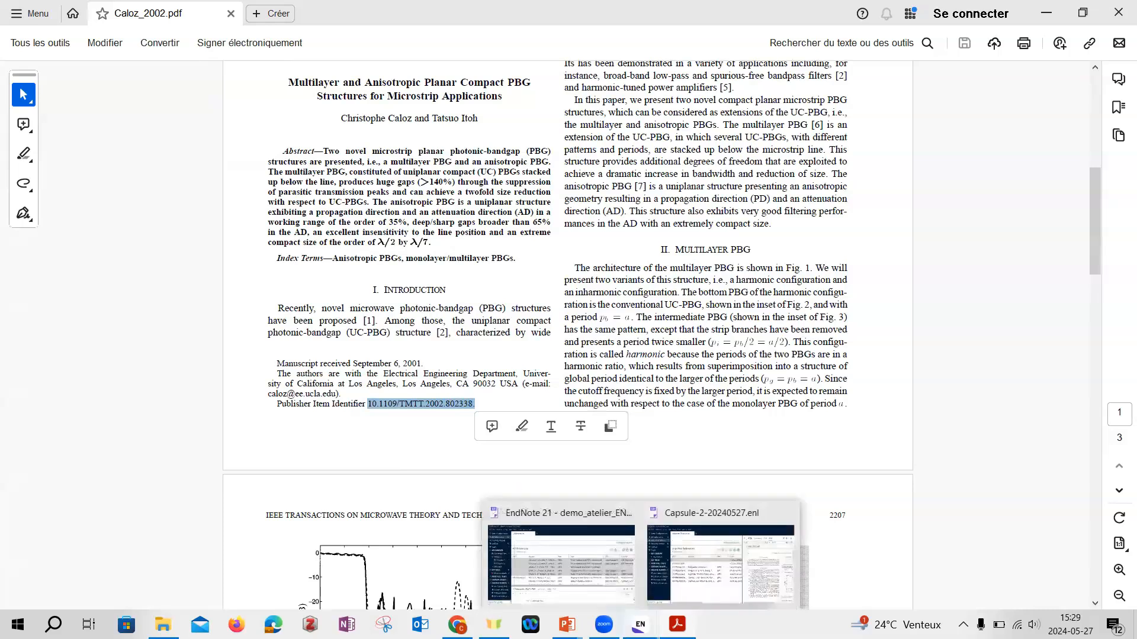
pyautogui.click(681, 563)
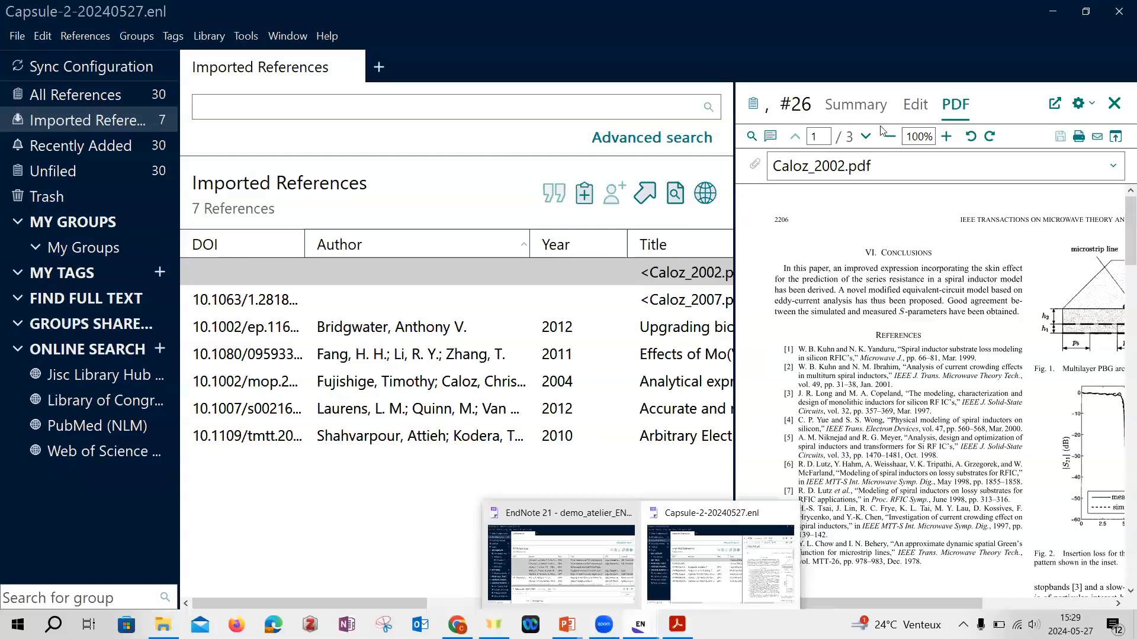
pyautogui.click(912, 103)
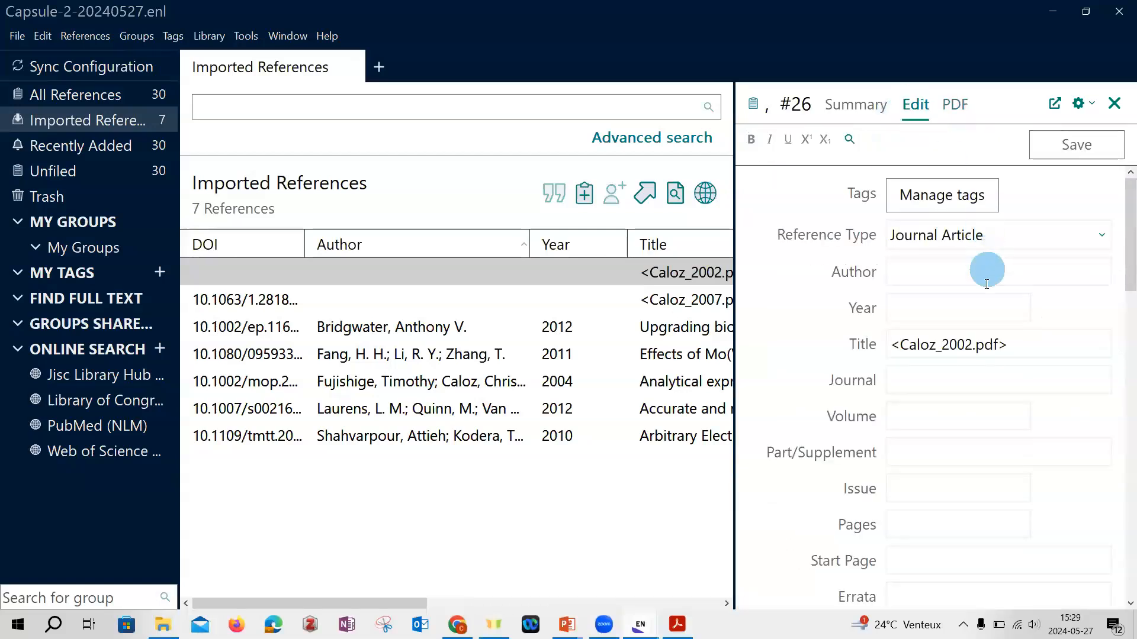
pyautogui.scroll(-2, 938, 481)
pyautogui.scroll(-5, 939, 483)
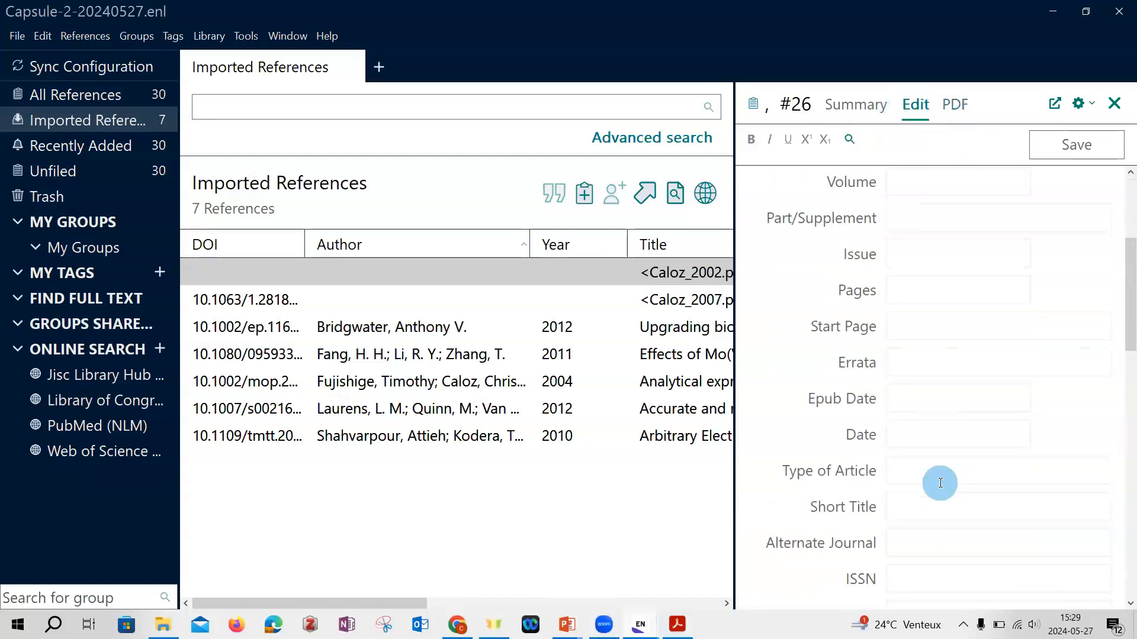
pyautogui.click(940, 528)
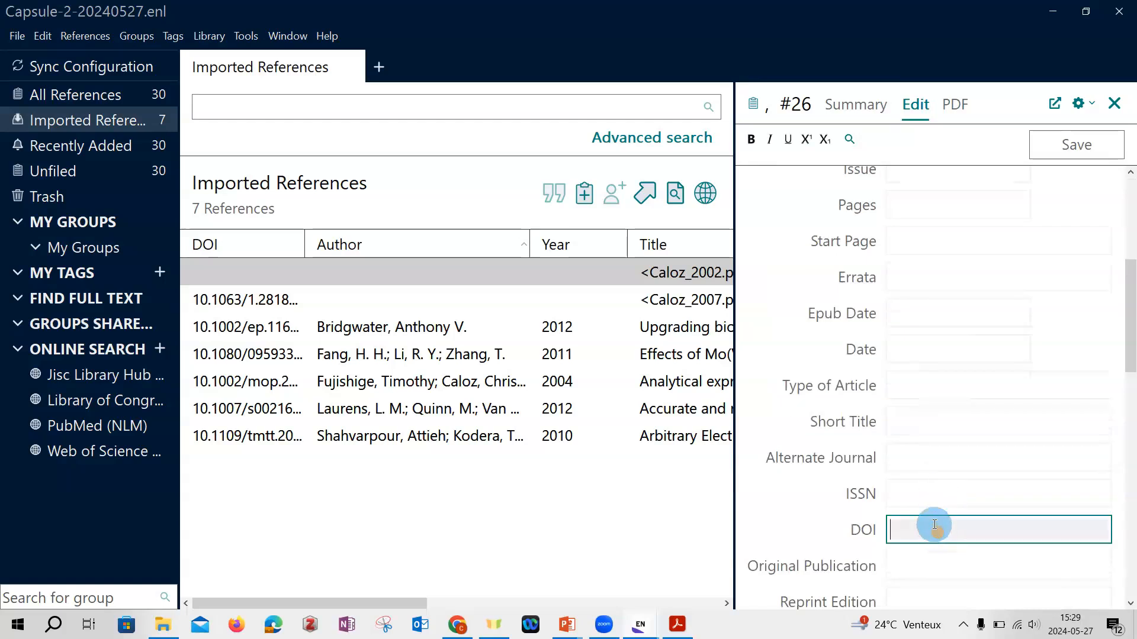
pyautogui.write('10.1109/TMTT.2002.802338.')
pyautogui.press('BackSpace')
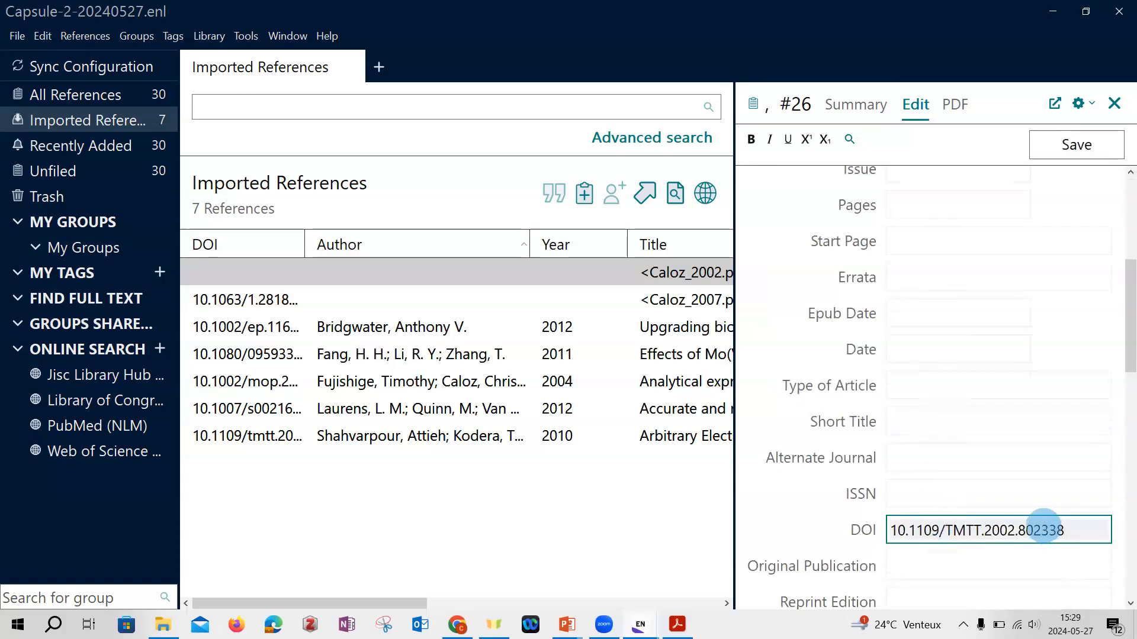
pyautogui.click(1078, 145)
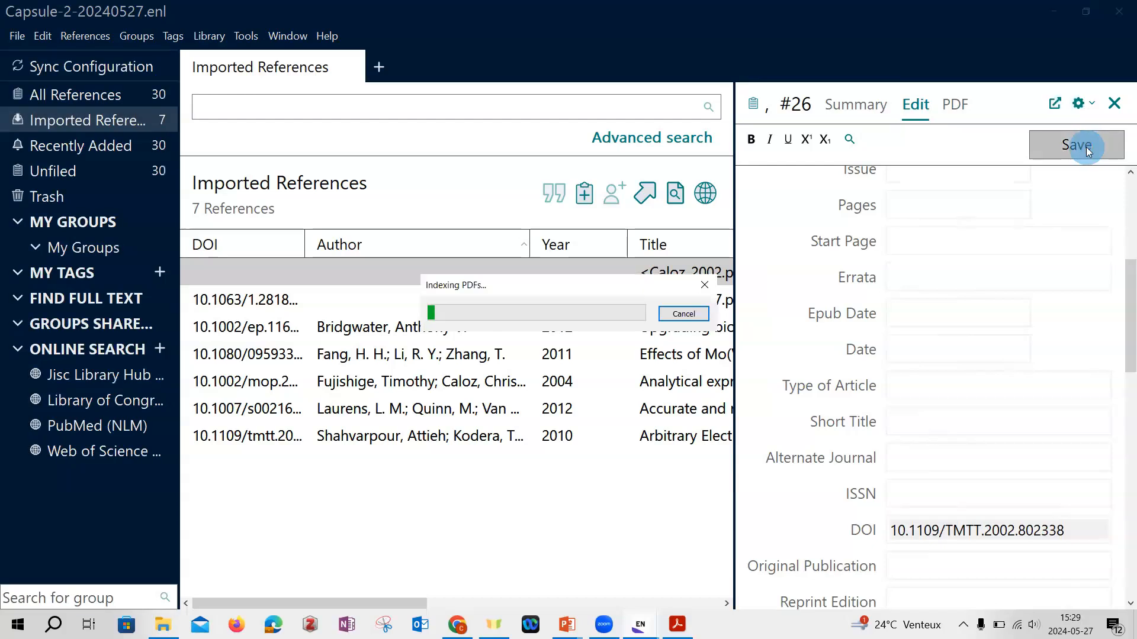
pyautogui.click(1114, 104)
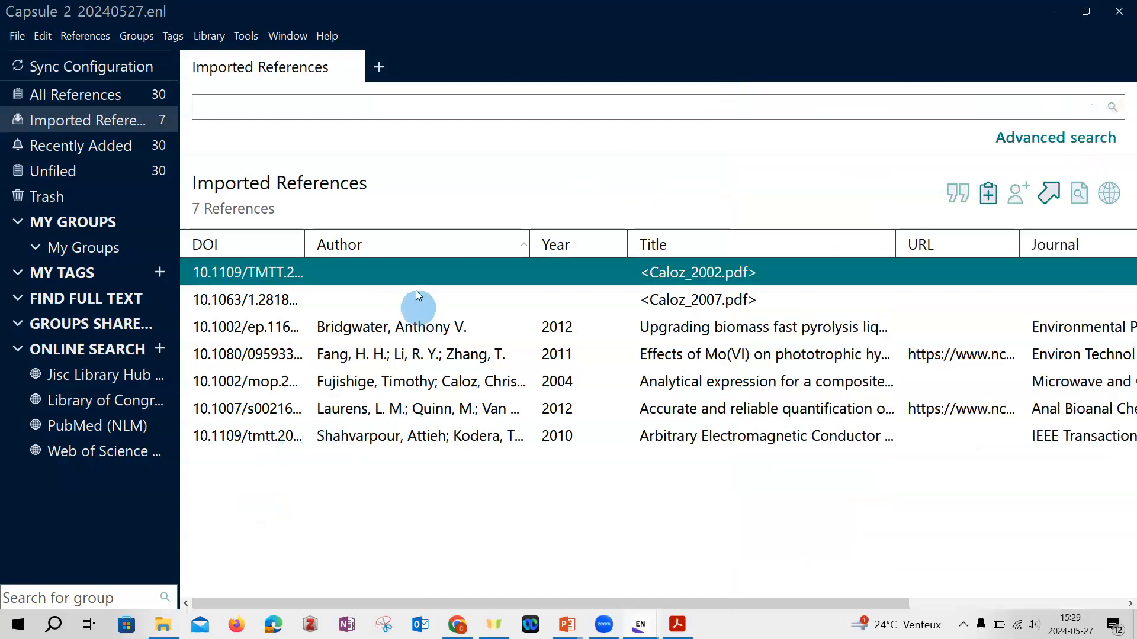
# - Find reference updates for the Caloz_2002.pdf reference and apply the available updates to all its fields
pyautogui.rightClick(417, 272)
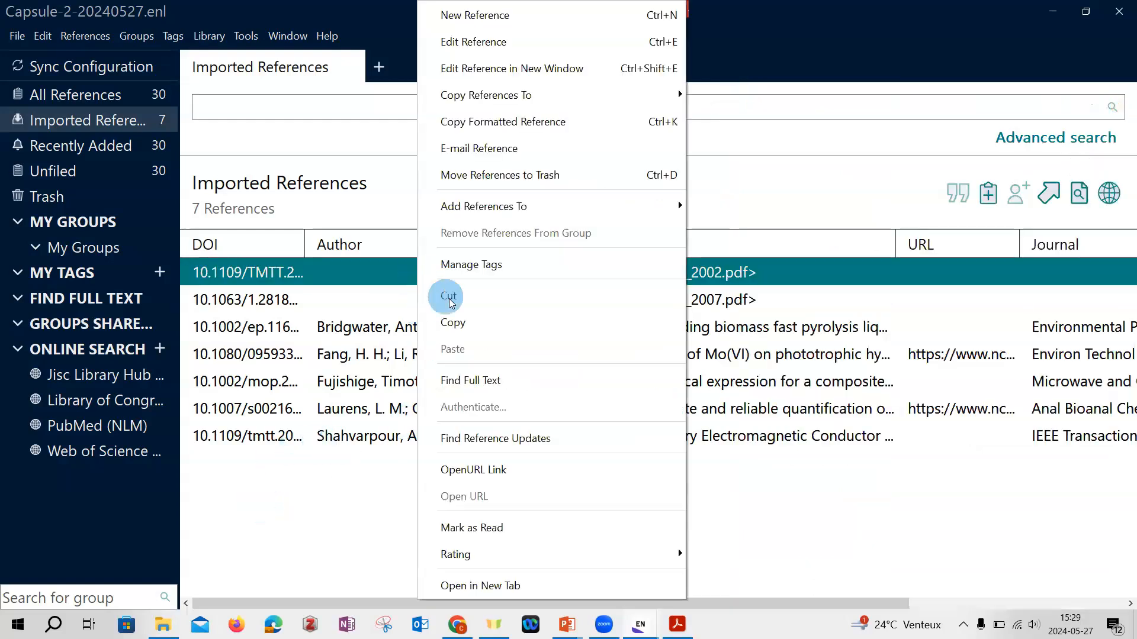
pyautogui.click(499, 442)
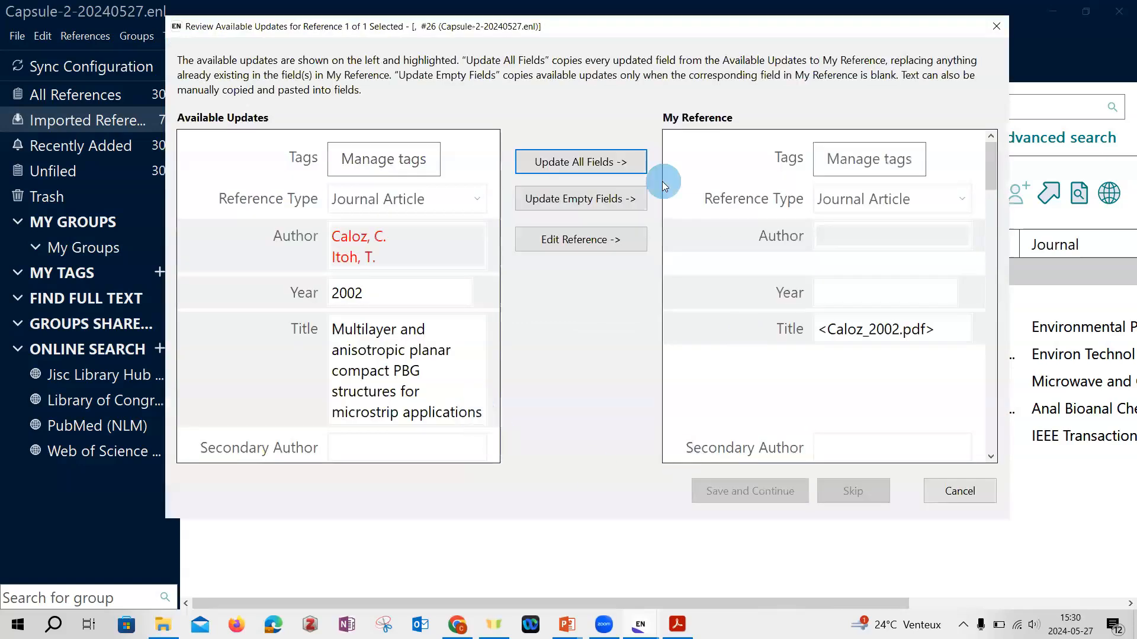
pyautogui.click(598, 162)
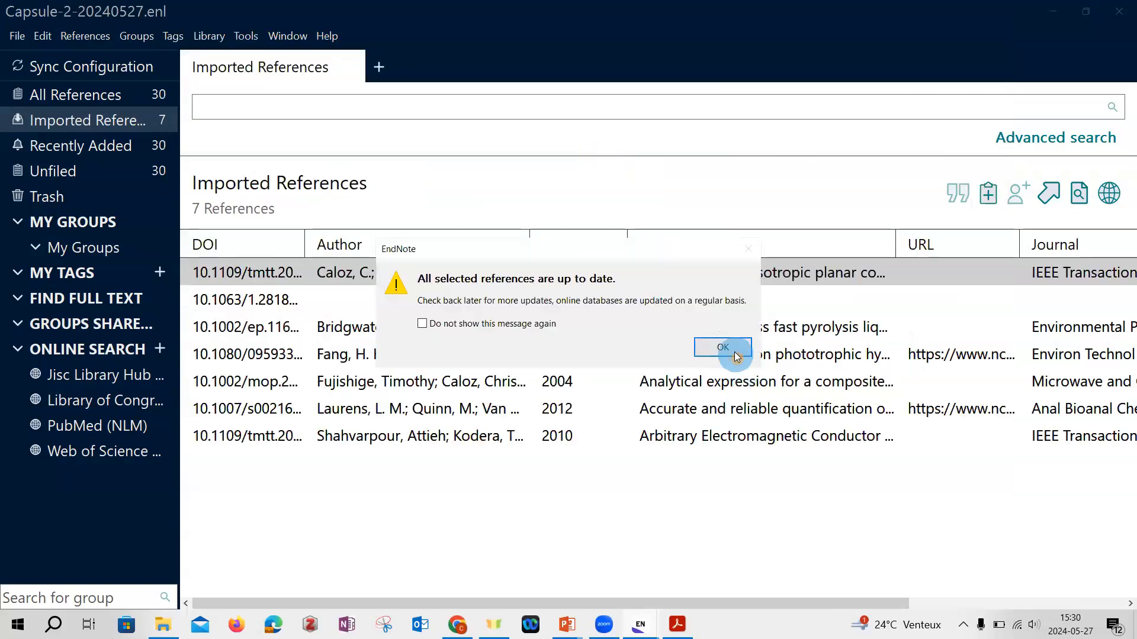
# - Open the Caloz_2007.pdf reference, correct its DOI to 10.1063/1.2818677 by removing the stray final character, then save and close it
pyautogui.click(723, 347)
pyautogui.click(708, 306)
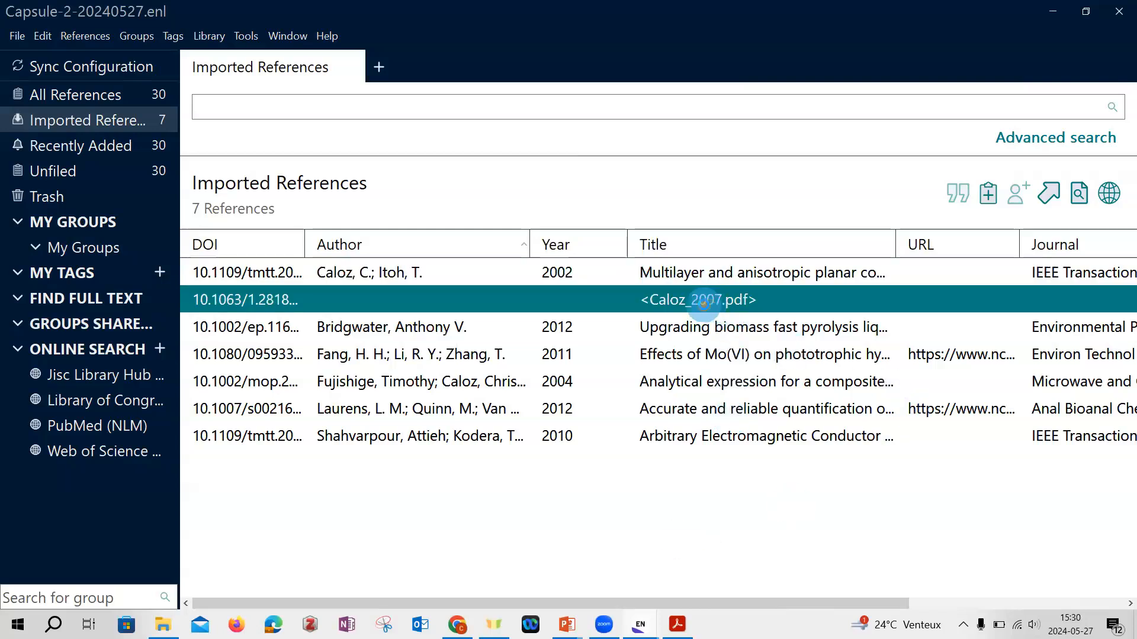
pyautogui.doubleClick(704, 304)
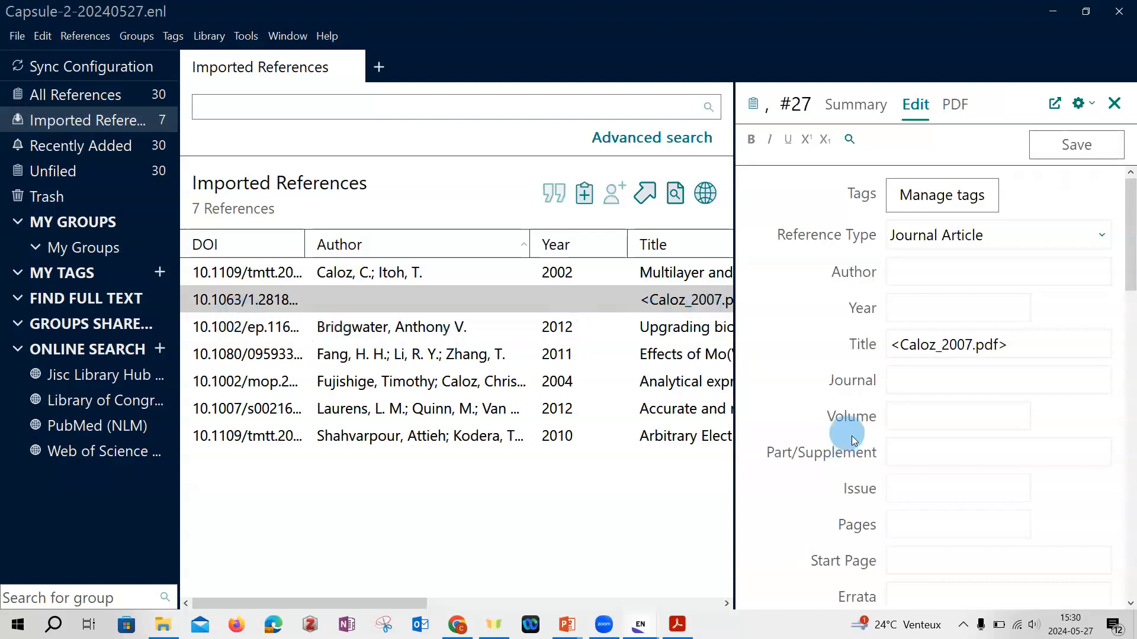
pyautogui.scroll(-2, 858, 433)
pyautogui.scroll(-7, 877, 429)
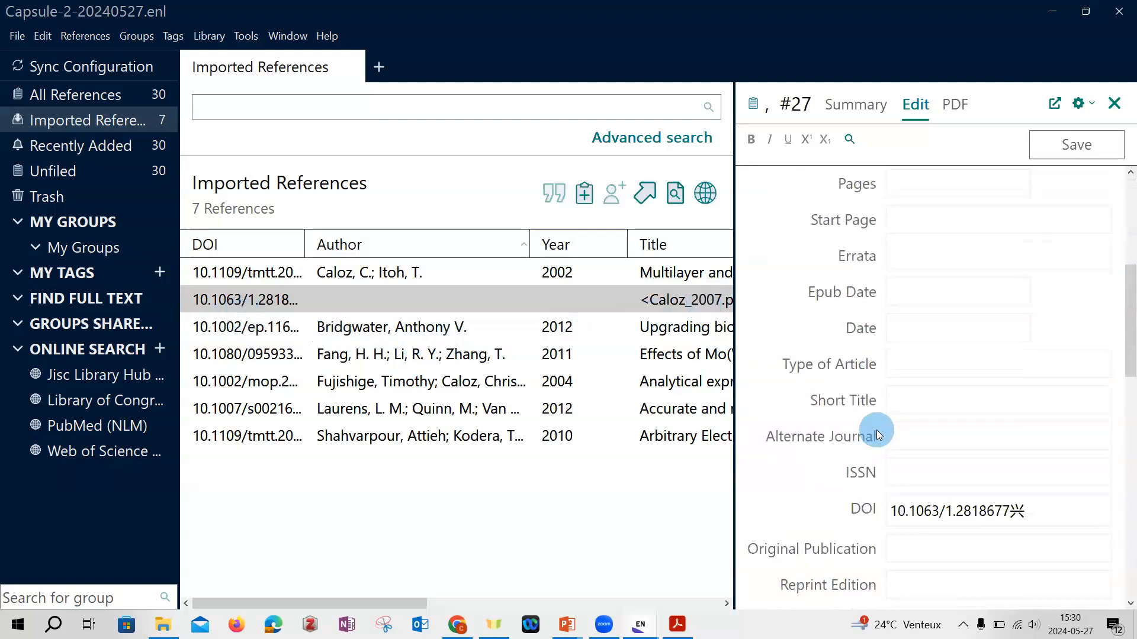
pyautogui.click(1070, 451)
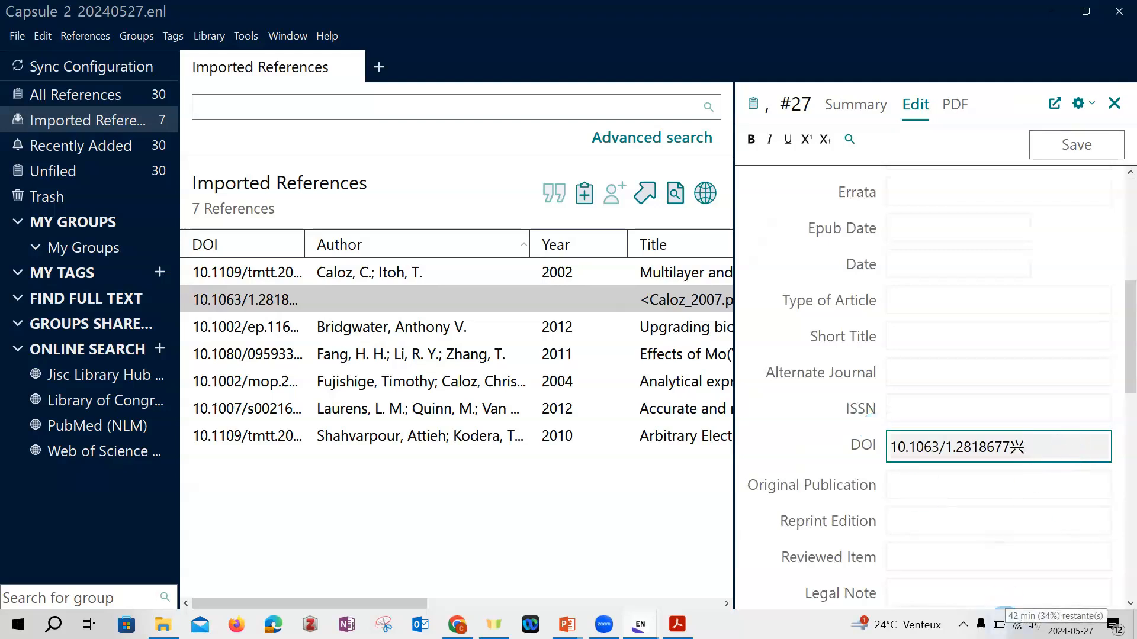
pyautogui.press('BackSpace')
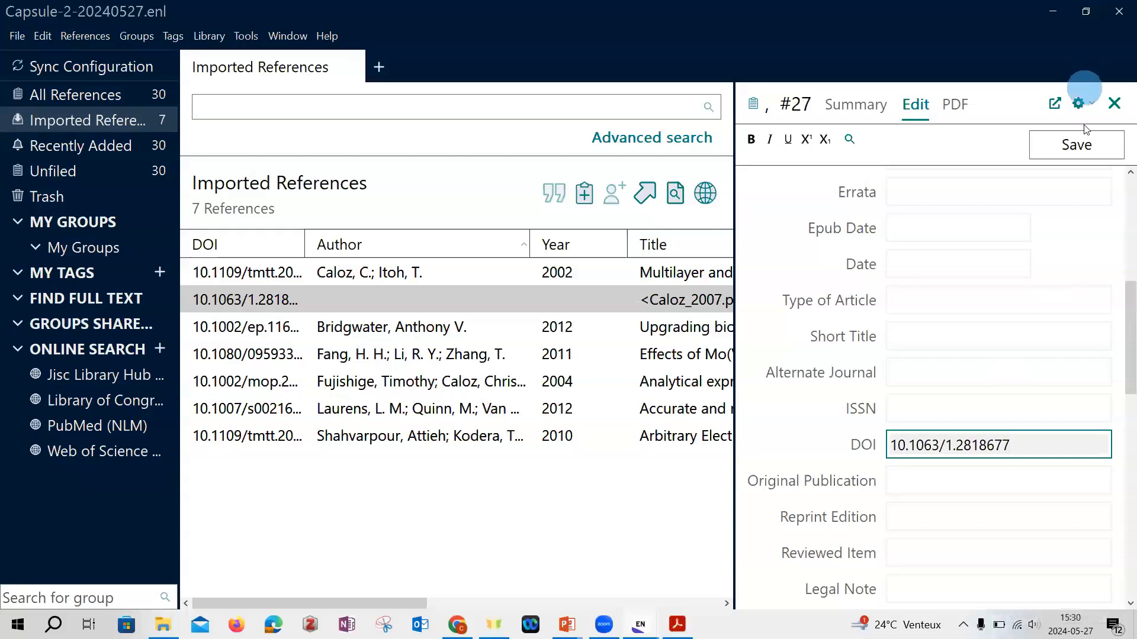
pyautogui.click(1079, 144)
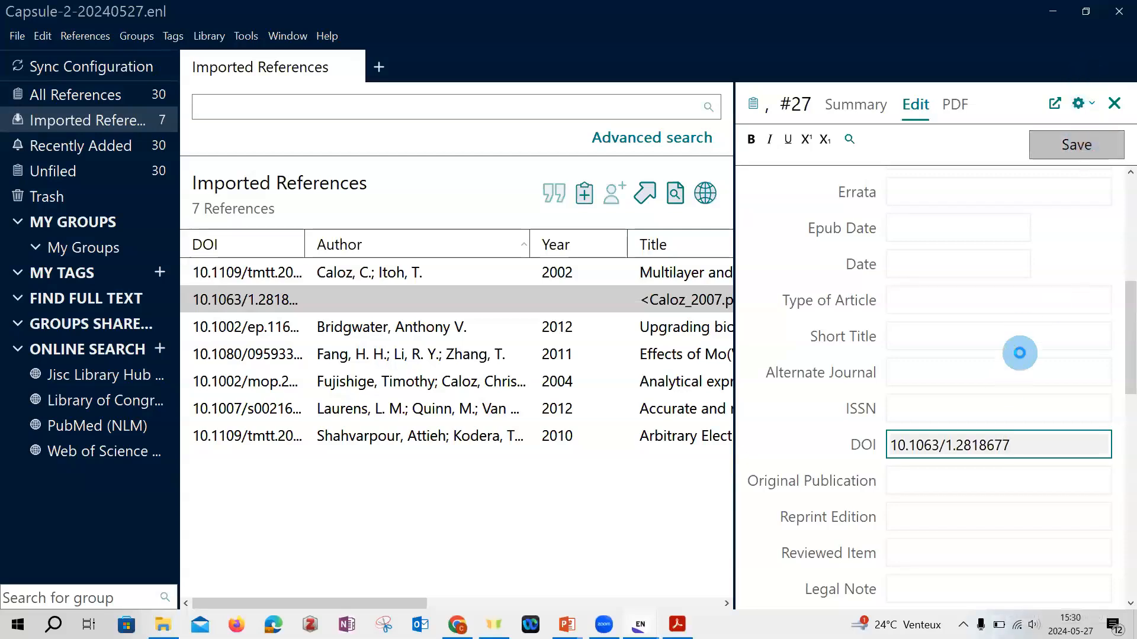
pyautogui.click(1117, 103)
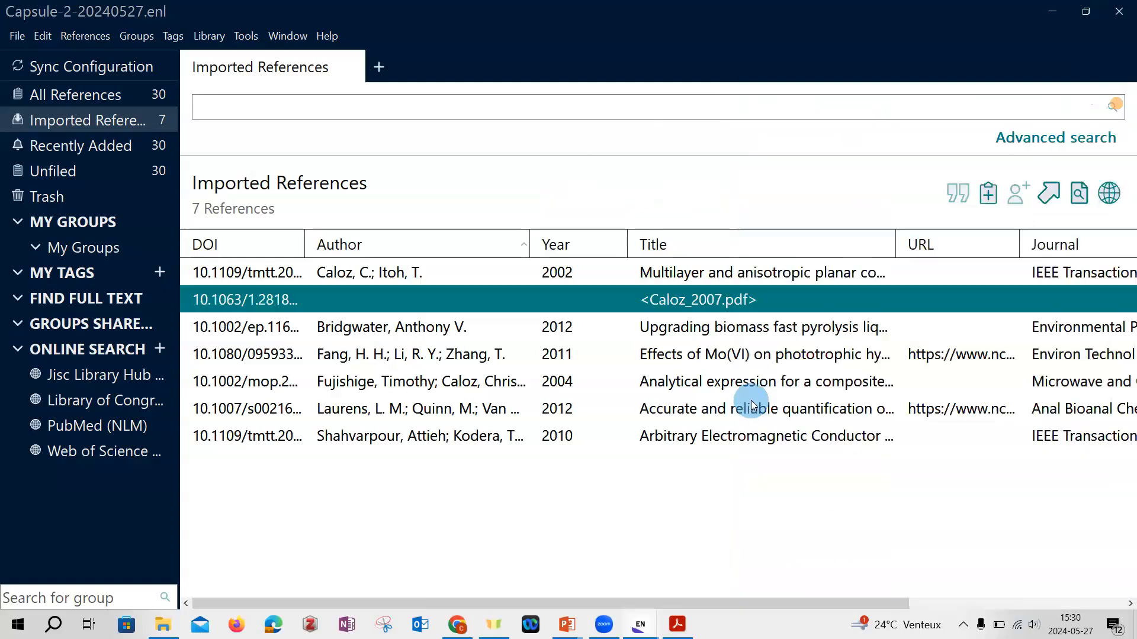
# - Find reference updates for the Caloz_2007.pdf reference and apply the available updates to all its fields
pyautogui.rightClick(652, 304)
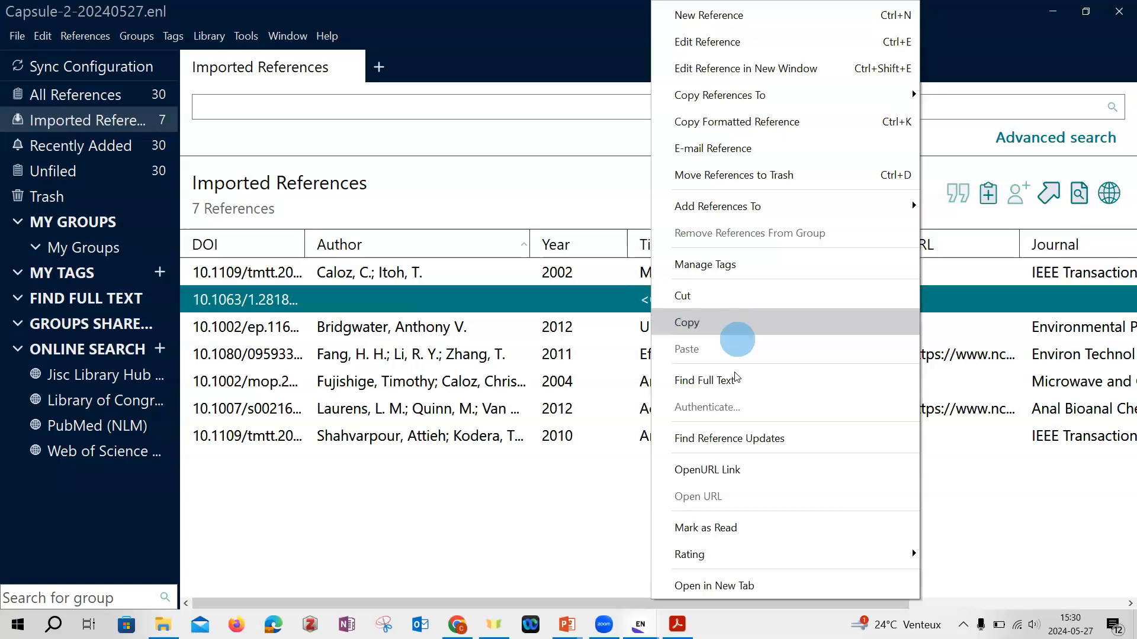
pyautogui.click(729, 439)
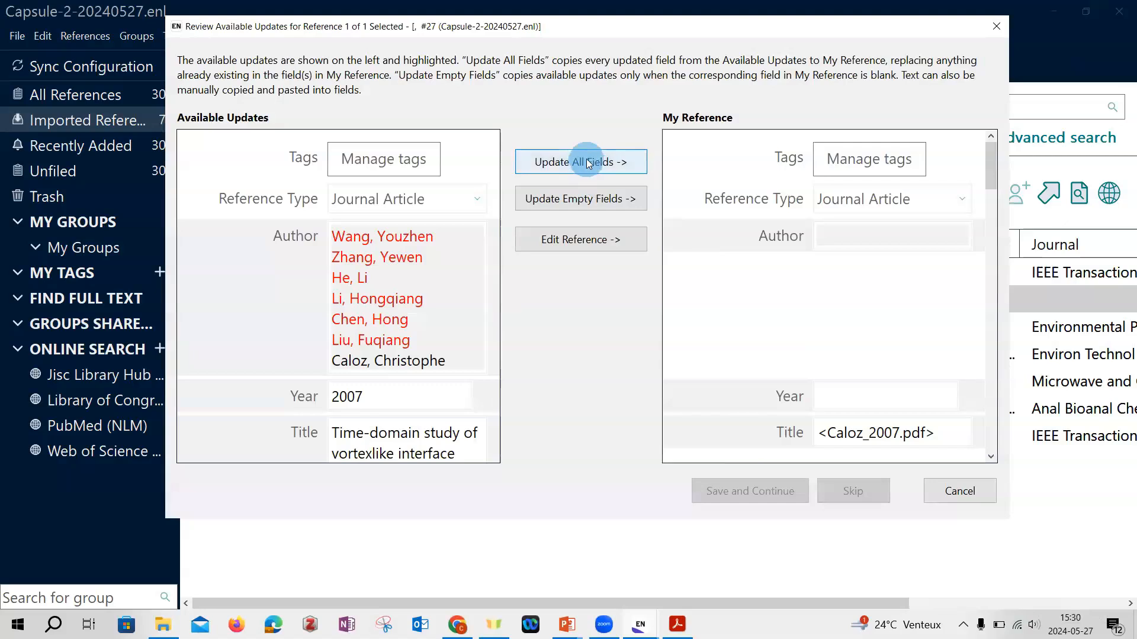
pyautogui.click(586, 163)
pyautogui.click(924, 494)
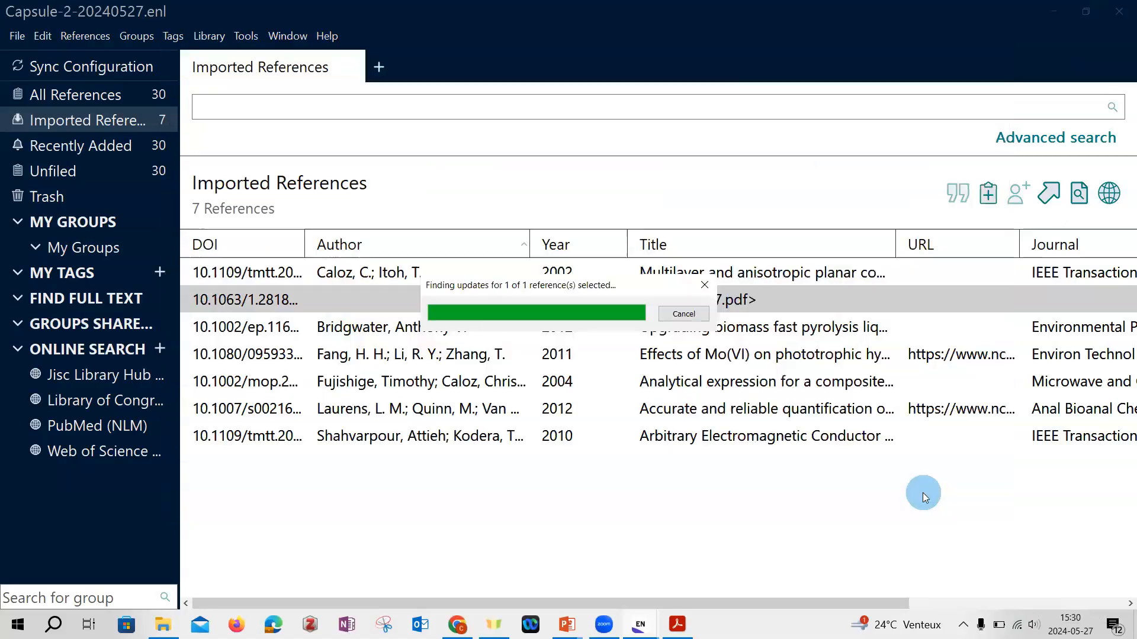
pyautogui.click(723, 348)
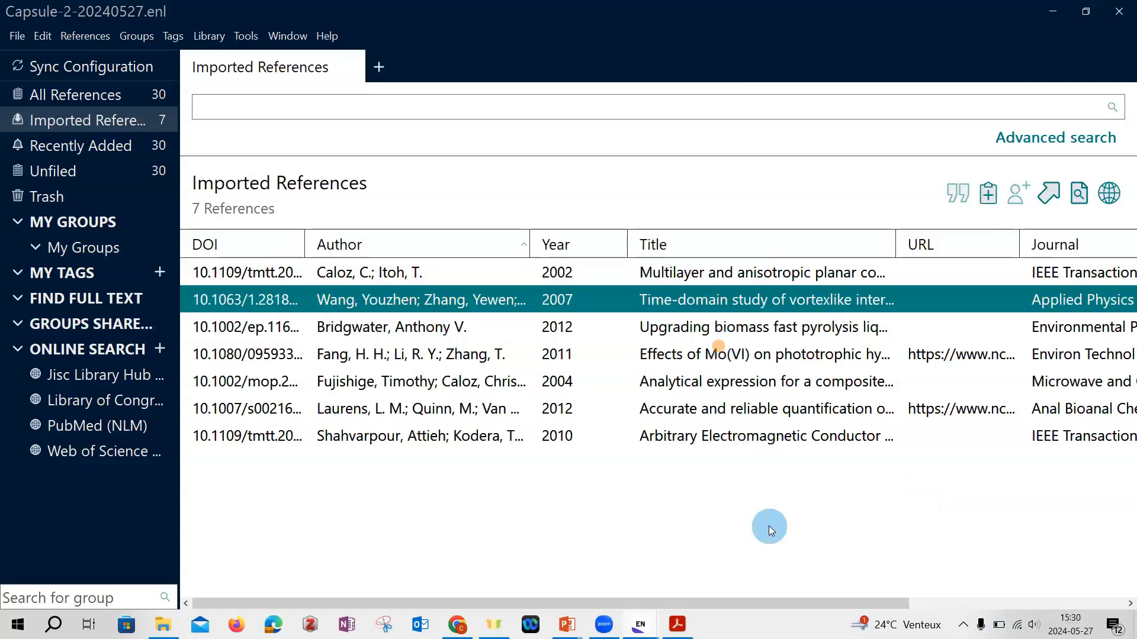
# - Find reference updates for the other five imported references together, review the first proposal, and cancel without applying anything
pyautogui.click(432, 329)
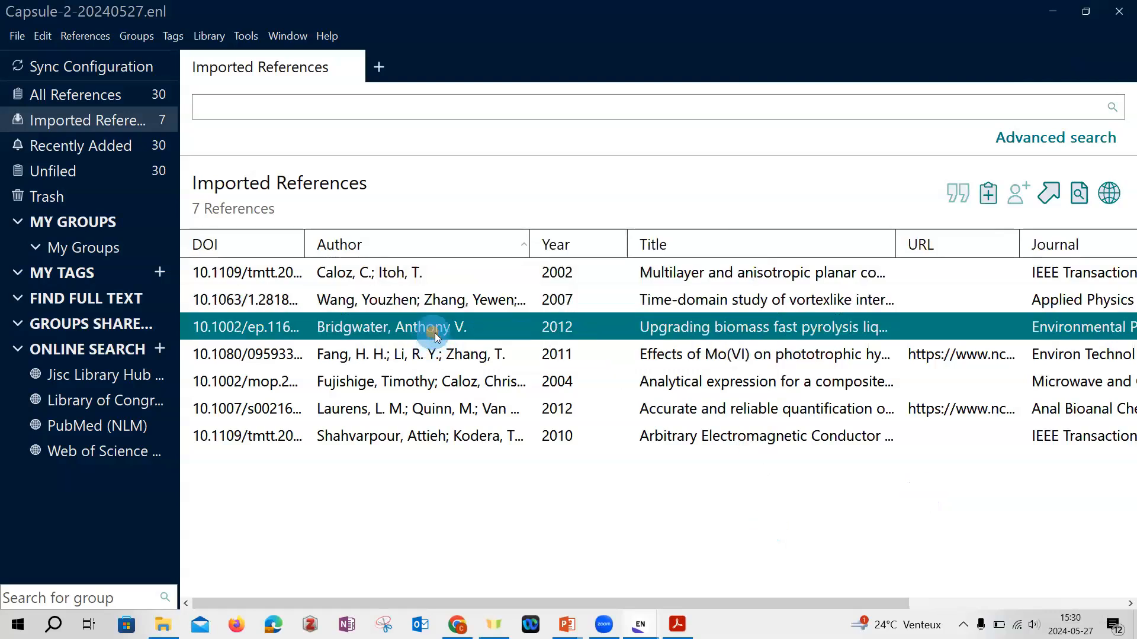
pyautogui.keyDown('shift'); pyautogui.click(452, 441); pyautogui.keyUp('shift')
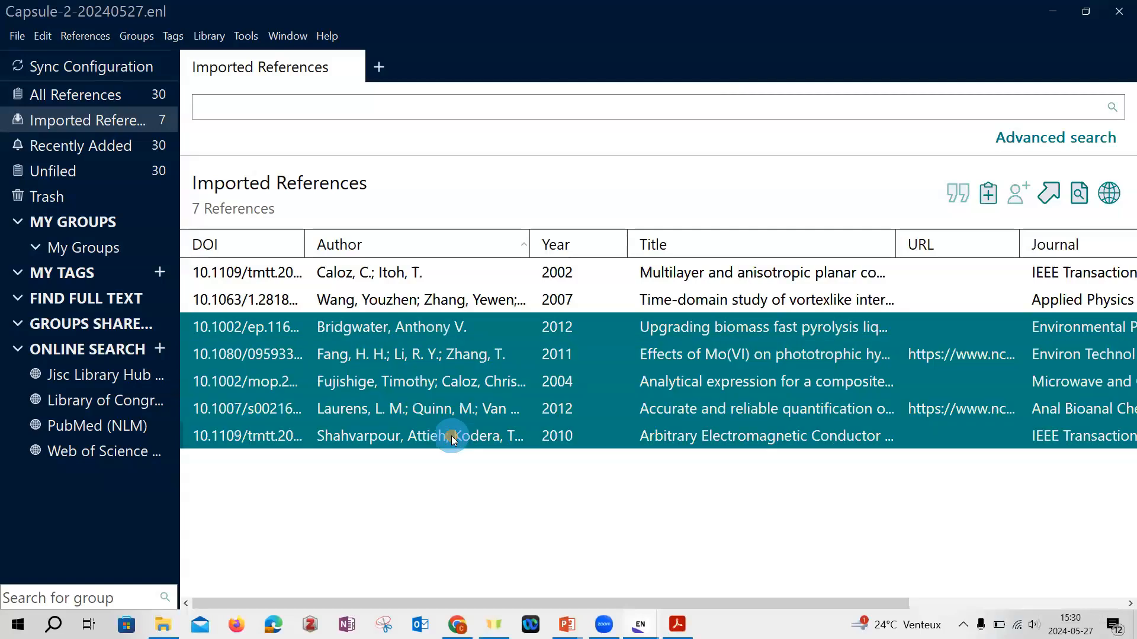
pyautogui.rightClick(453, 354)
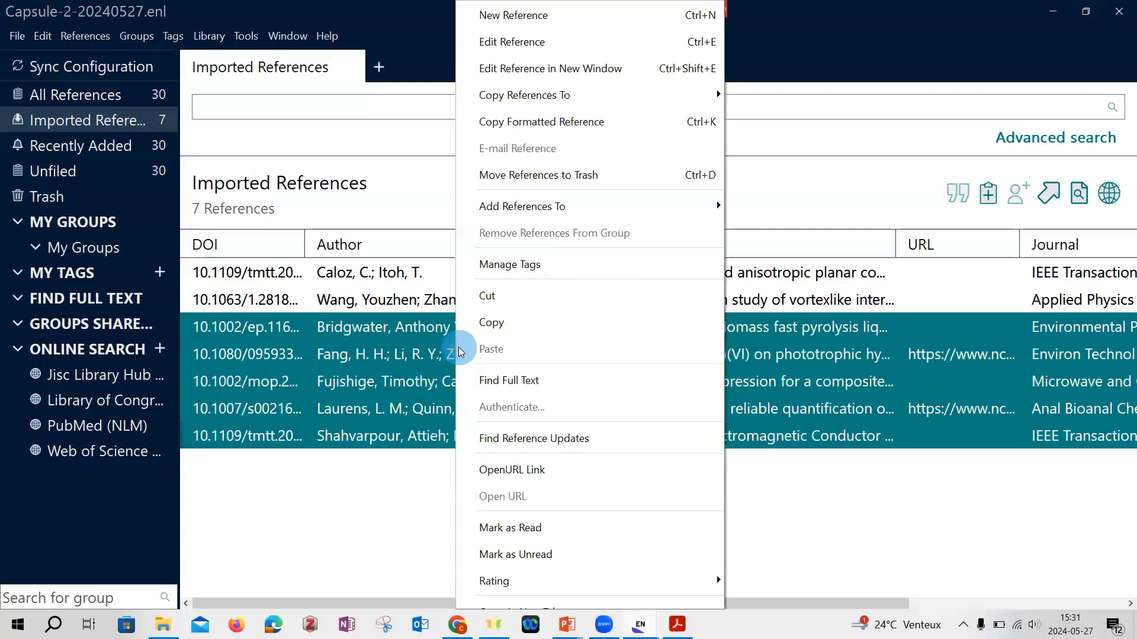
pyautogui.click(554, 441)
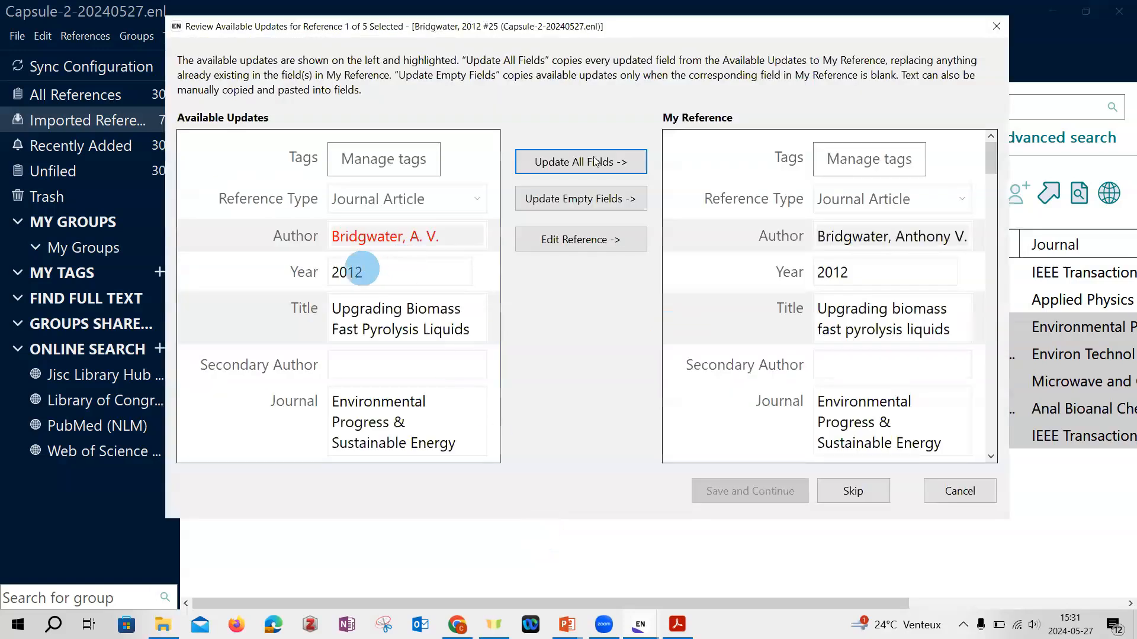
pyautogui.click(955, 487)
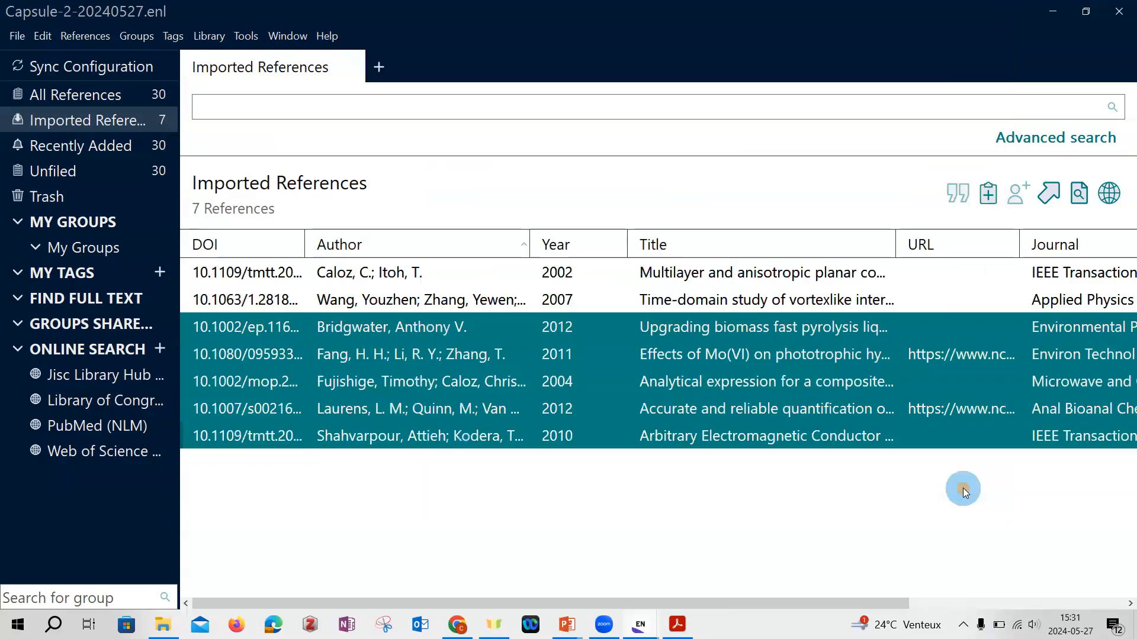
pyautogui.click(637, 485)
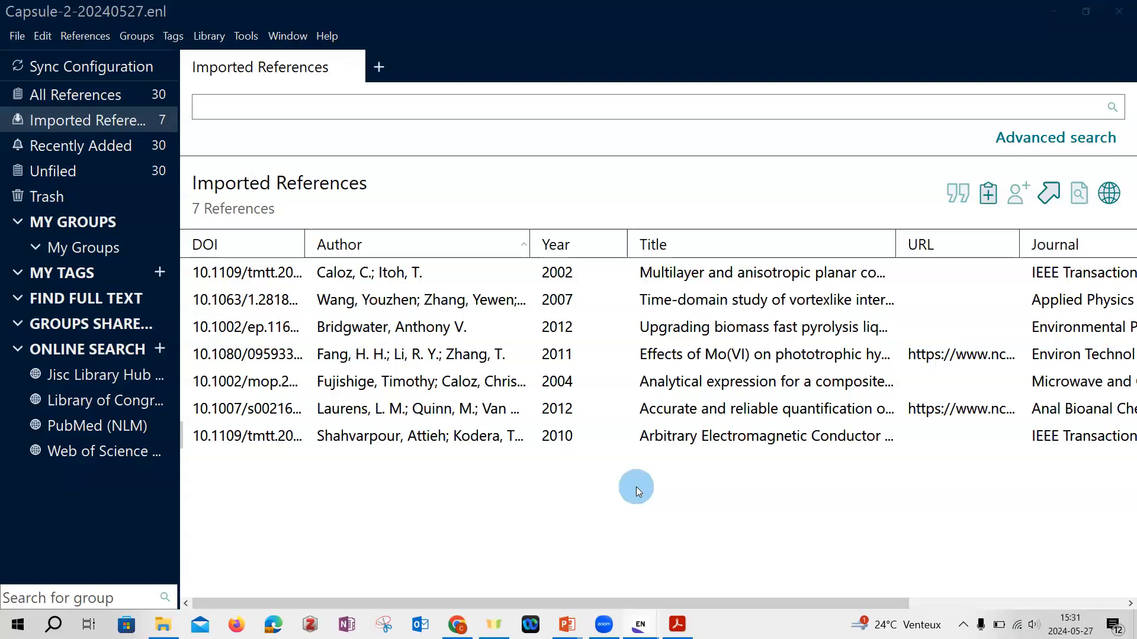
pyautogui.hotkey('alt', 'Tab')
pyautogui.hotkey('alt', 'Tab')
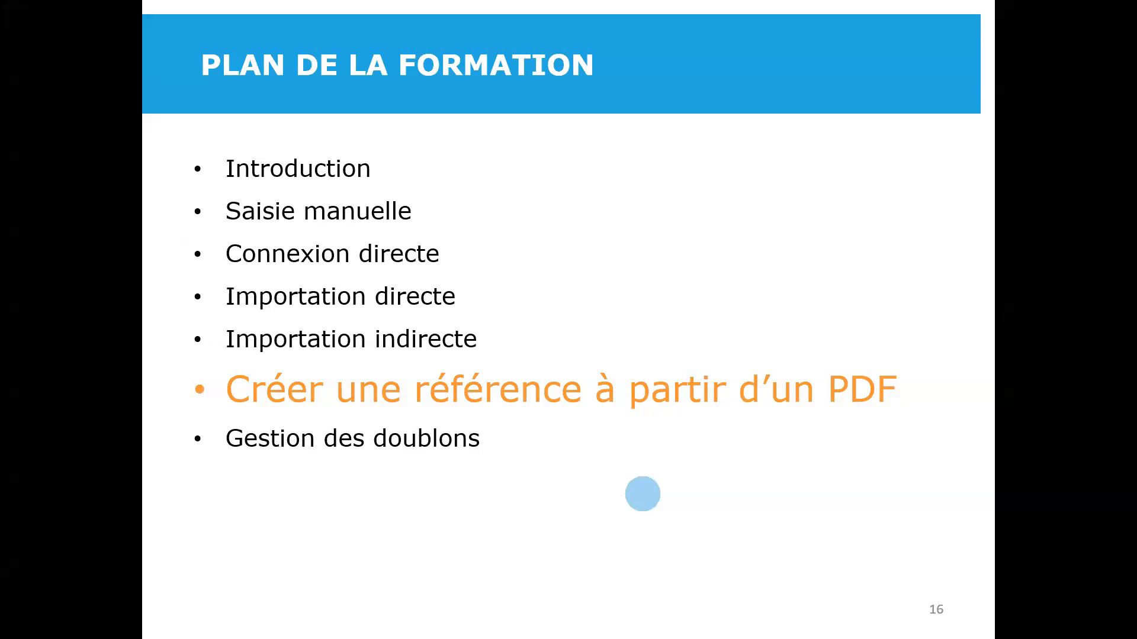
pyautogui.click(643, 494)
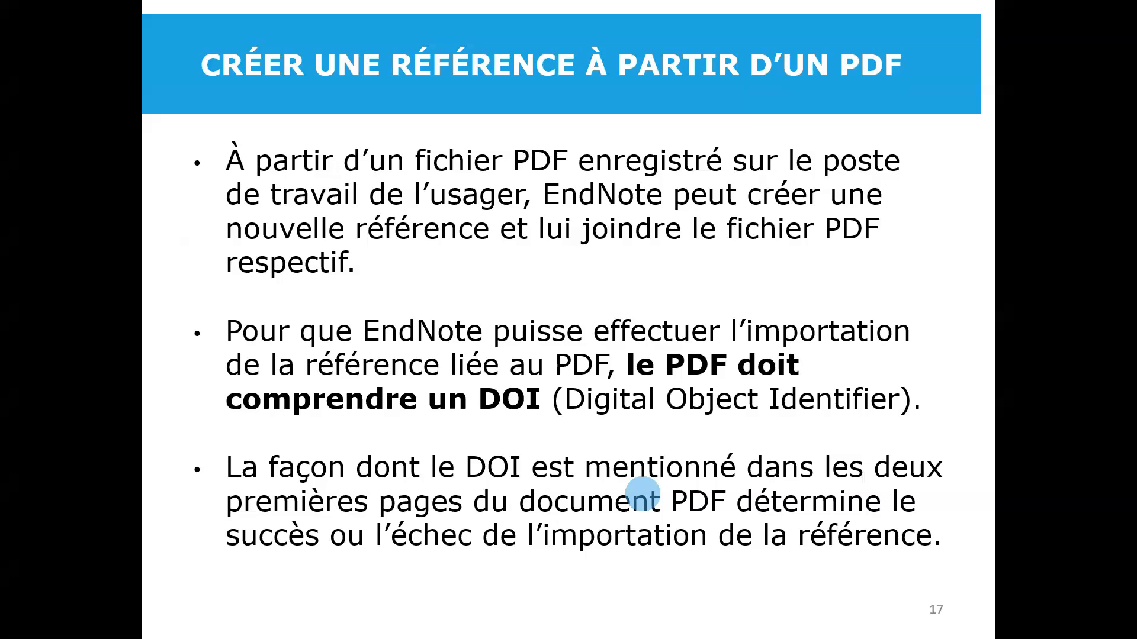
pyautogui.click(642, 494)
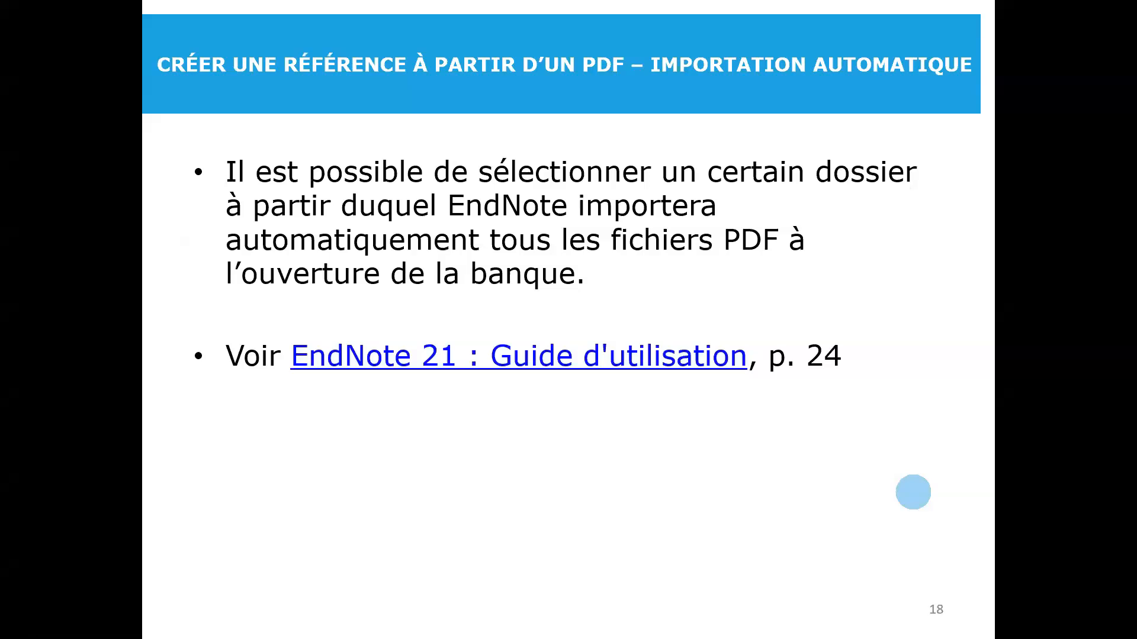
pyautogui.press('Right')
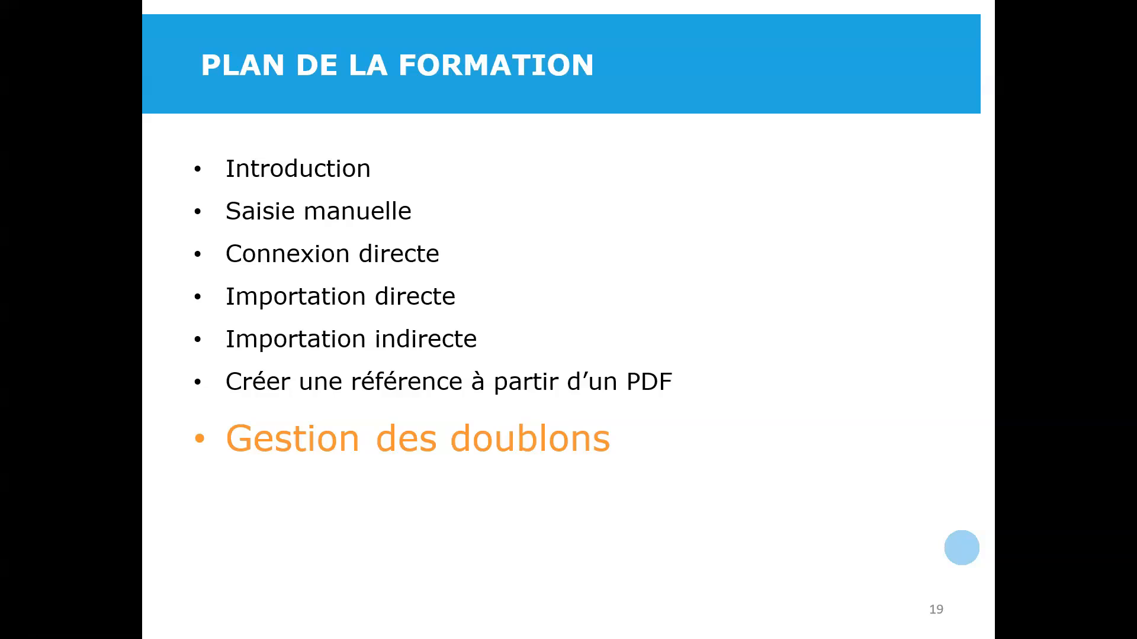
pyautogui.press('Right')
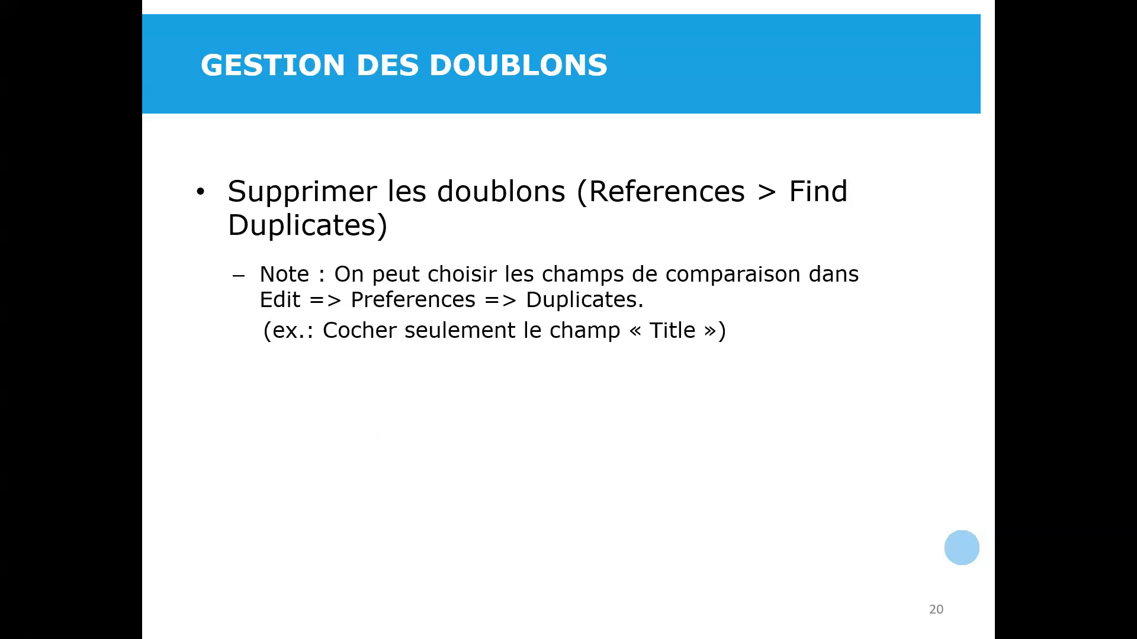
# - Switch to the demo_atelier_EN21 library in EndNote and find the duplicates among all its references
pyautogui.hotkey('alt', 'Tab')
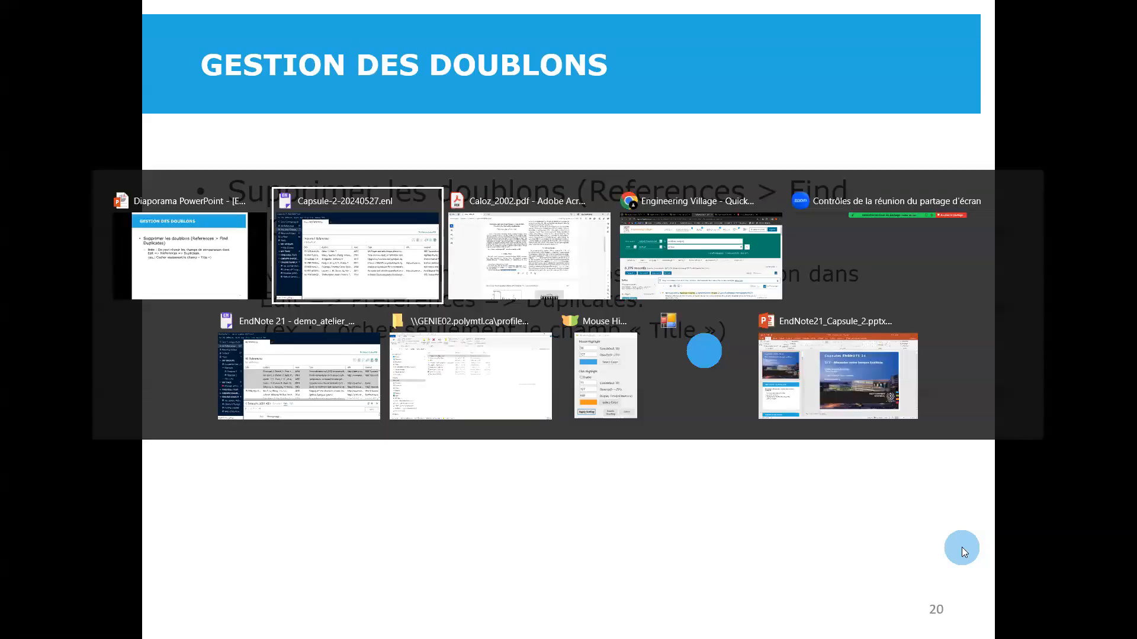
pyautogui.click(283, 384)
pyautogui.click(404, 196)
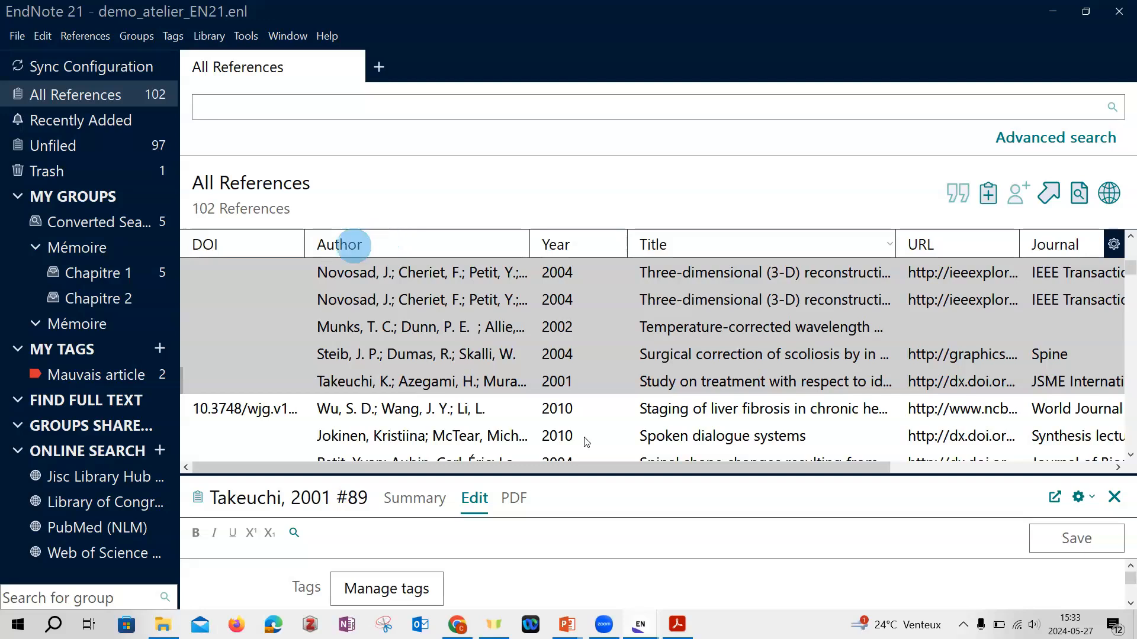
pyautogui.click(505, 203)
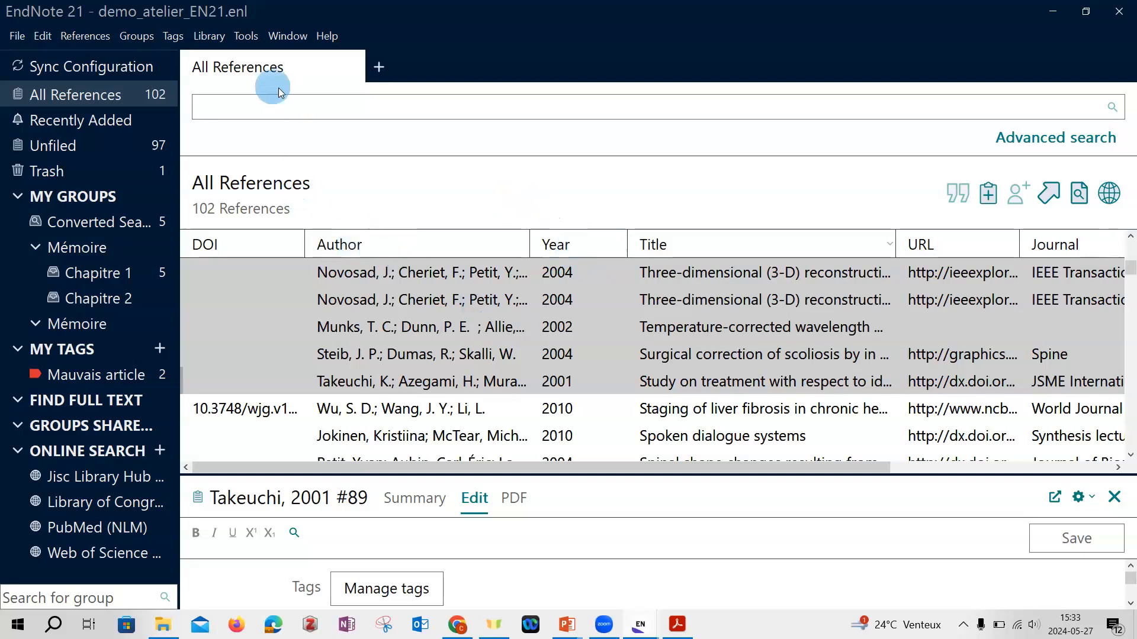
pyautogui.click(217, 47)
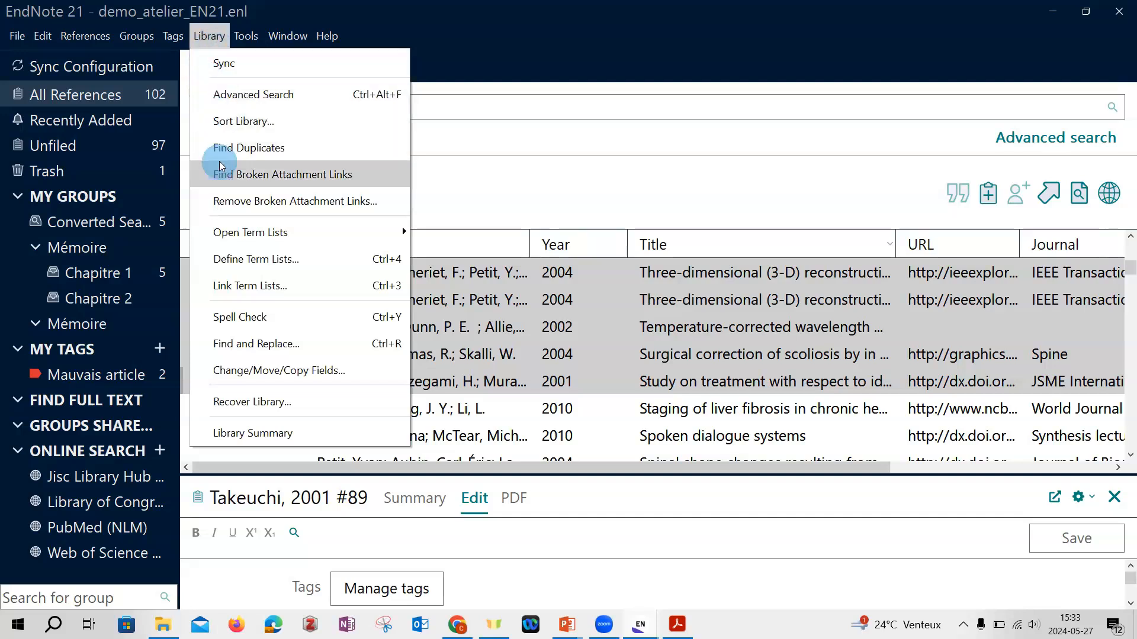
pyautogui.click(232, 150)
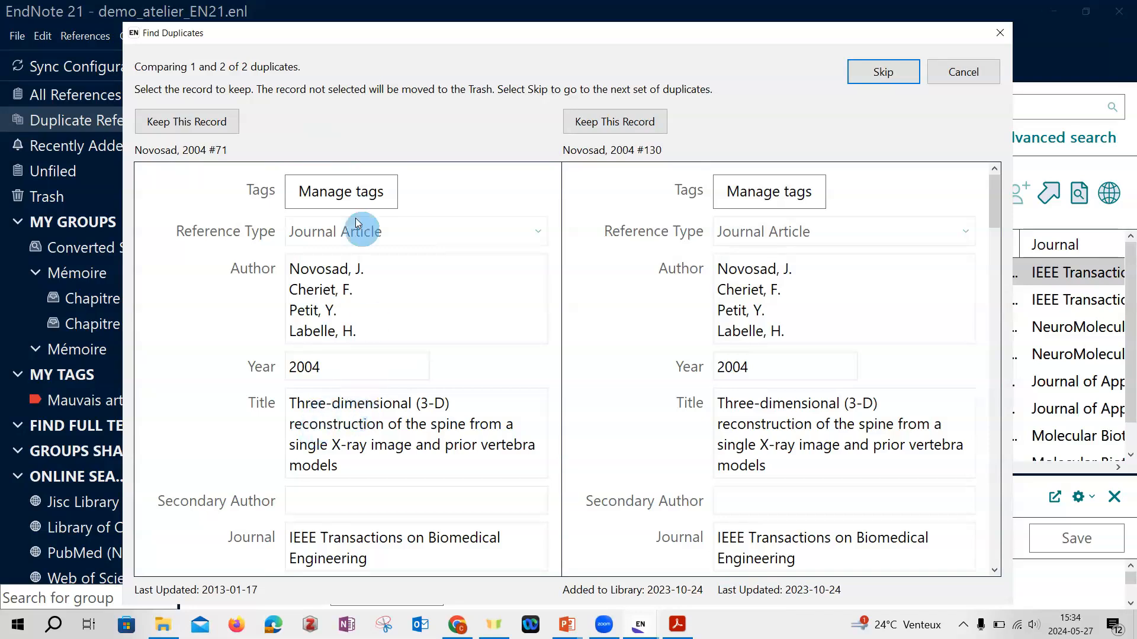
# - Compare the two duplicate records, copy the accession number from record #130 into the Call Number of record #71, and clear it again
pyautogui.scroll(-4, 448, 390)
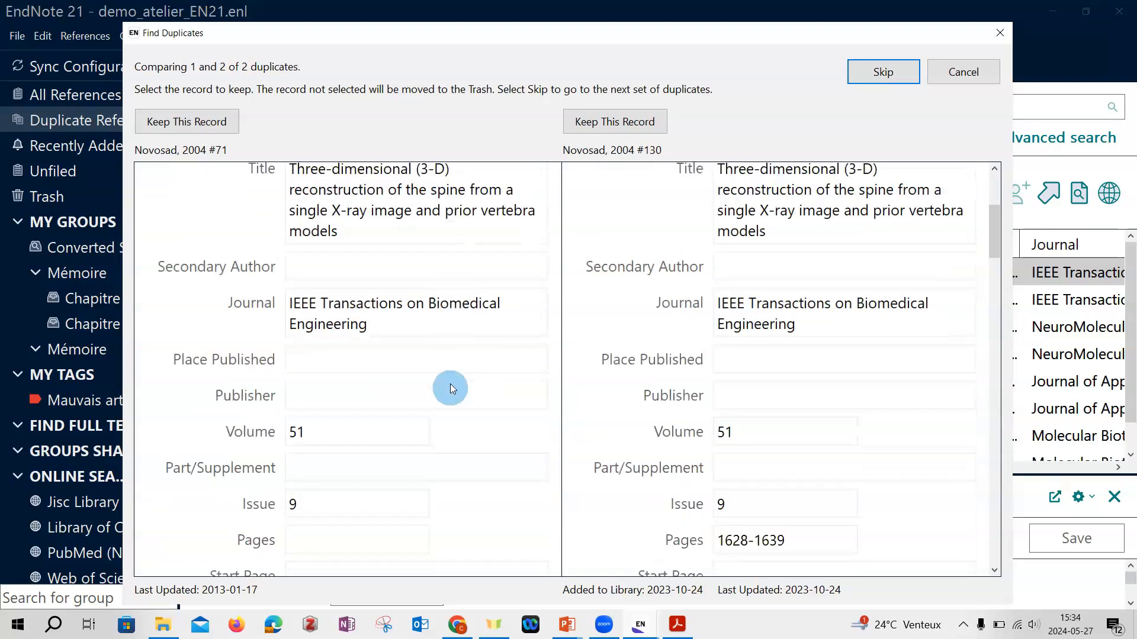
pyautogui.scroll(-3, 448, 383)
pyautogui.scroll(-6, 451, 329)
pyautogui.scroll(-10, 431, 321)
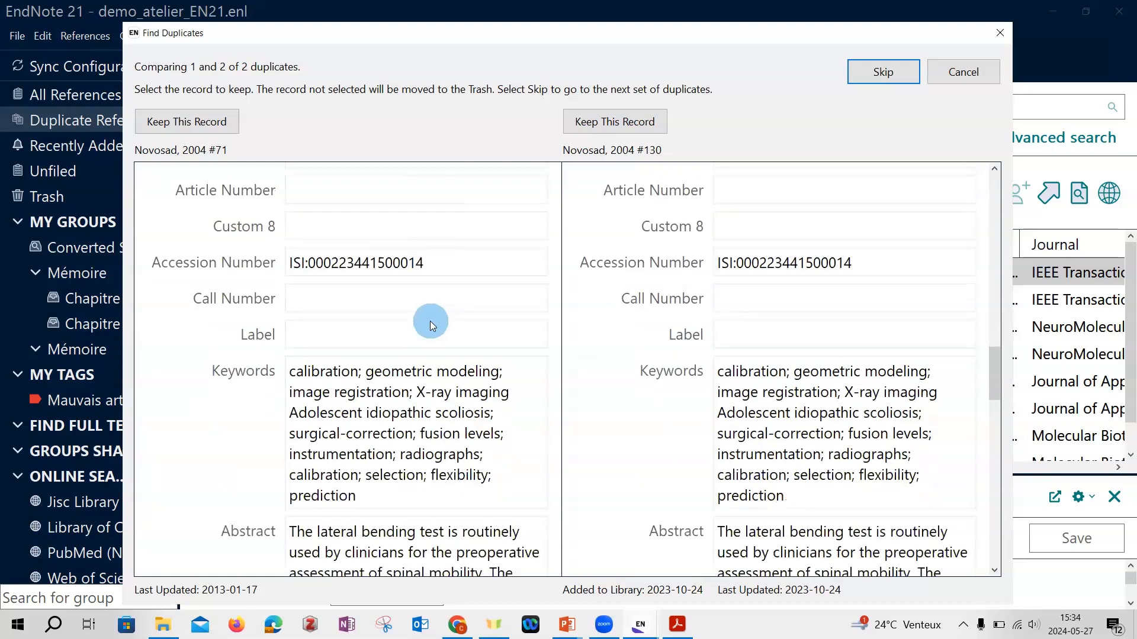
pyautogui.scroll(-1, 431, 321)
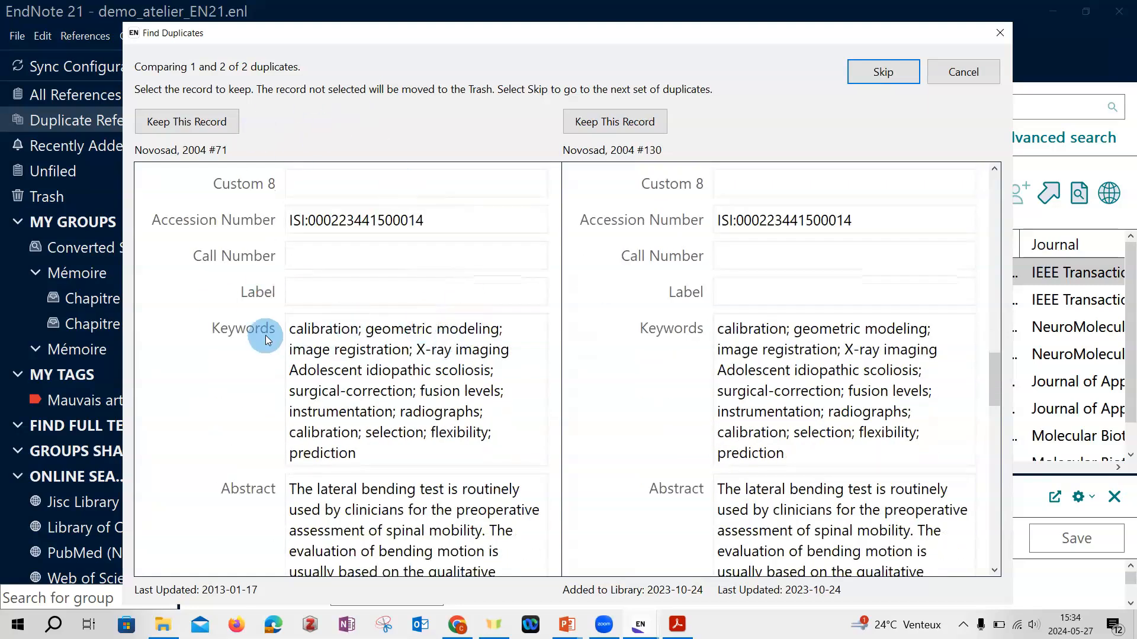
pyautogui.moveTo(857, 221); pyautogui.dragTo(713, 219)
pyautogui.hotkey('ctrl', 'c')
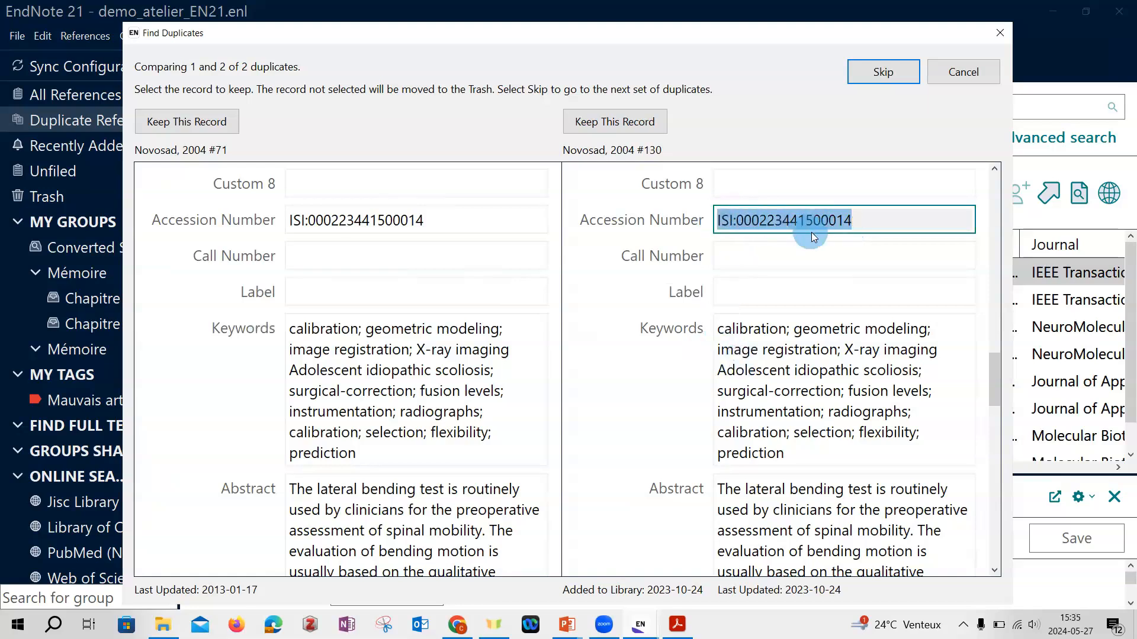
pyautogui.click(356, 249)
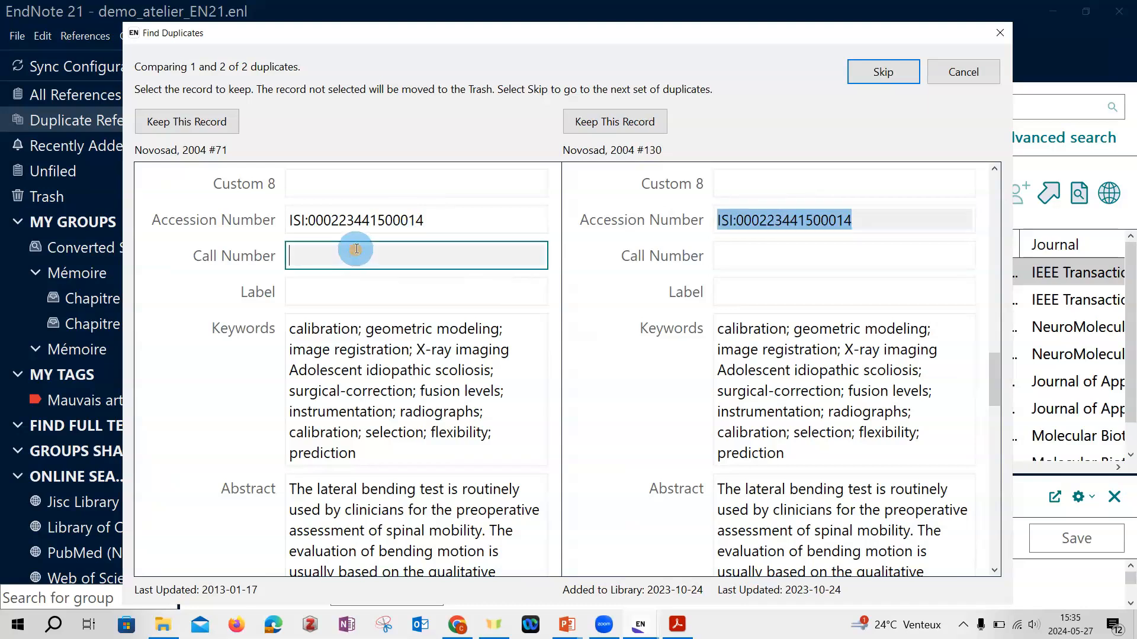
pyautogui.hotkey('ctrl', 'v')
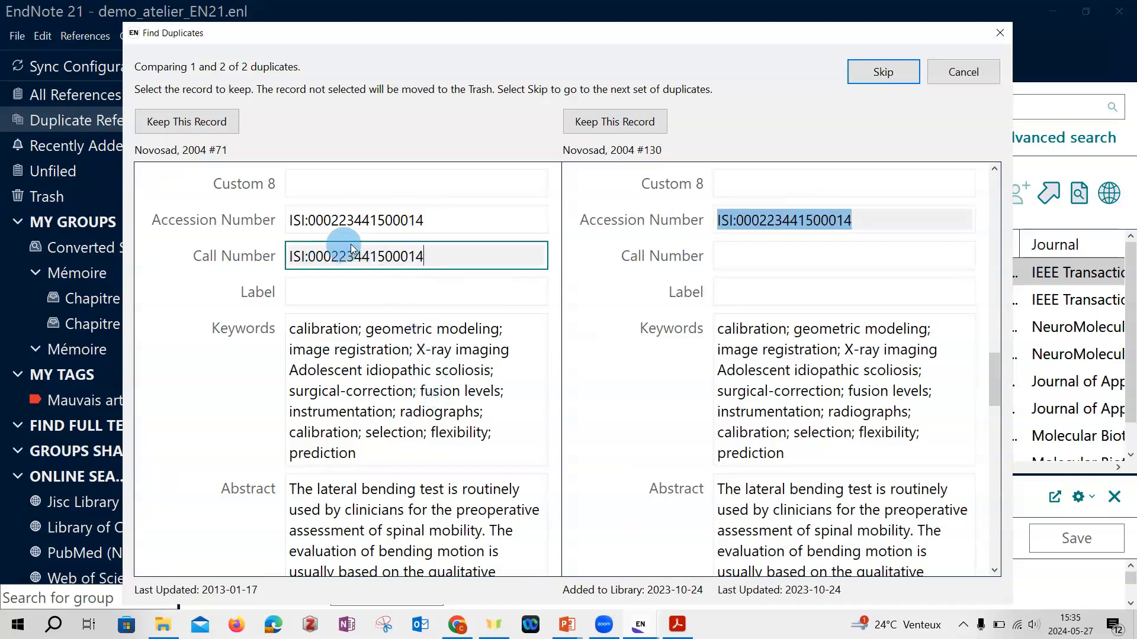
pyautogui.moveTo(429, 256); pyautogui.dragTo(288, 254)
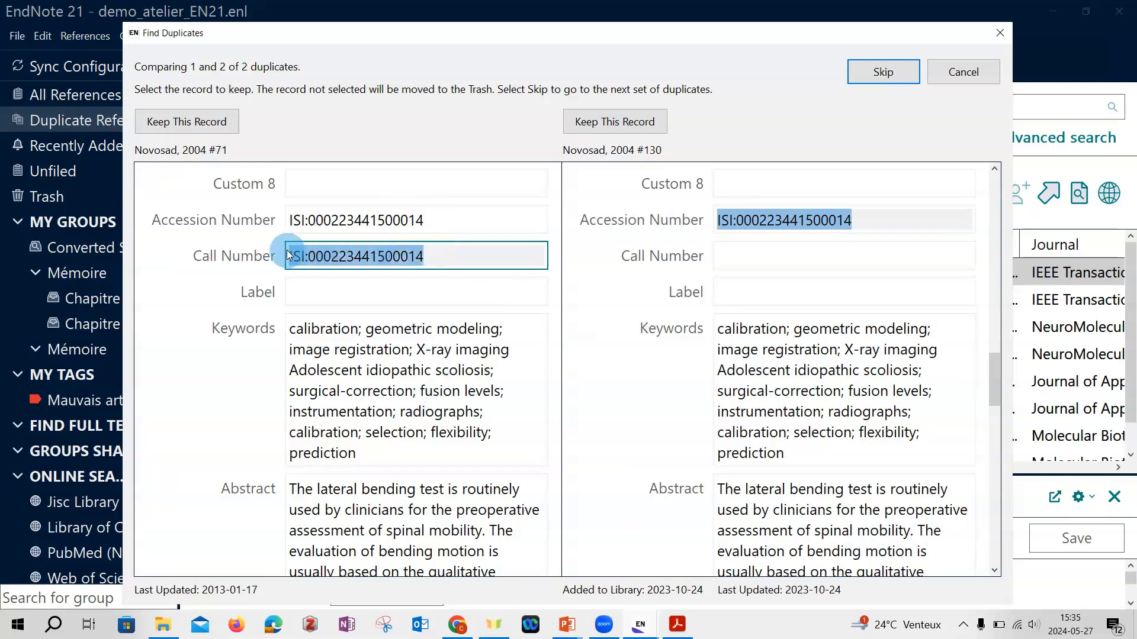
pyautogui.press('BackSpace')
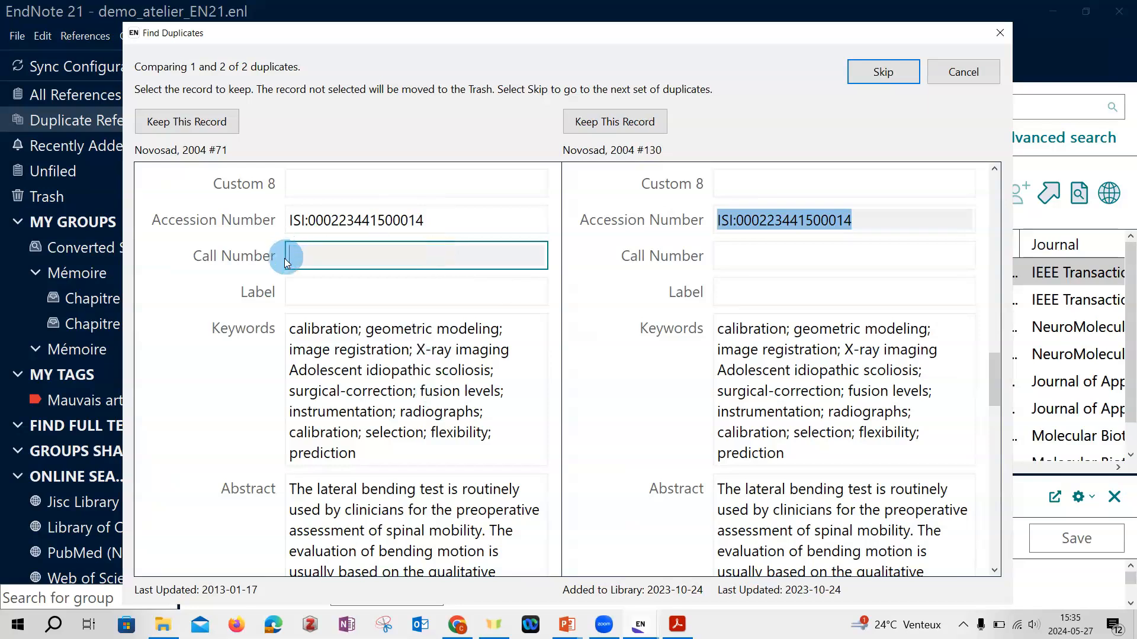
# - Keep record #71 of the first duplicate pair and record #74 of the second pair, sending their duplicates to the trash
pyautogui.click(178, 122)
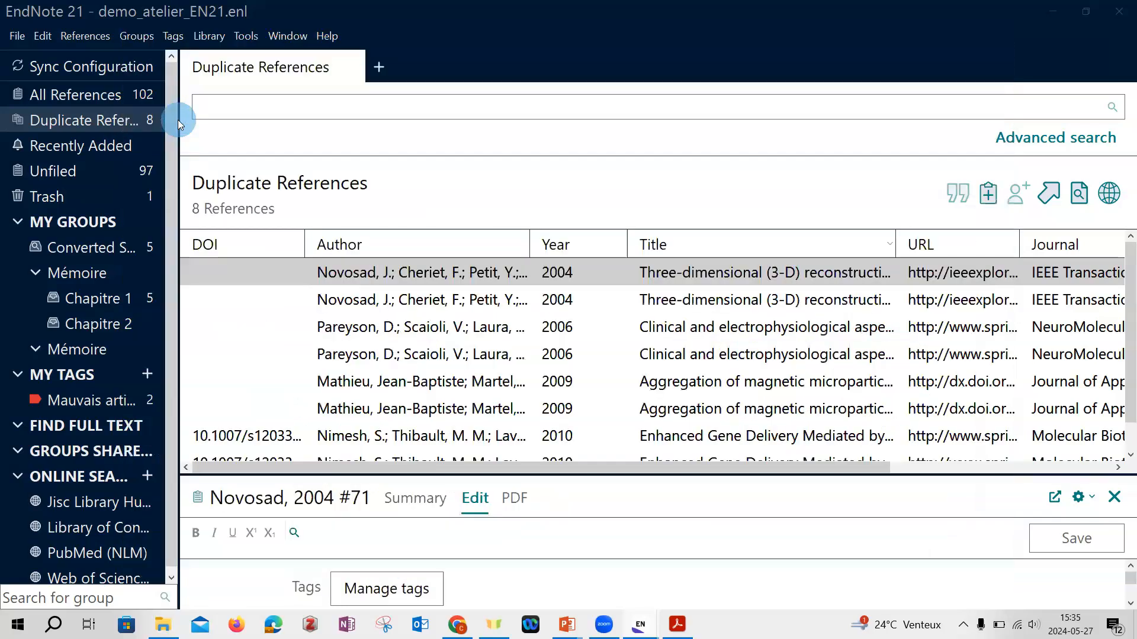
pyautogui.doubleClick(272, 349)
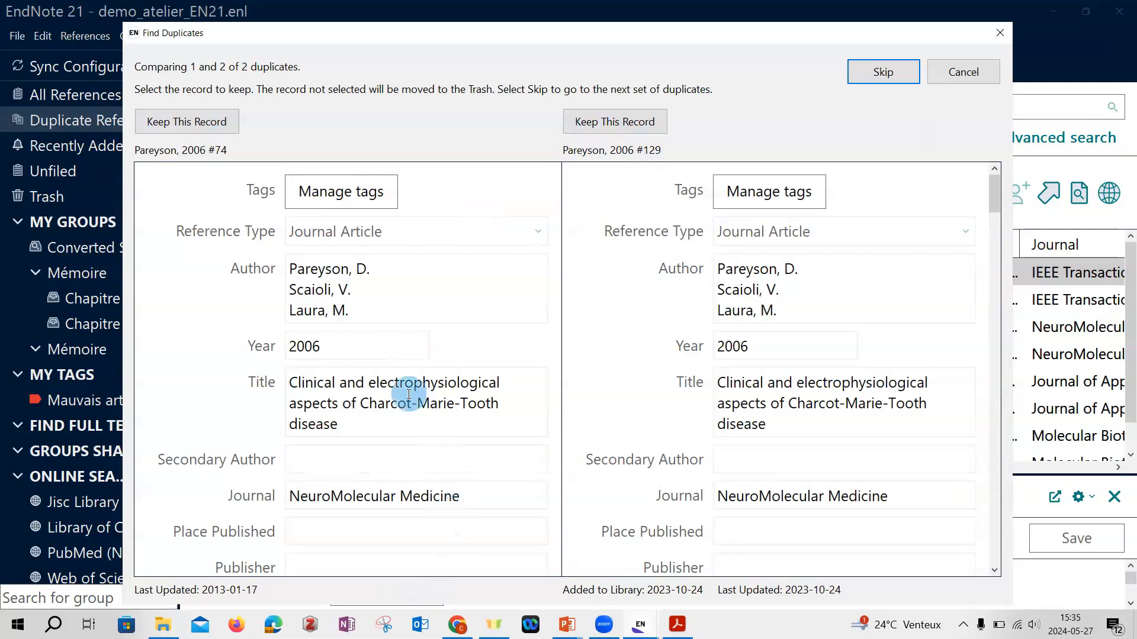
pyautogui.click(194, 121)
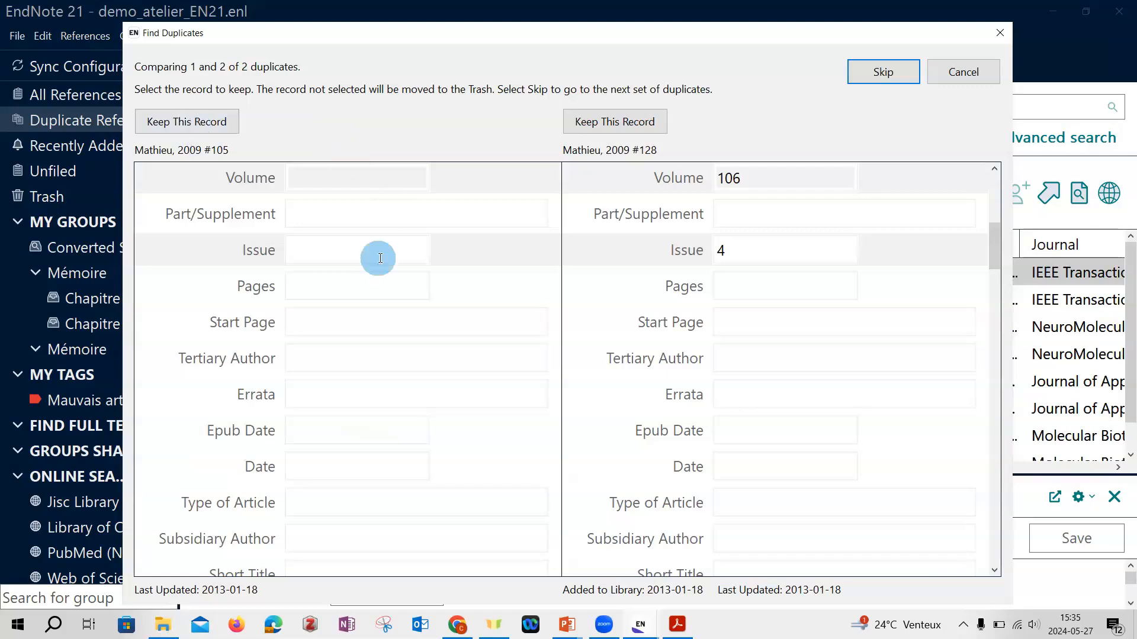
# - Move the volume 106, issue 4 and ISSN 0021-8979 from record #128 into the matching empty fields of record #105
pyautogui.scroll(3, 384, 257)
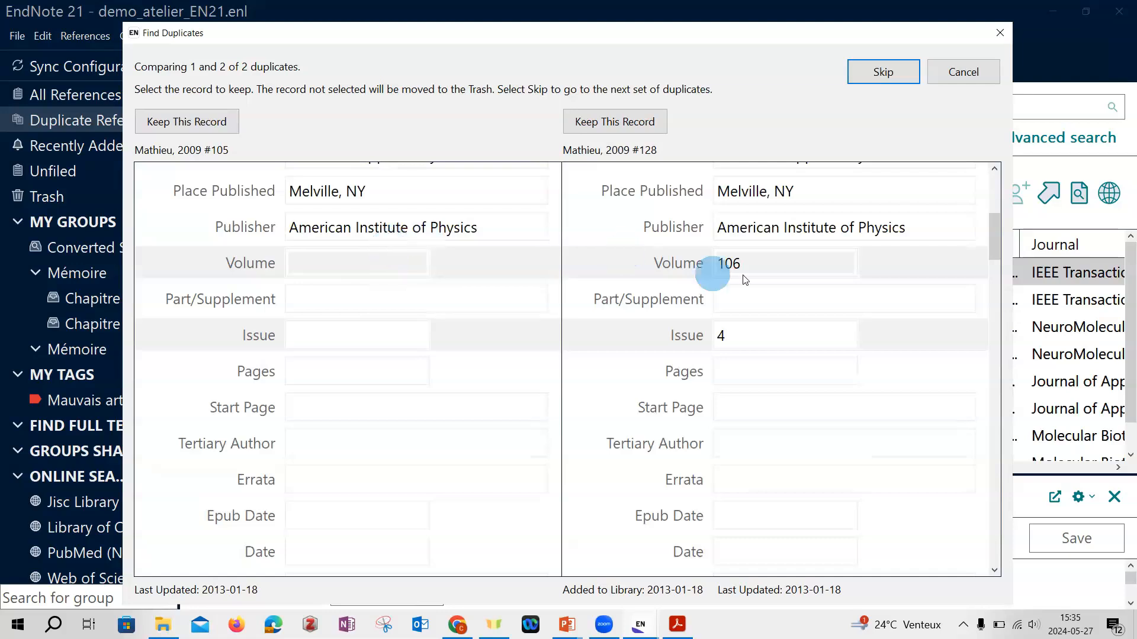
pyautogui.moveTo(758, 262); pyautogui.dragTo(716, 263)
pyautogui.moveTo(301, 266); pyautogui.dragTo(300, 268)
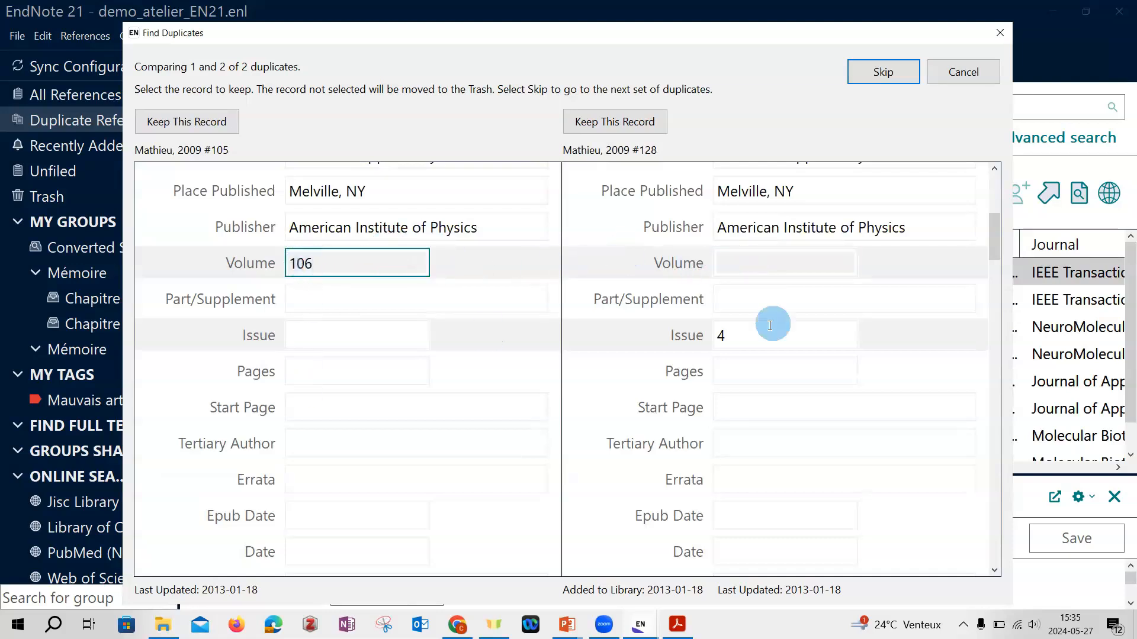
pyautogui.moveTo(747, 334); pyautogui.dragTo(395, 335)
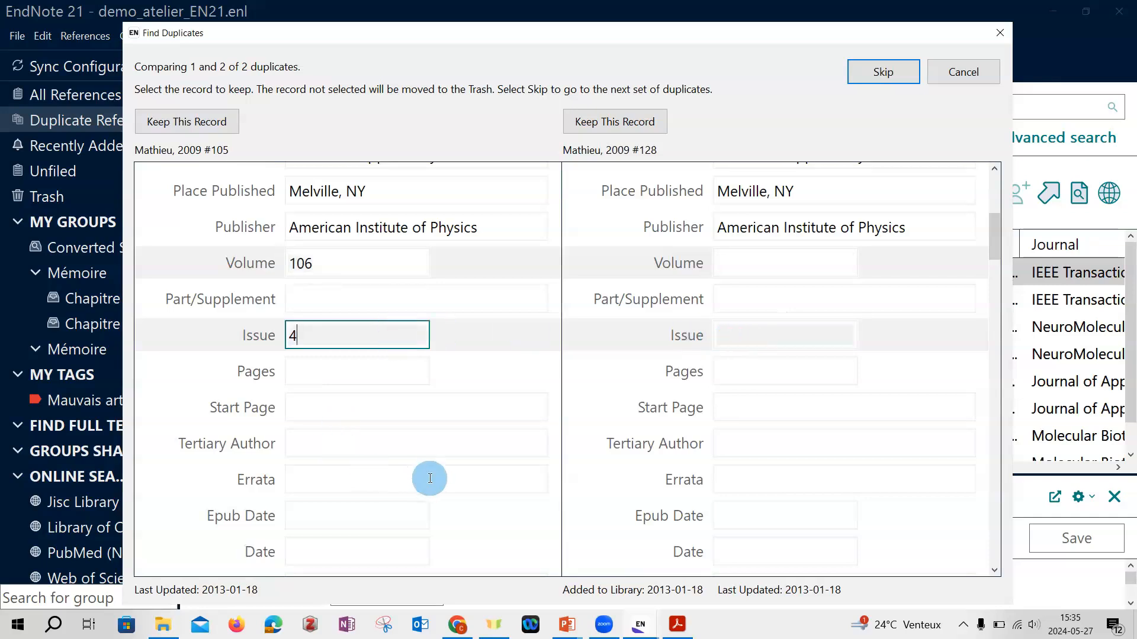
pyautogui.scroll(-5, 426, 477)
pyautogui.moveTo(811, 353); pyautogui.dragTo(432, 345)
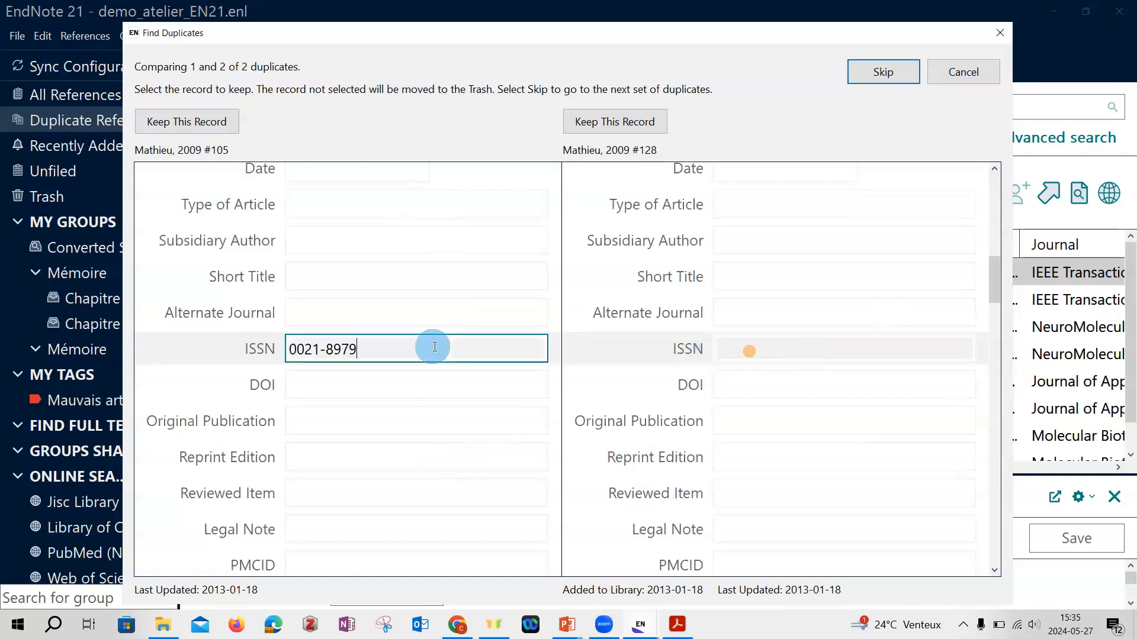
# - Move the whole keyword list, from Agglomeration to Optoelectronic devices, from record #128 into the Keywords field of record #105
pyautogui.scroll(-7, 484, 453)
pyautogui.scroll(-6, 495, 430)
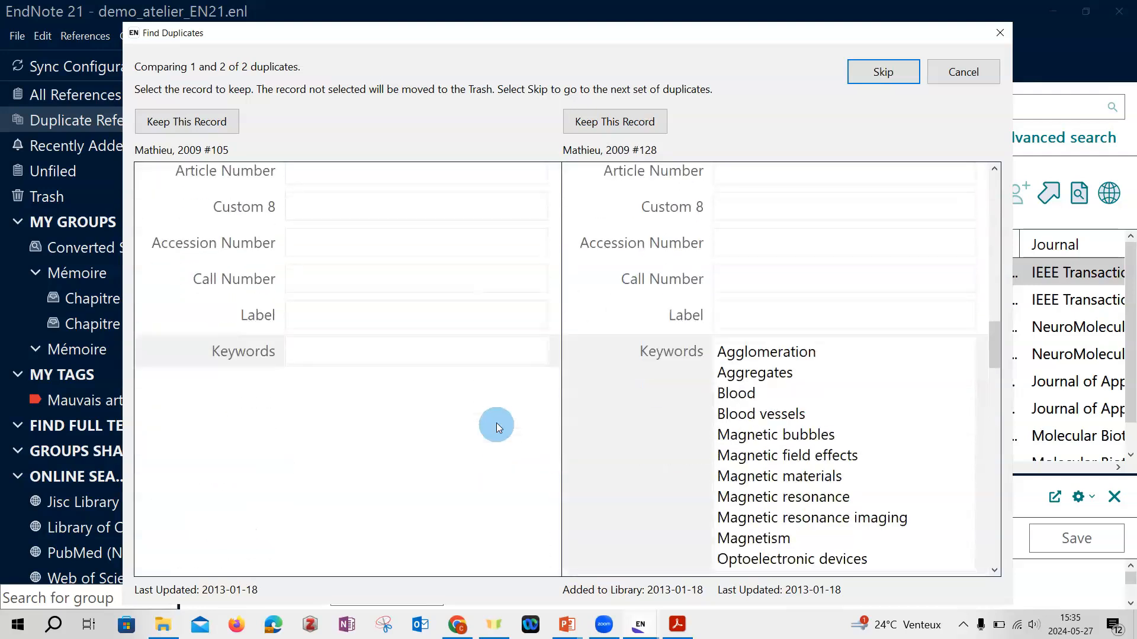
pyautogui.moveTo(726, 183); pyautogui.dragTo(874, 393)
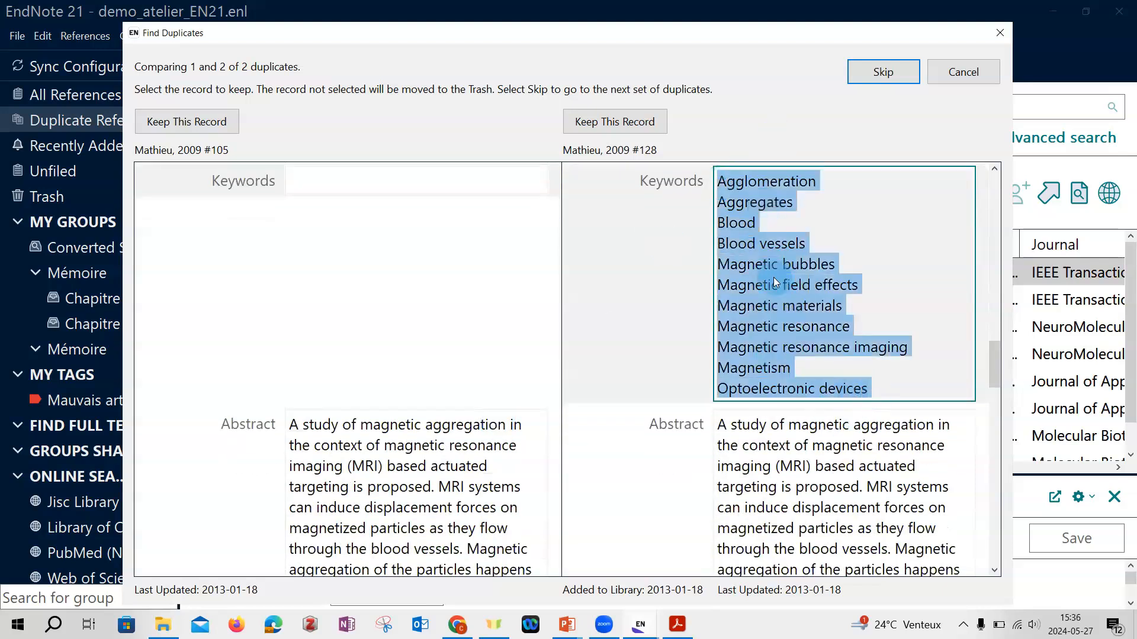
pyautogui.moveTo(801, 283); pyautogui.dragTo(474, 219)
# - Keep record #105 instead of #128, and cancel the duplicate comparison at the pair #108 and #131
pyautogui.scroll(-3, 522, 444)
pyautogui.scroll(-10, 521, 444)
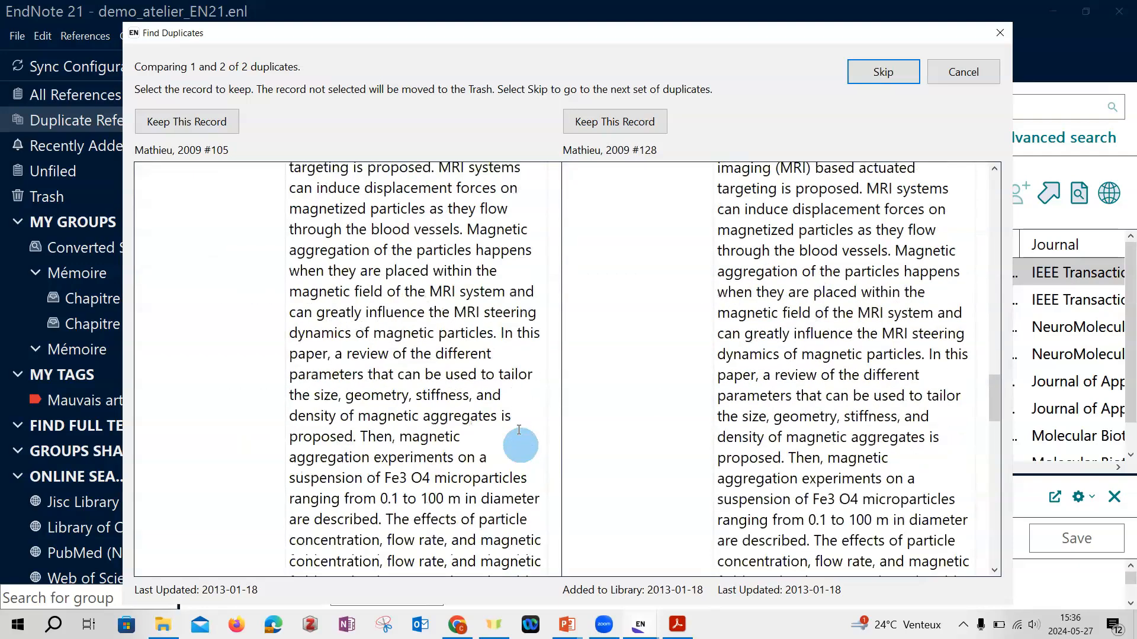
pyautogui.scroll(-5, 517, 416)
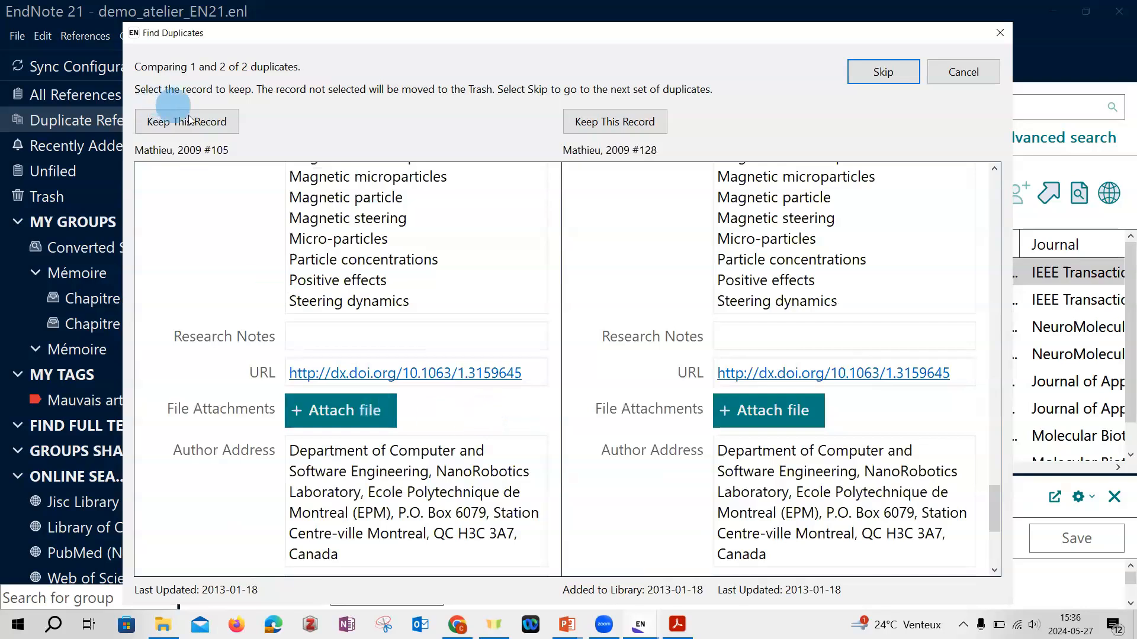
pyautogui.press('Return')
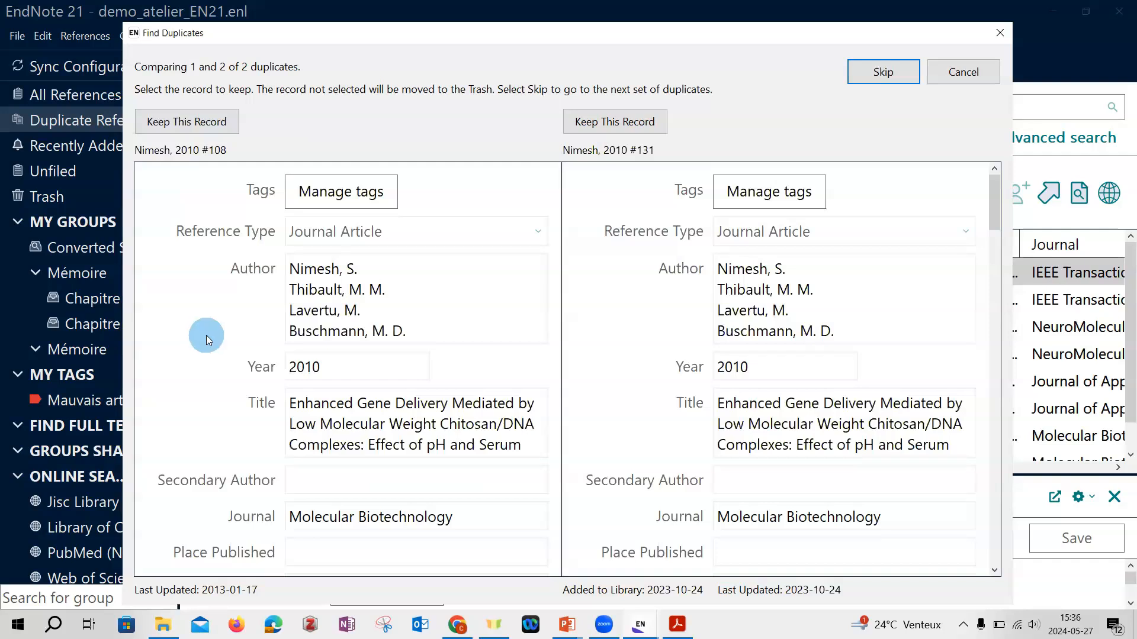
pyautogui.click(968, 72)
# - Switch to the PowerPoint slide show and advance to the slide "Organiser ses références et PDFs"
pyautogui.moveTo(494, 625)
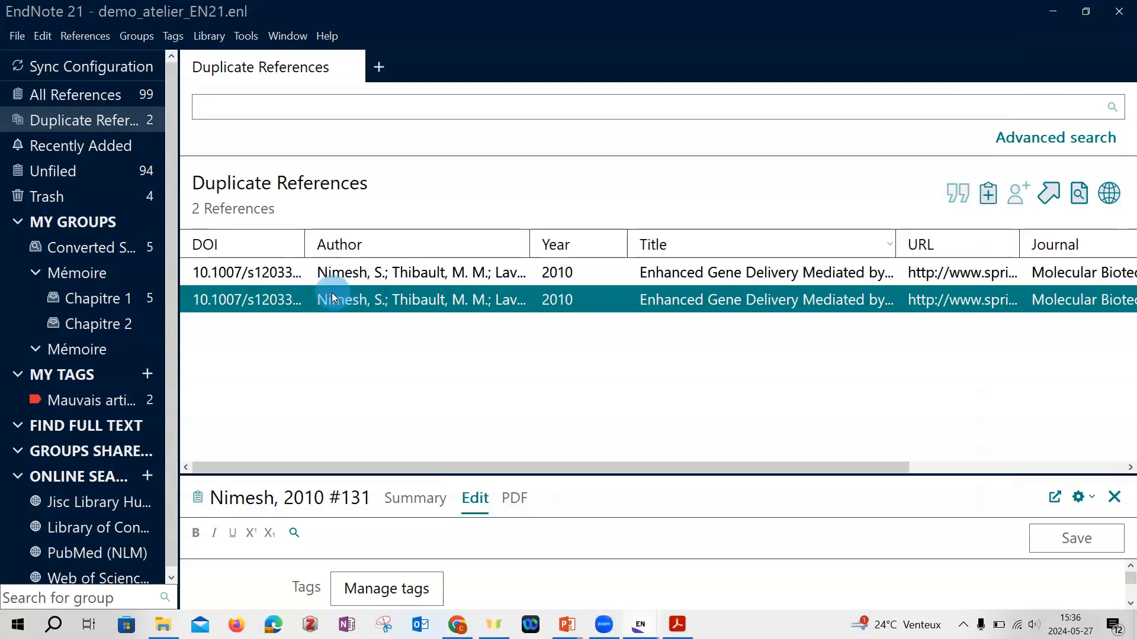
pyautogui.hotkey('alt', 'Tab')
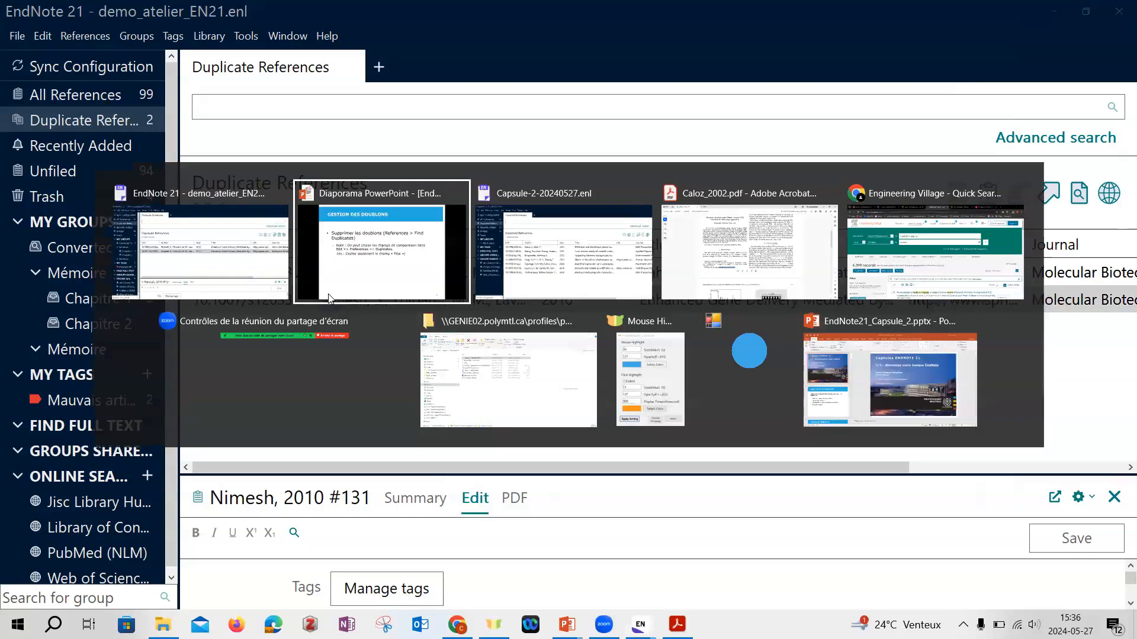
pyautogui.click(329, 298)
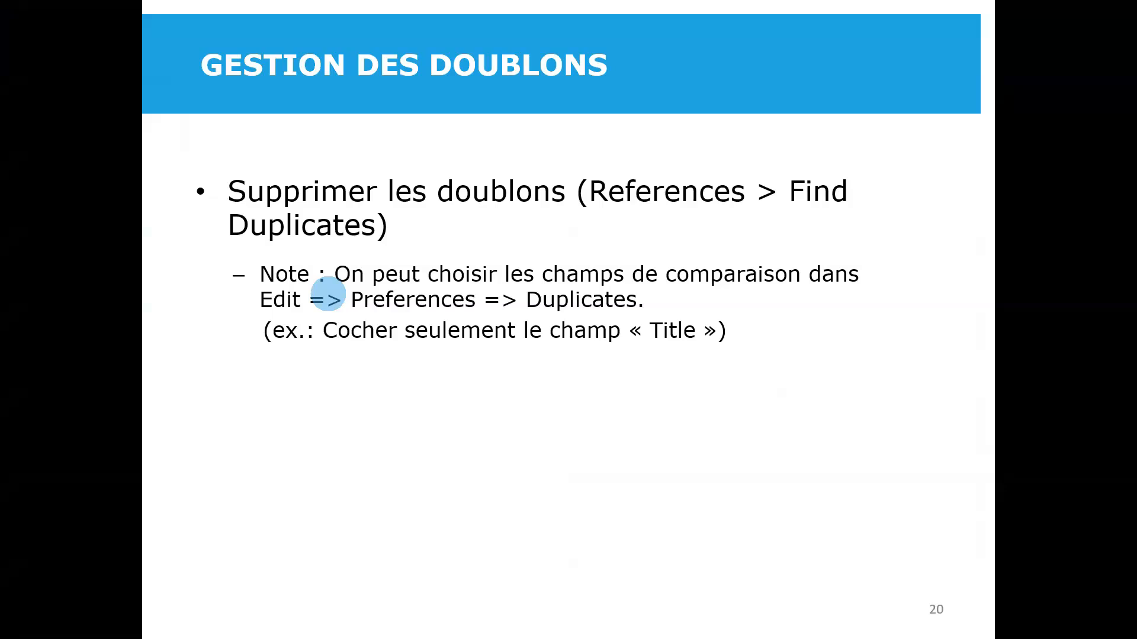
pyautogui.press('Right')
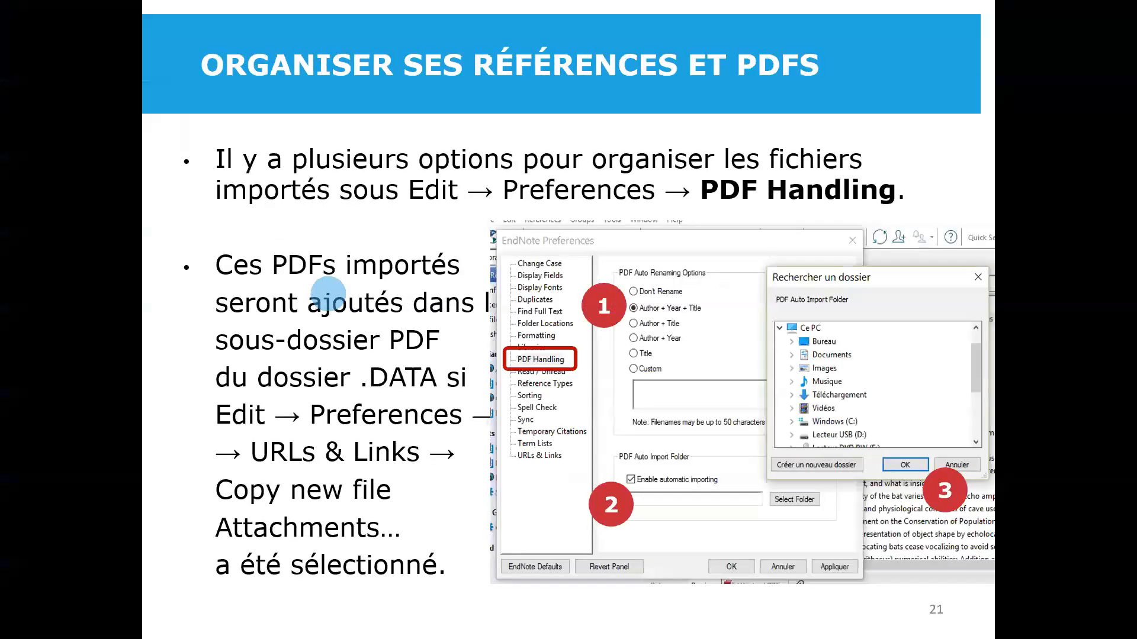